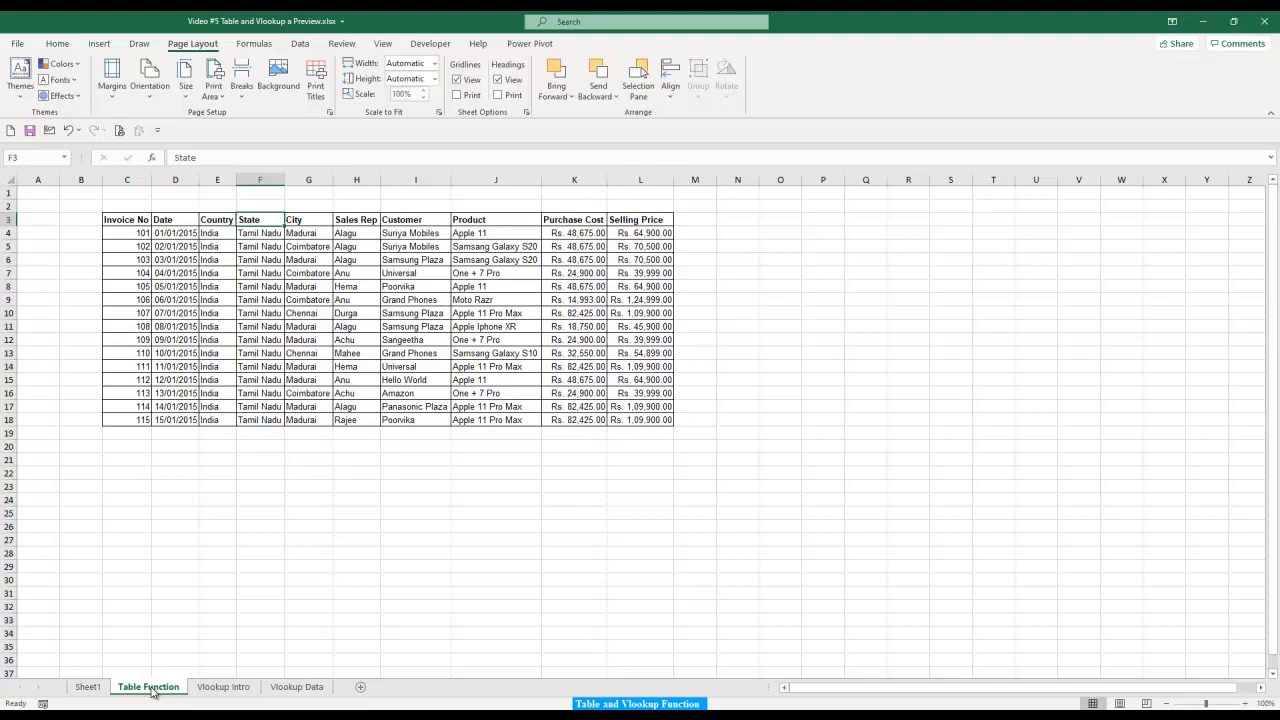
Examine the Purchase Cost column from its header down through the invoice records.
{"action": "key", "text": "Left"}
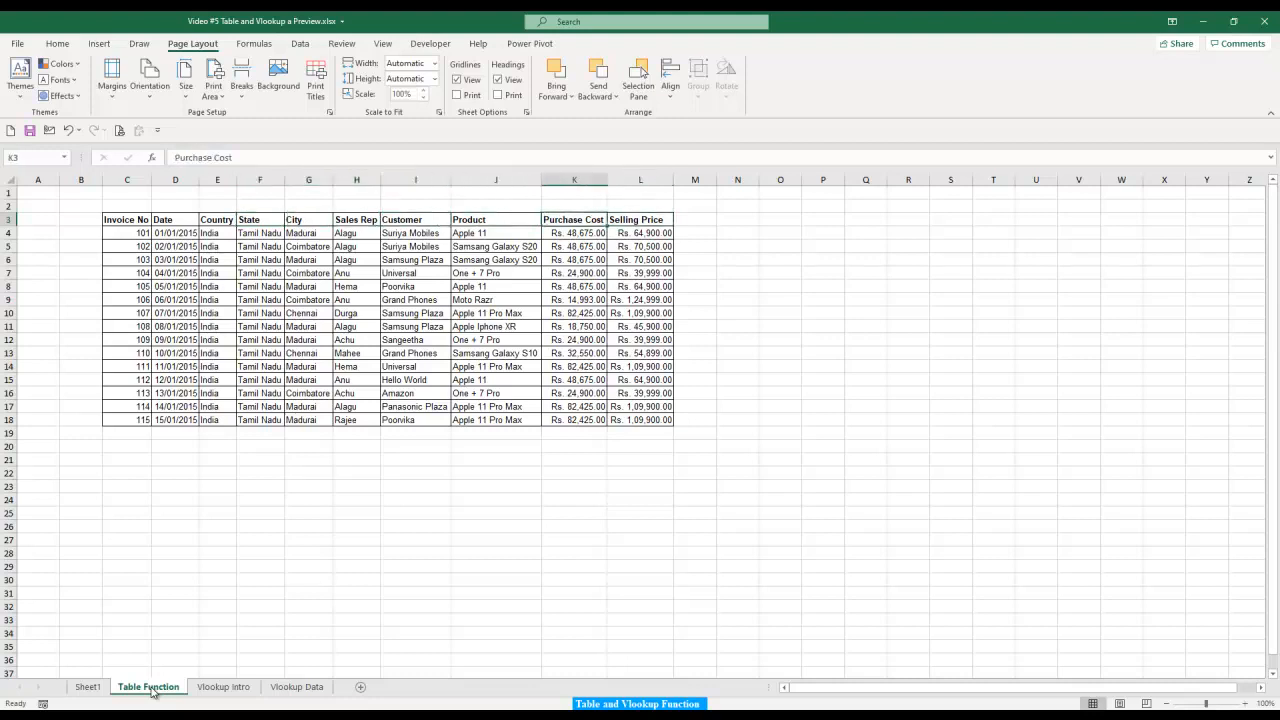
{"action": "key", "text": "ctrl+Down"}
{"action": "key", "text": "Up"}
{"action": "key", "text": "Up"}
{"action": "key", "text": "Up"}
{"action": "key", "text": "Up"}
{"action": "key", "text": "Up"}
{"action": "key", "text": "Up"}
{"action": "key", "text": "Up"}
{"action": "key", "text": "Up"}
{"action": "key", "text": "Up"}
{"action": "key", "text": "Up"}
{"action": "key", "text": "Up"}
{"action": "key", "text": "Up"}
{"action": "key", "text": "Up"}
{"action": "key", "text": "Up"}
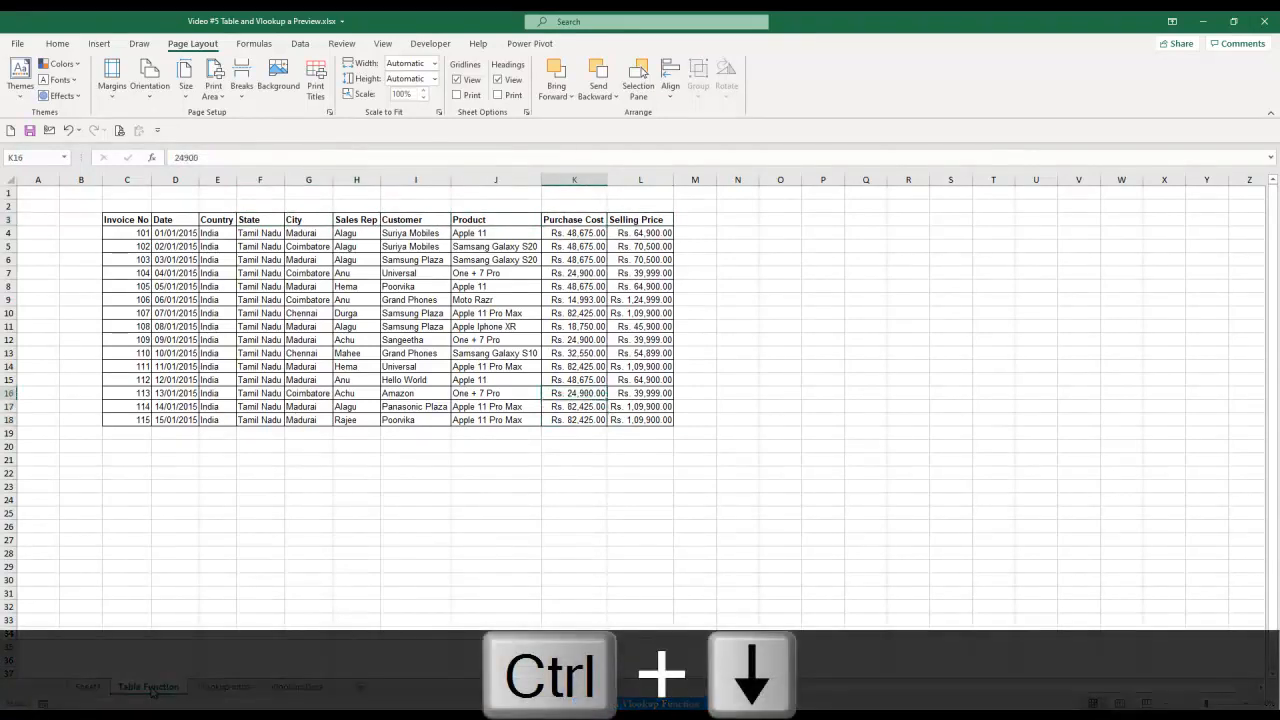
{"action": "key", "text": "Right"}
{"action": "key", "text": "Up"}
{"action": "key", "text": "Left"}
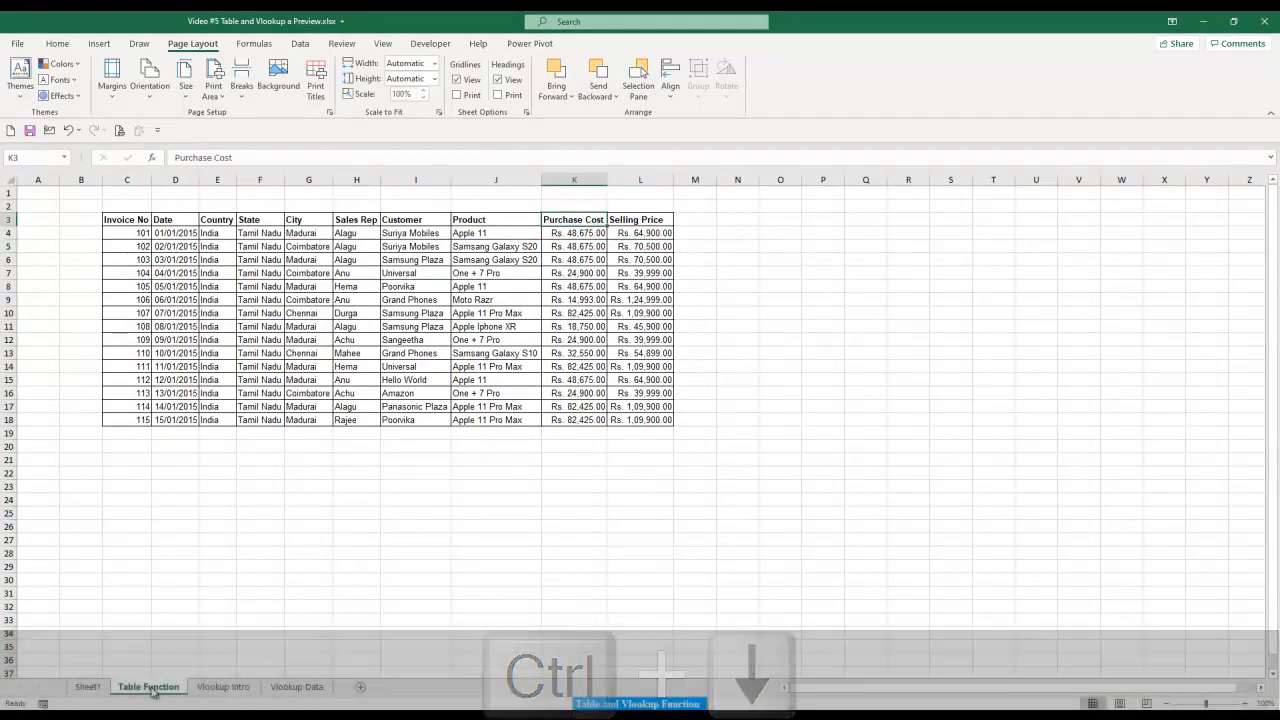
Copy the Purchase Cost and Selling Price headers from K3:L3 and paste them into P3:Q3.
{"action": "key", "text": "shift+Right"}
{"action": "key", "text": "ctrl+c"}
{"action": "key", "text": "Right"}
{"action": "key", "text": "Right"}
{"action": "key", "text": "Right"}
{"action": "key", "text": "Right"}
{"action": "key", "text": "Right"}
{"action": "key", "text": "ctrl+v"}
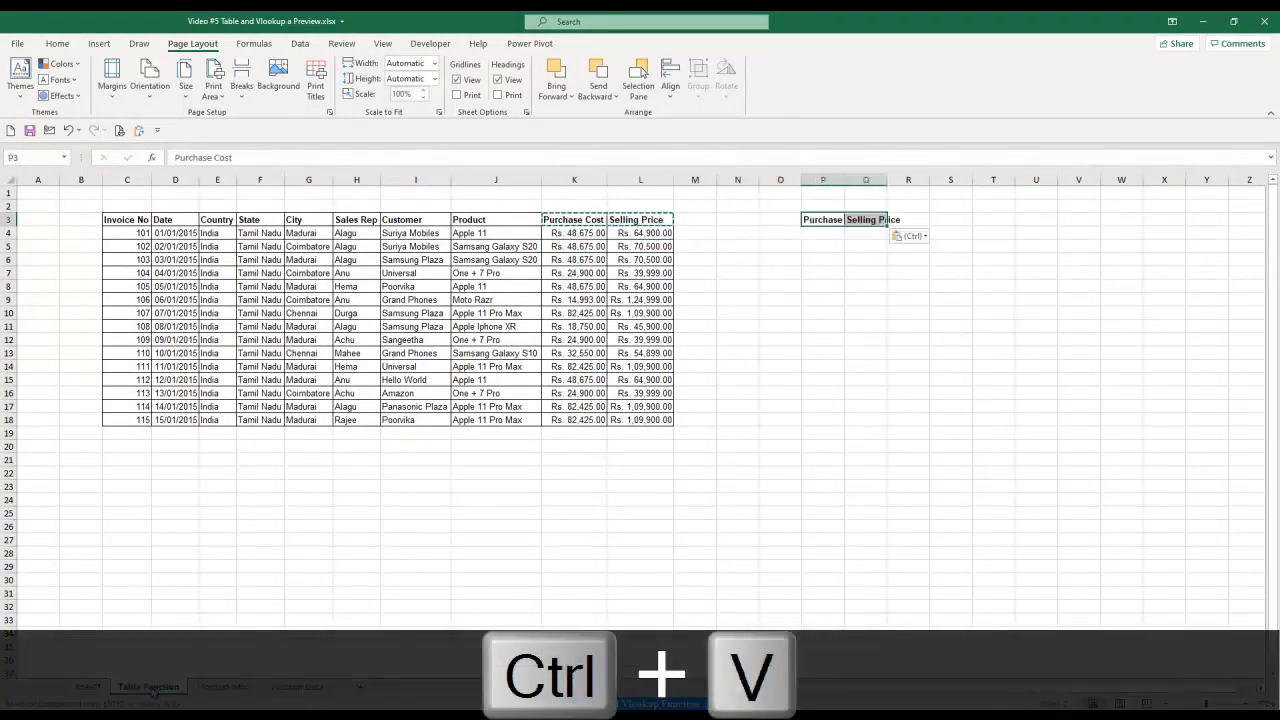
Try autofitting columns P and Q to the pasted headers twice, undoing the width change each time.
{"action": "key", "text": "alt+o"}
{"action": "key", "text": "c"}
{"action": "key", "text": "a"}
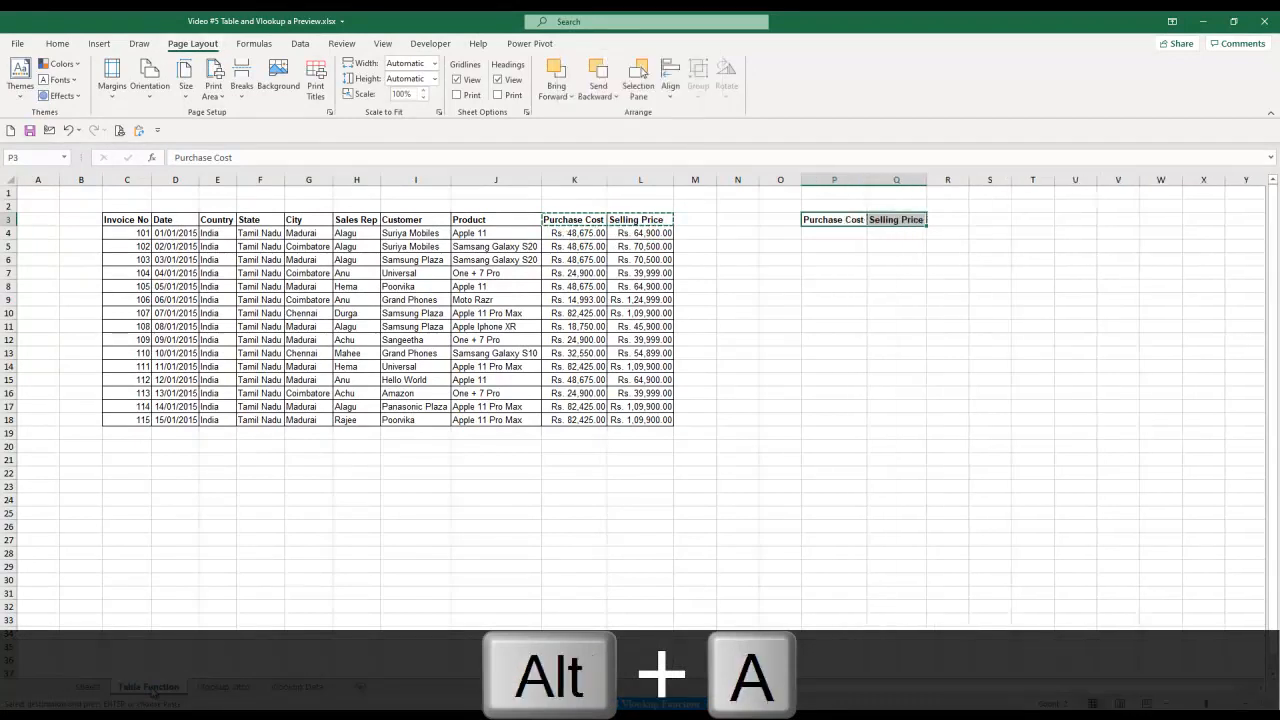
{"action": "key", "text": "Up"}
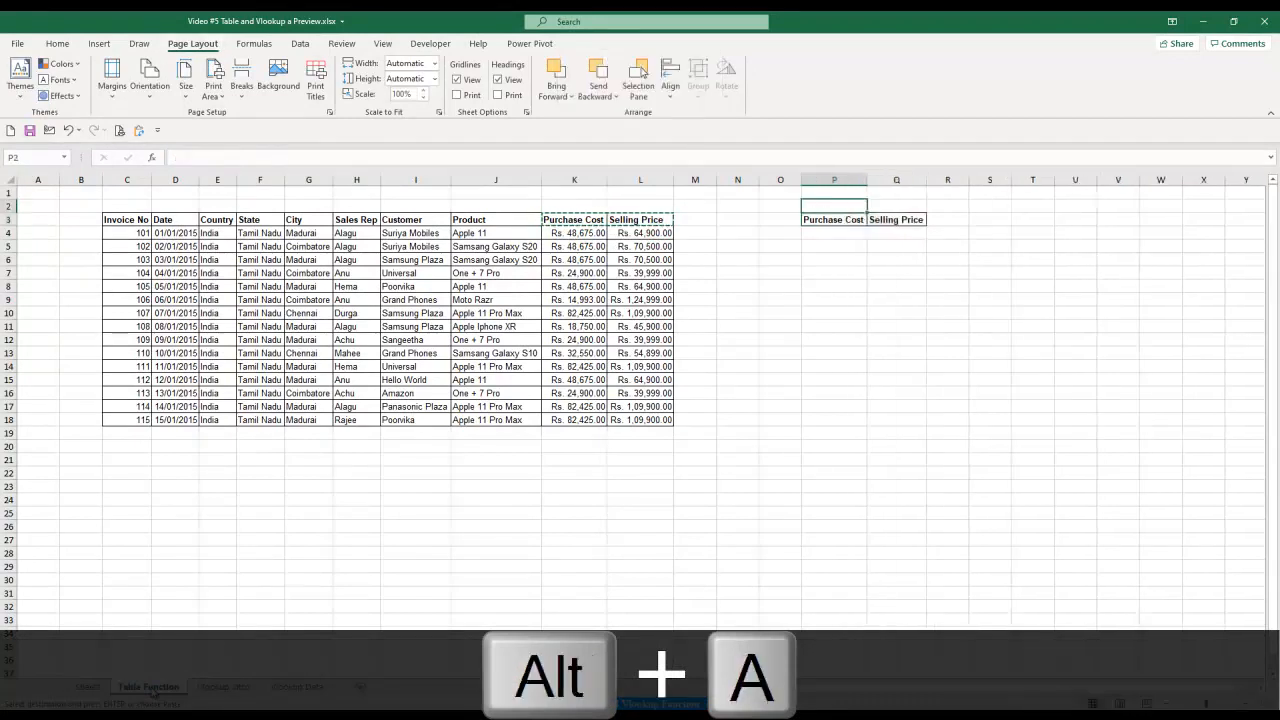
{"action": "key", "text": "ctrl+z"}
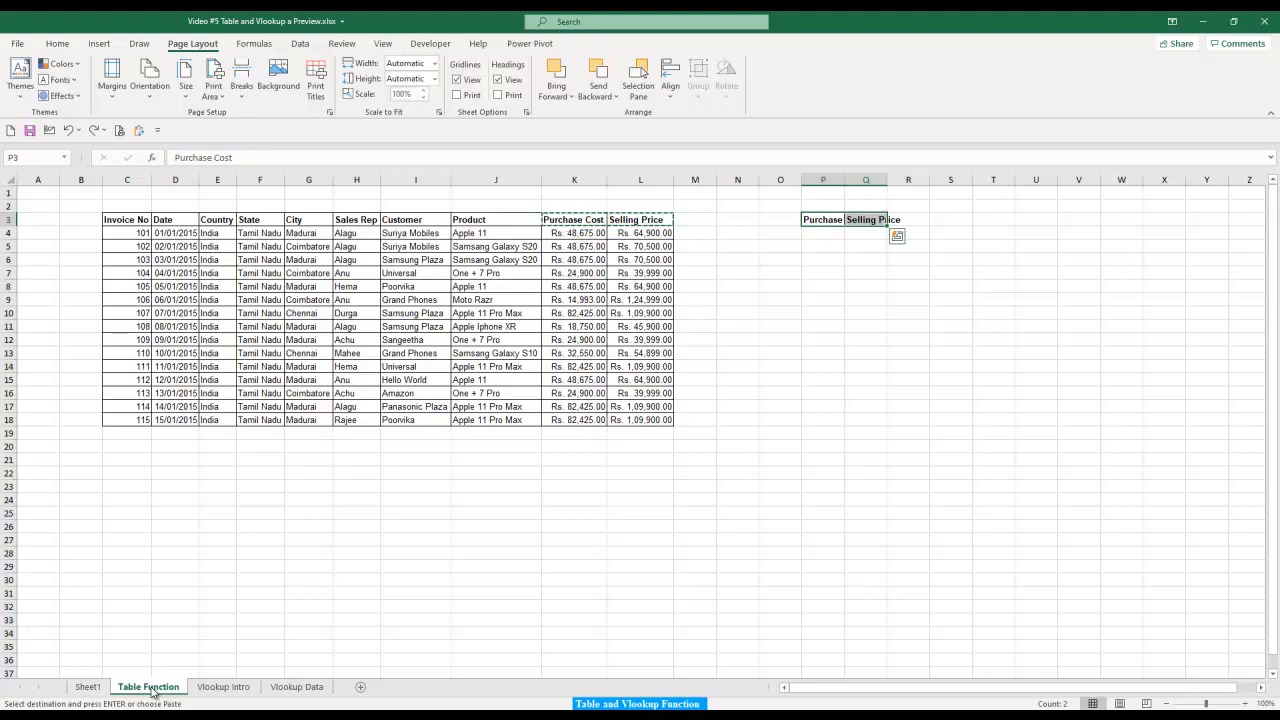
{"action": "key", "text": "alt+o"}
{"action": "key", "text": "alt+c"}
{"action": "key", "text": "alt+a"}
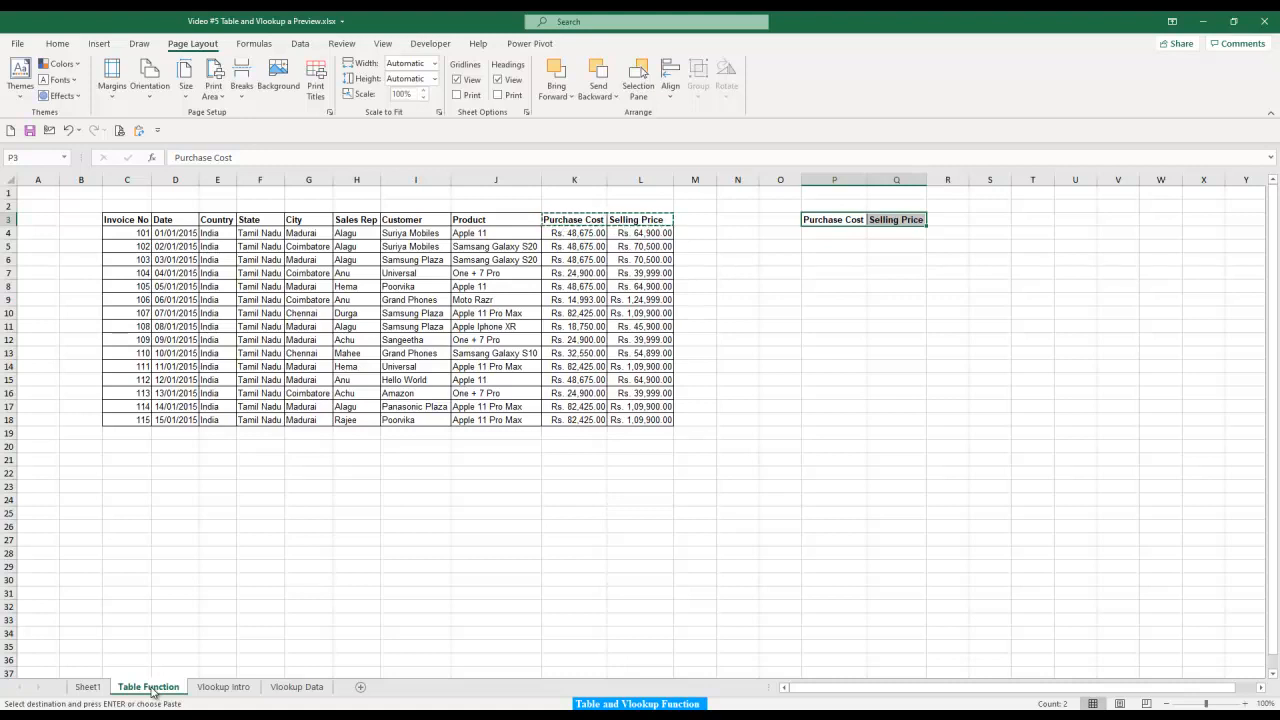
{"action": "key", "text": "ctrl+z"}
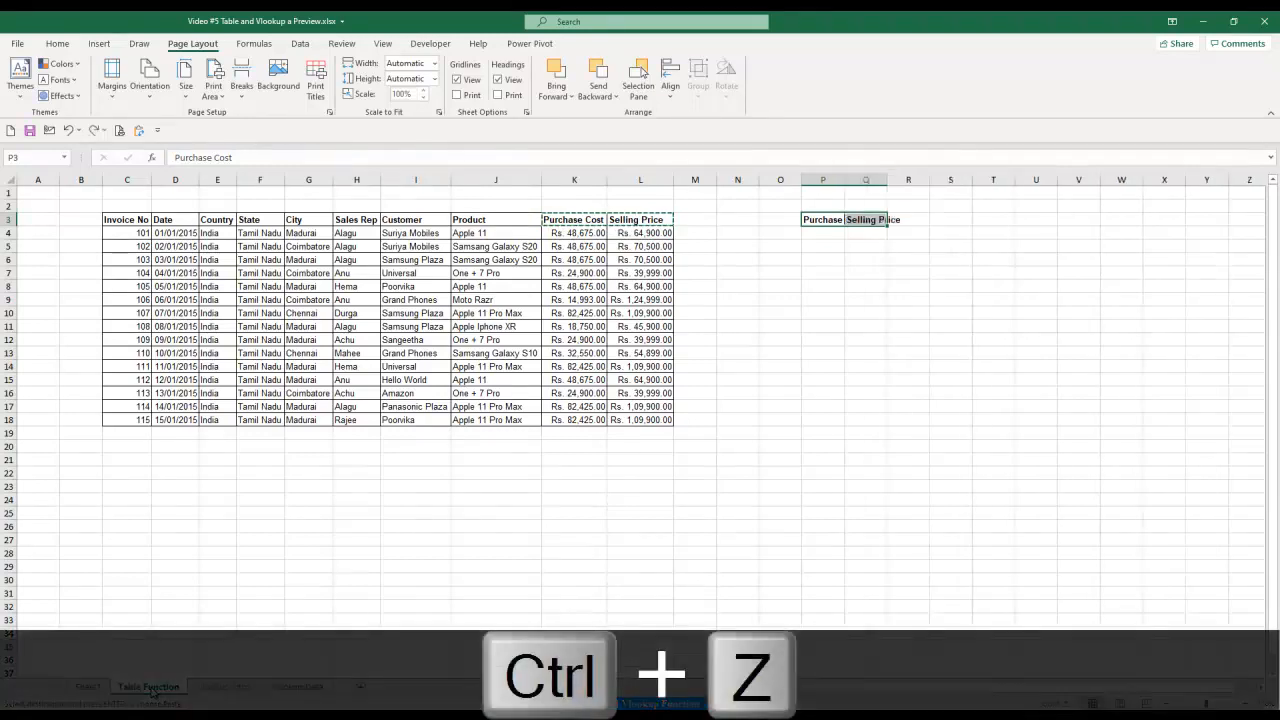
Apply AutoFit Column Width to the copied headers in P3:Q3 and undo it.
{"action": "left_click", "coordinate": [58, 44]}
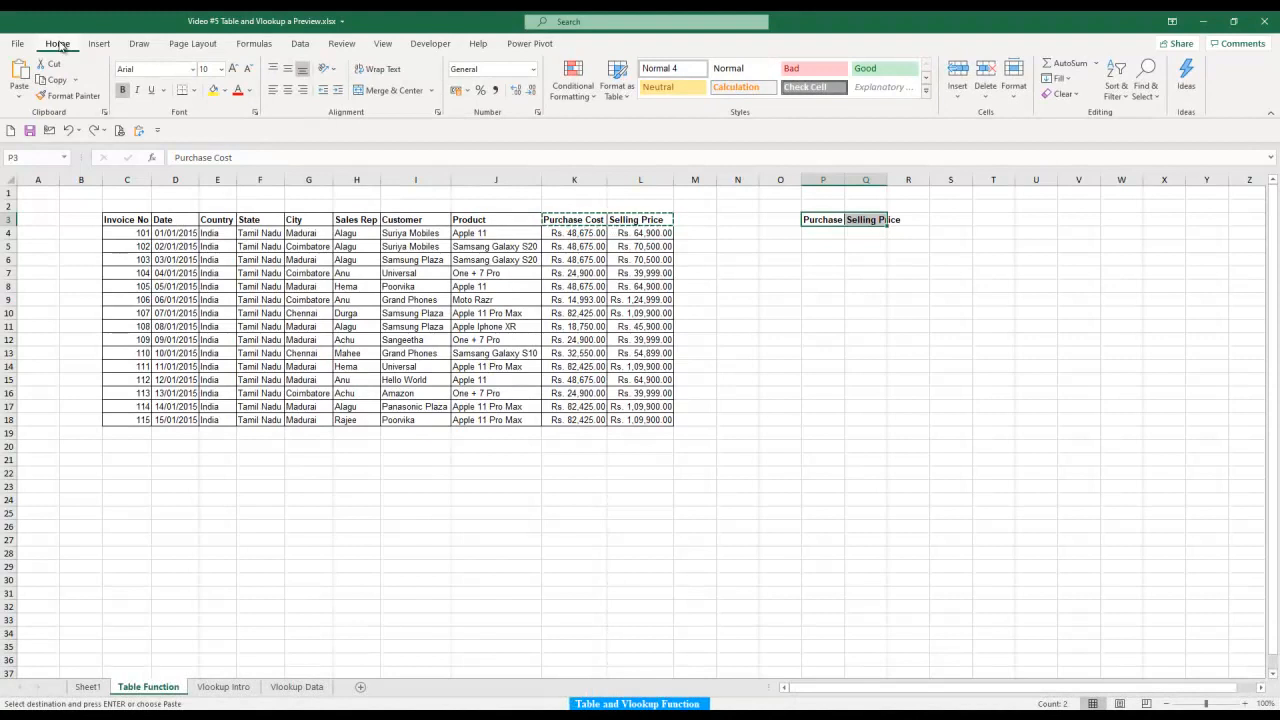
{"action": "left_click", "coordinate": [1020, 96]}
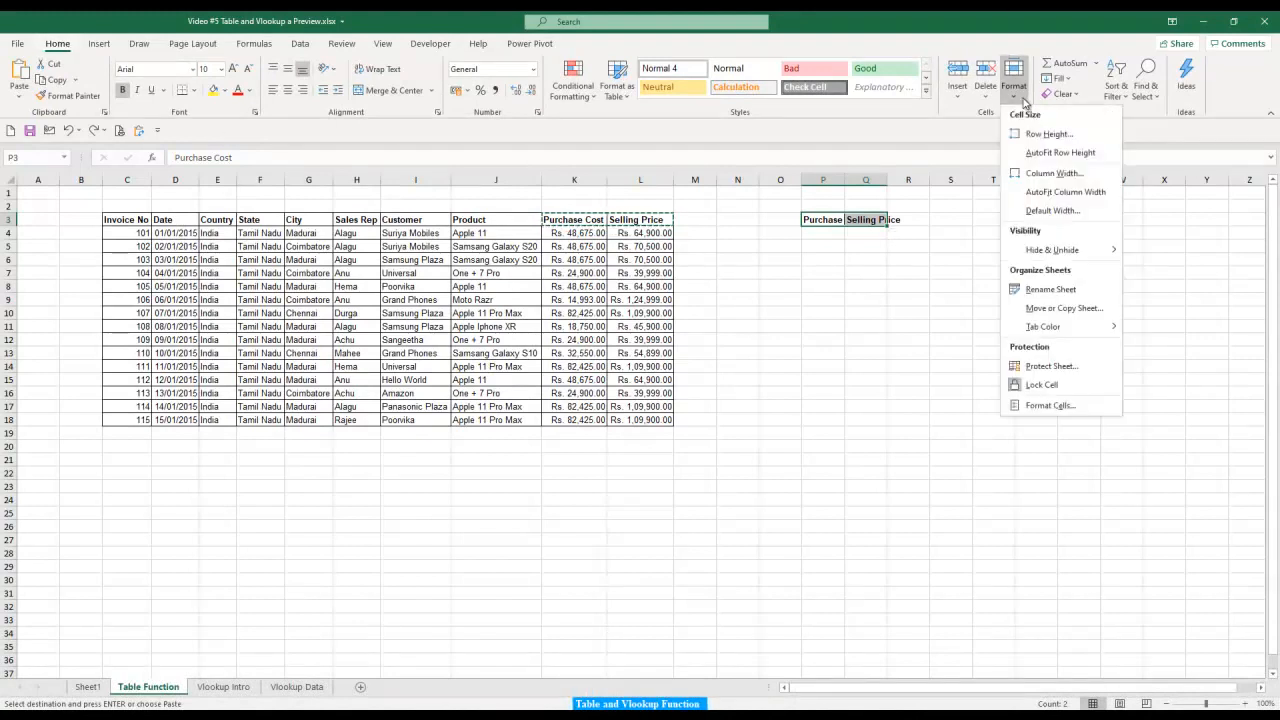
{"action": "left_click", "coordinate": [1077, 194]}
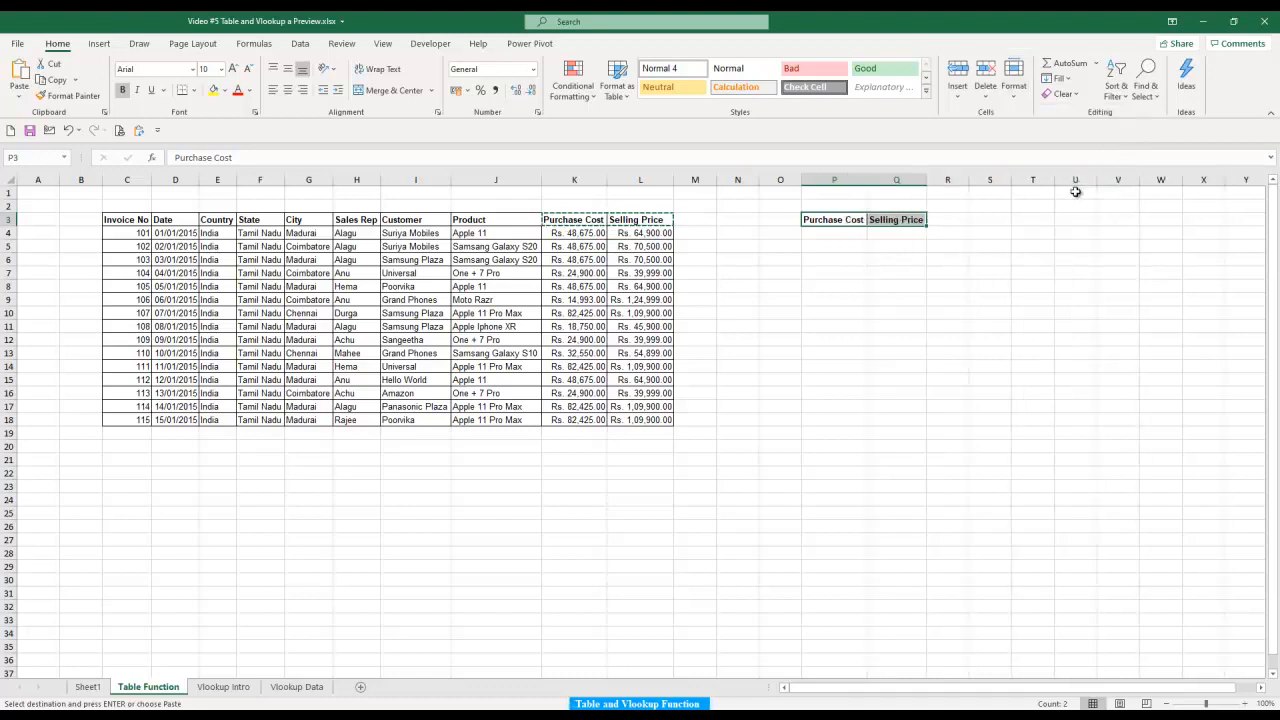
{"action": "key", "text": "ctrl+z"}
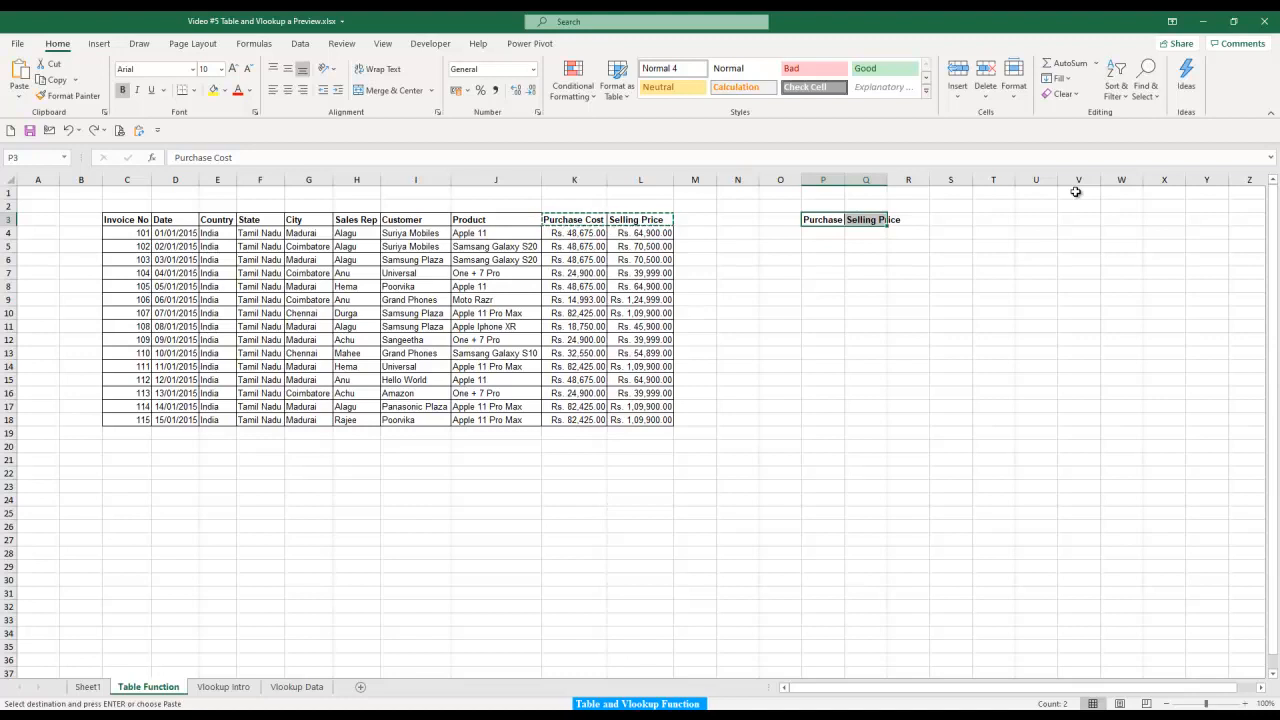
AutoFit the width of columns P and Q to the Purchase Cost and Selling Price headers.
{"action": "key", "text": "alt"}
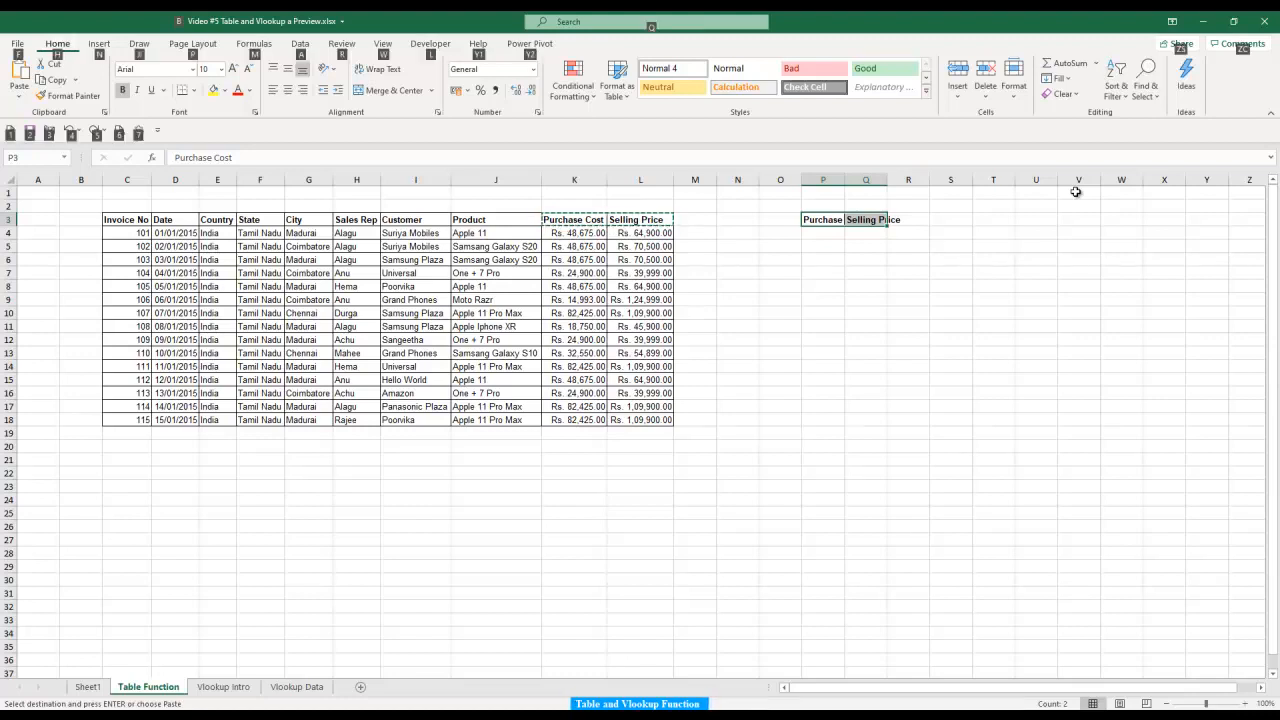
{"action": "key", "text": "h"}
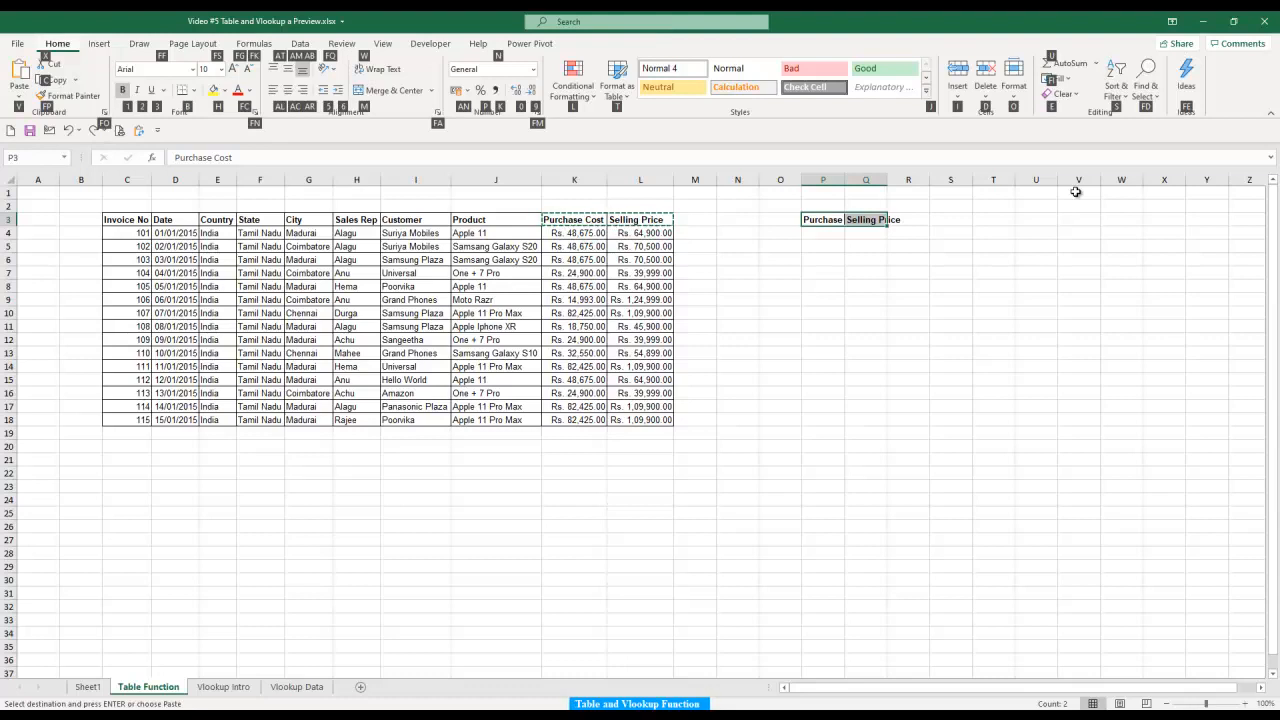
{"action": "key", "text": "o"}
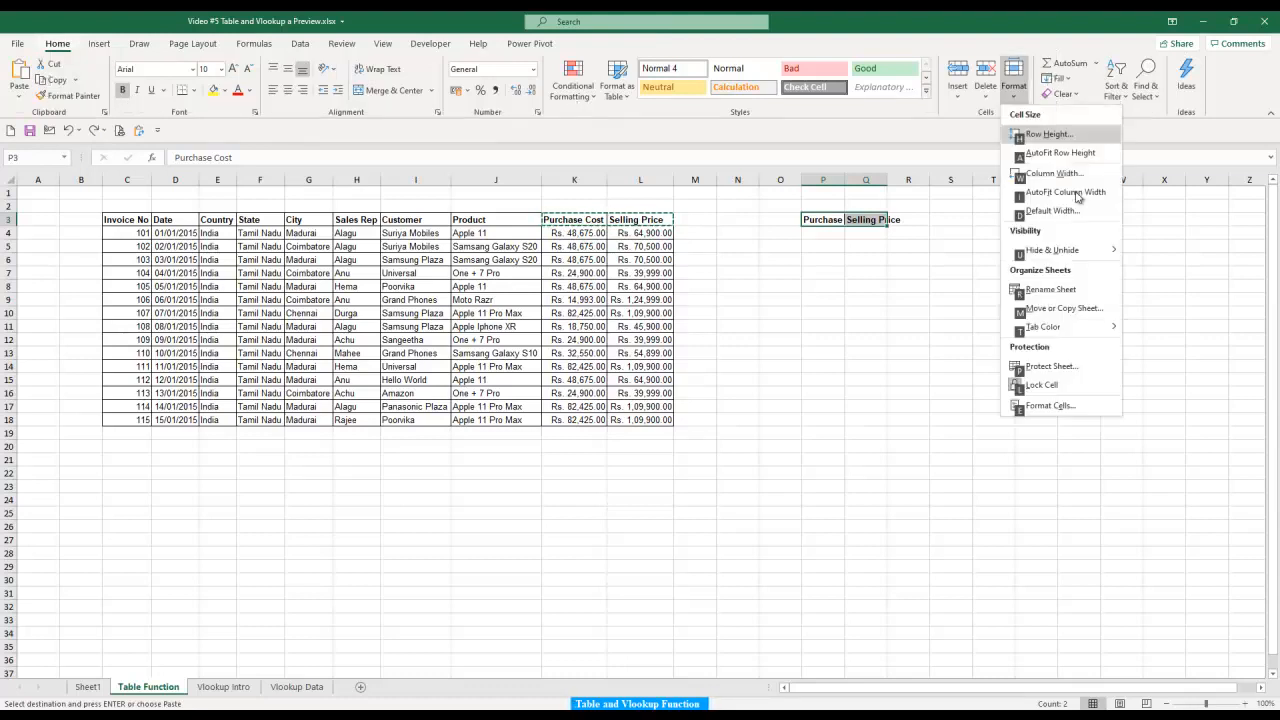
{"action": "key", "text": "i"}
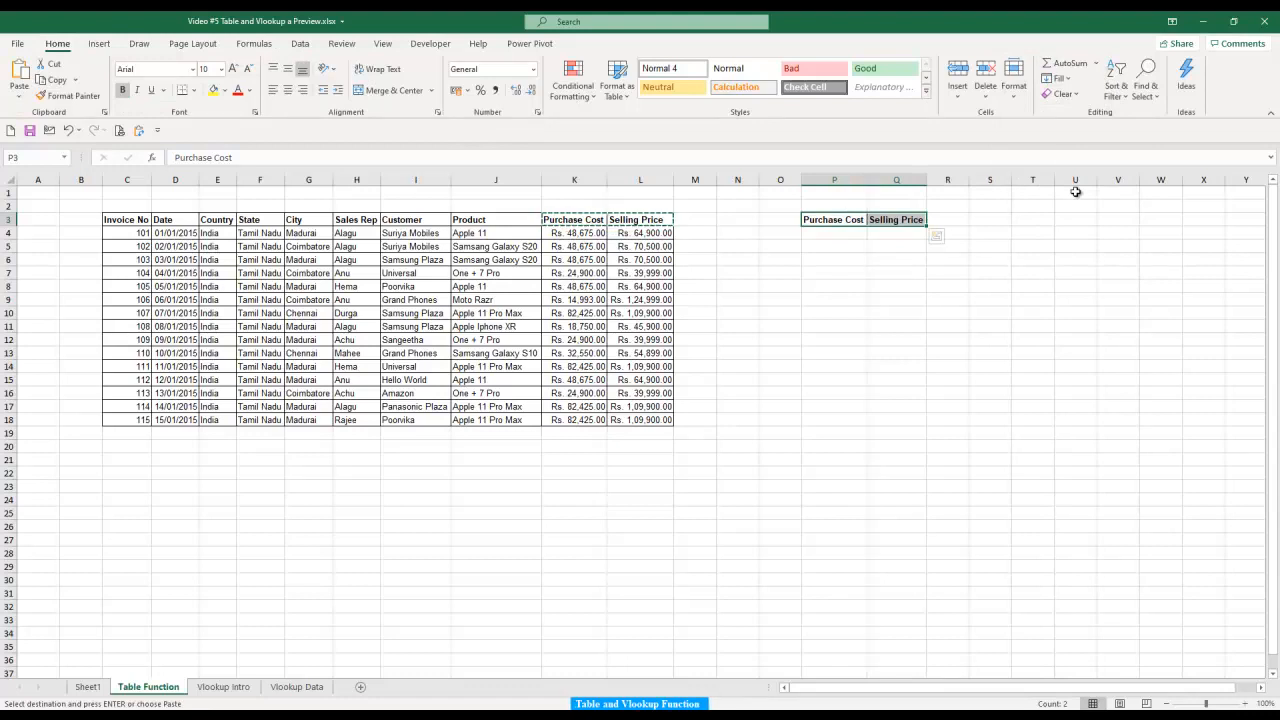
Enter the shortcut note "Alt O C A" in cell T3.
{"action": "left_click", "coordinate": [1049, 220]}
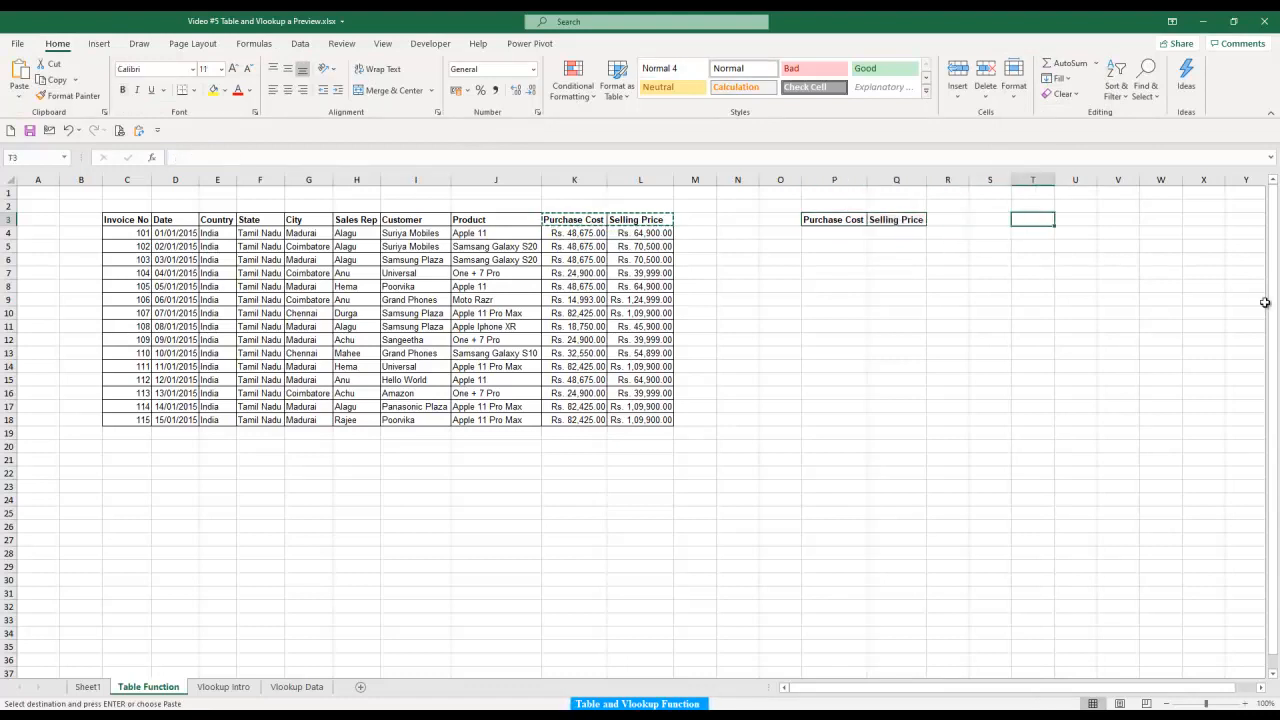
{"action": "type", "text": "Alr"}
{"action": "key", "text": "BackSpace"}
{"action": "type", "text": "t"}
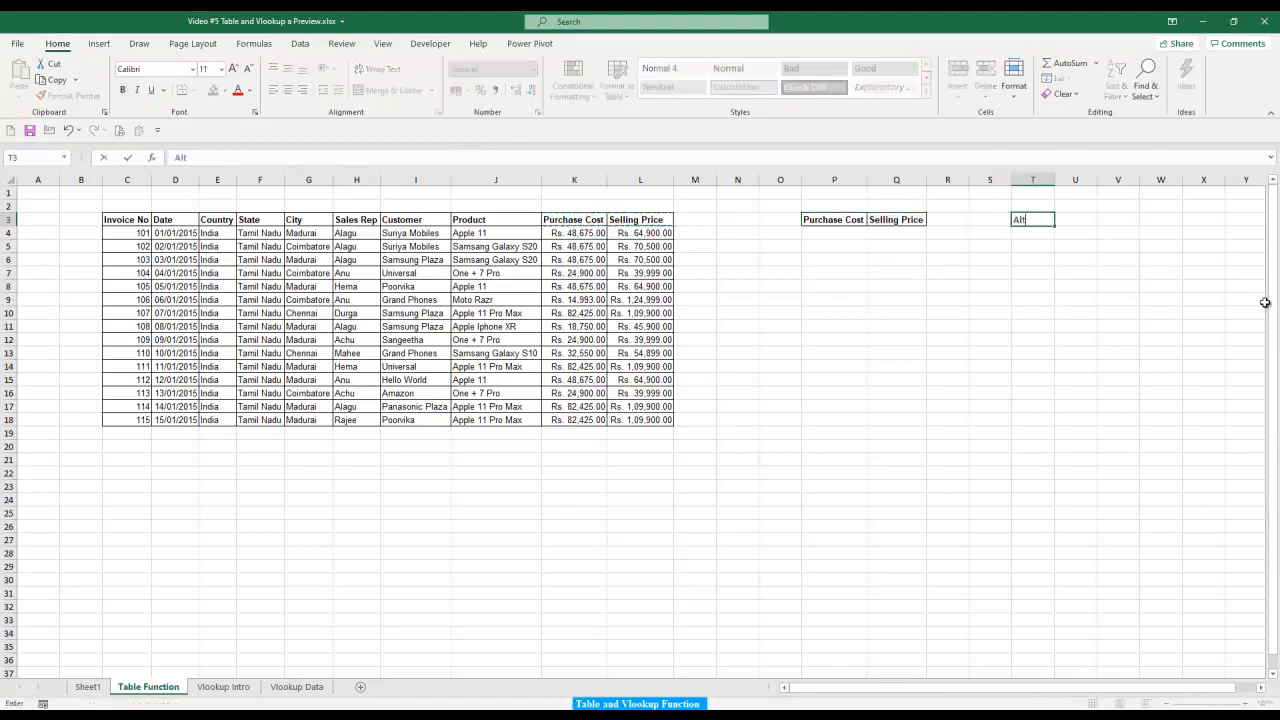
{"action": "type", "text": " O C A"}
{"action": "key", "text": "Return"}
Fill U3:X3 beside the shortcut note with Format, Column, Autofit and 2003.
{"action": "key", "text": "Up"}
{"action": "key", "text": "Right"}
{"action": "type", "text": "Format"}
{"action": "key", "text": "Tab"}
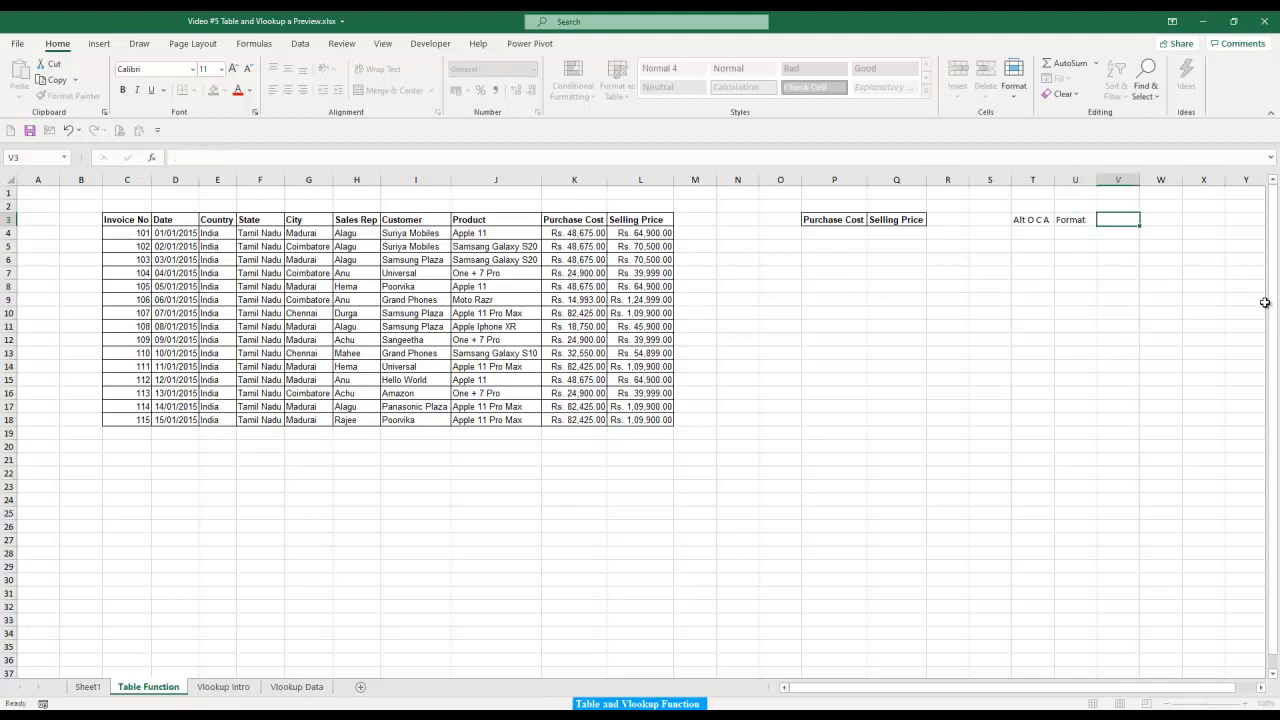
{"action": "type", "text": "Column"}
{"action": "key", "text": "Tab"}
{"action": "type", "text": "Autofit"}
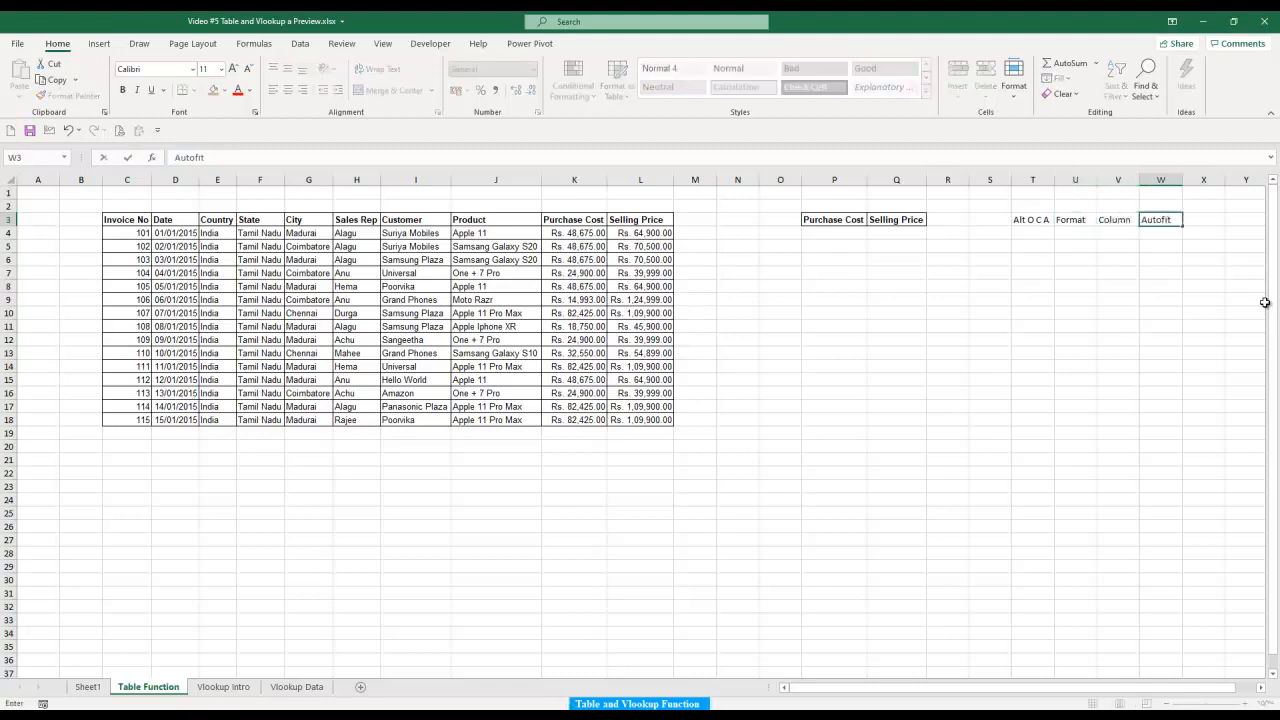
{"action": "key", "text": "Tab"}
{"action": "type", "text": "2003"}
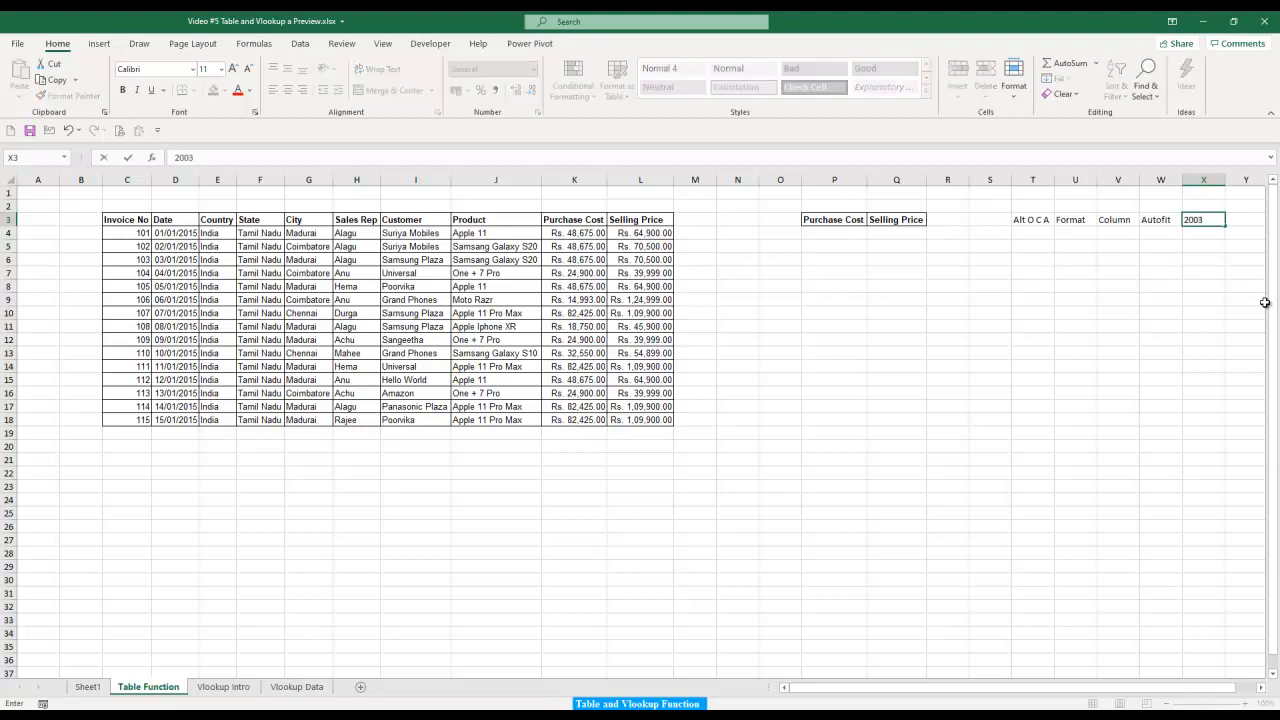
{"action": "key", "text": "Return"}
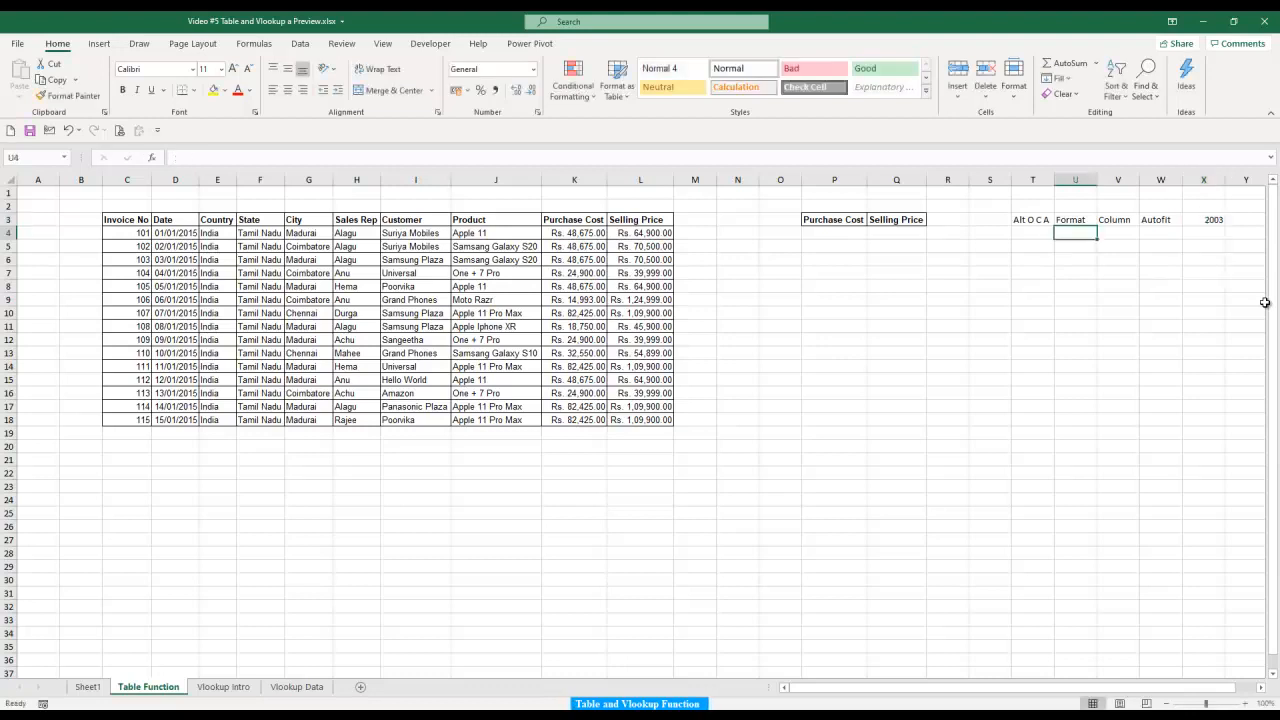
Enter the second shortcut note "Alt H O I" in cell T4.
{"action": "type", "text": "Alt"}
{"action": "key", "text": "Escape"}
{"action": "key", "text": "Left"}
{"action": "type", "text": "Alrt"}
{"action": "key", "text": "BackSpace"}
{"action": "key", "text": "BackSpace"}
{"action": "type", "text": "t"}
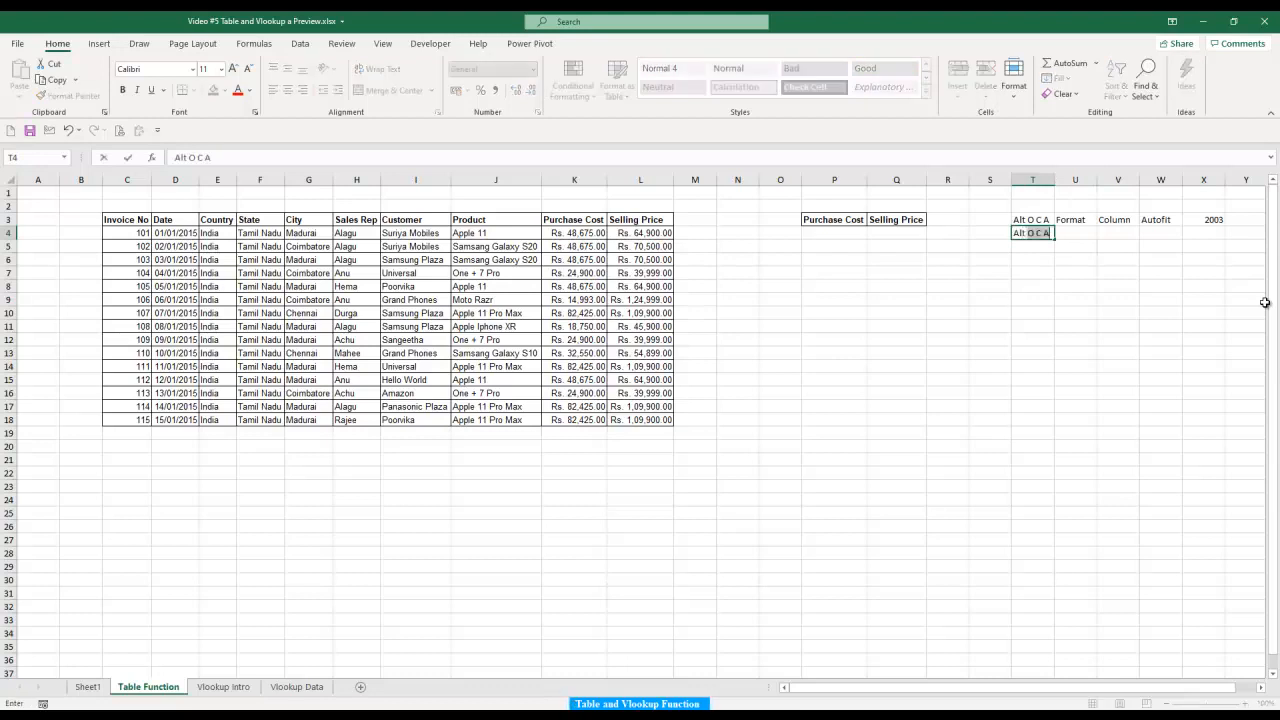
{"action": "type", "text": " h"}
{"action": "key", "text": "BackSpace"}
{"action": "key", "text": "BackSpace"}
{"action": "type", "text": "H O I"}
{"action": "key", "text": "Tab"}
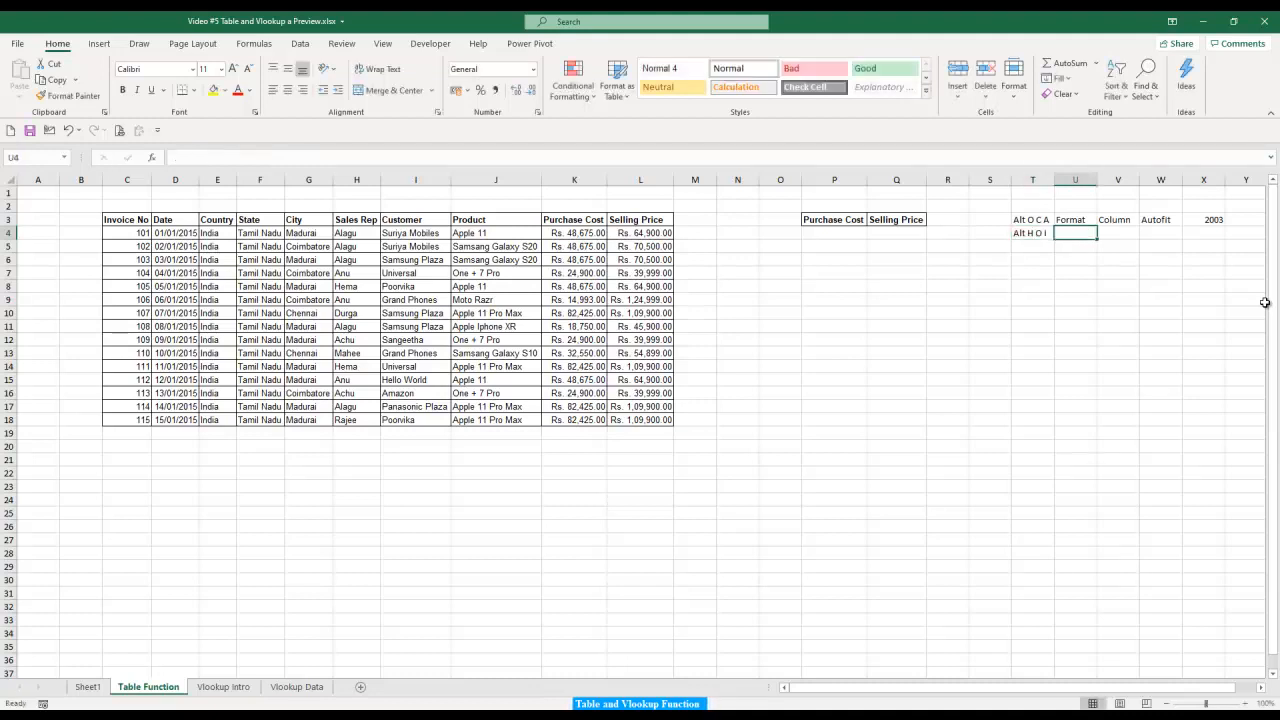
AutoFit column T's width to the "Alt H O I" note in T4.
{"action": "key", "text": "Left"}
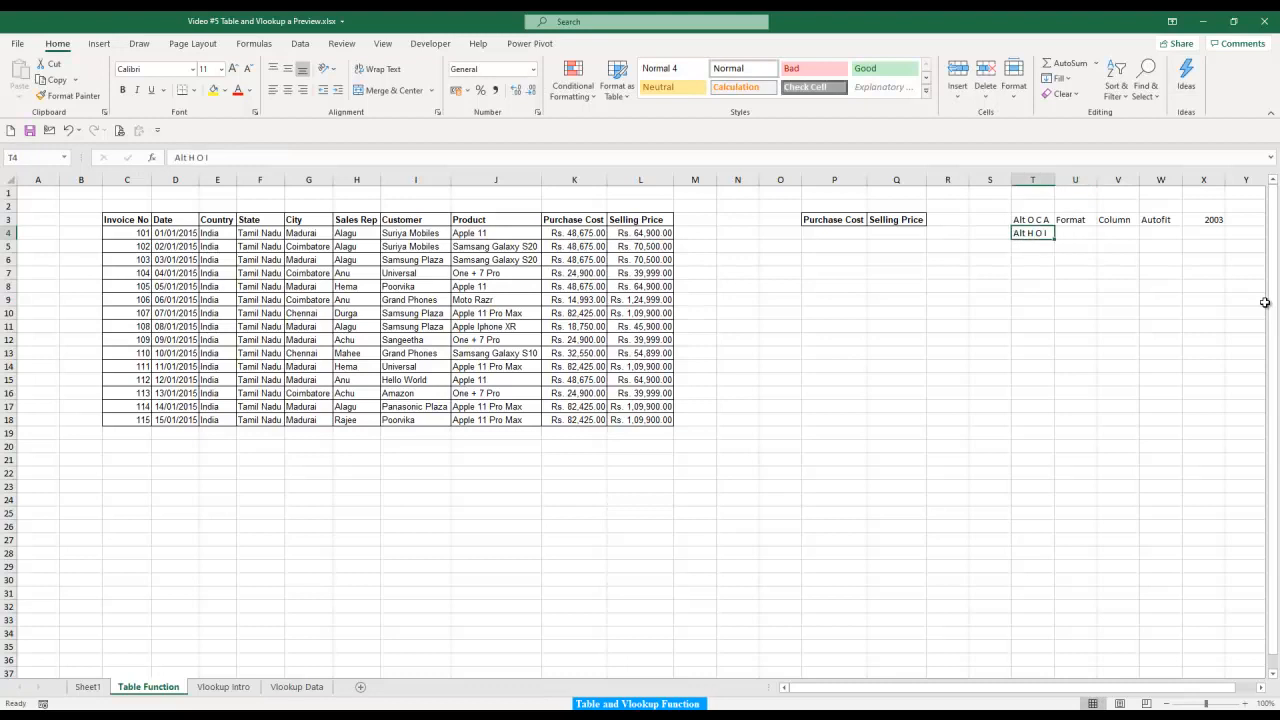
{"action": "key", "text": "alt"}
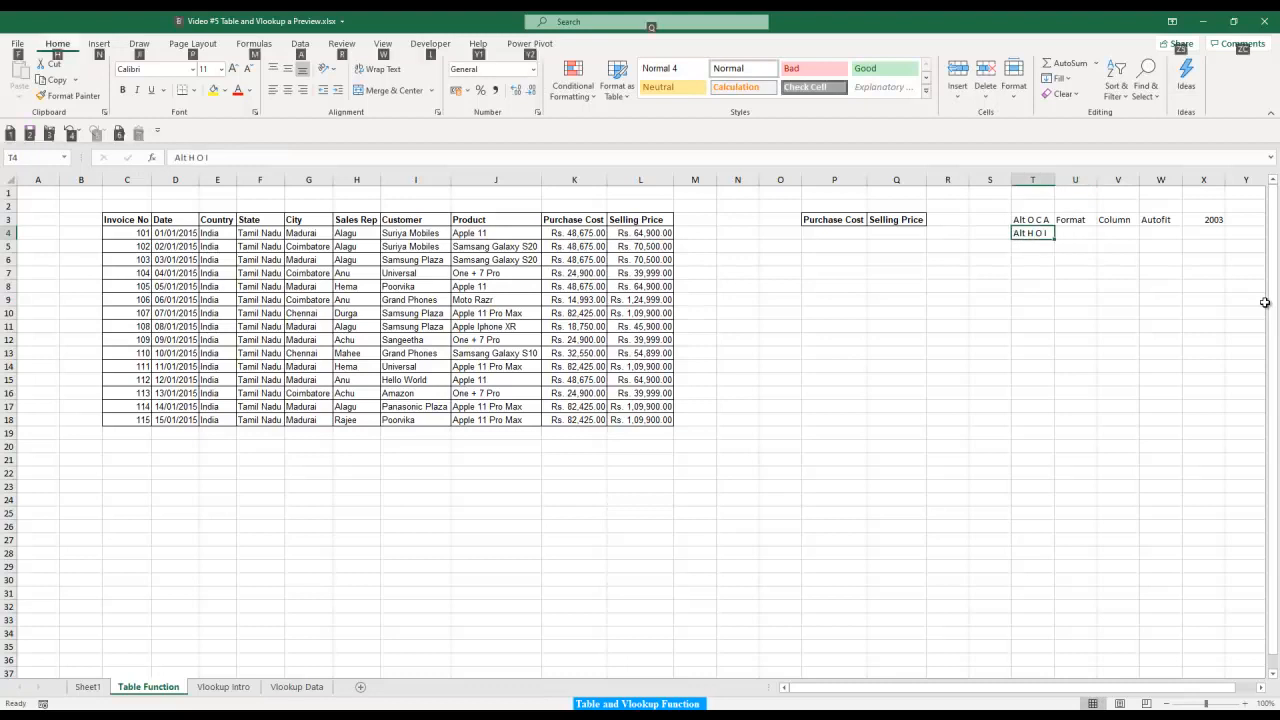
{"action": "key", "text": "h"}
{"action": "key", "text": "o"}
{"action": "key", "text": "i"}
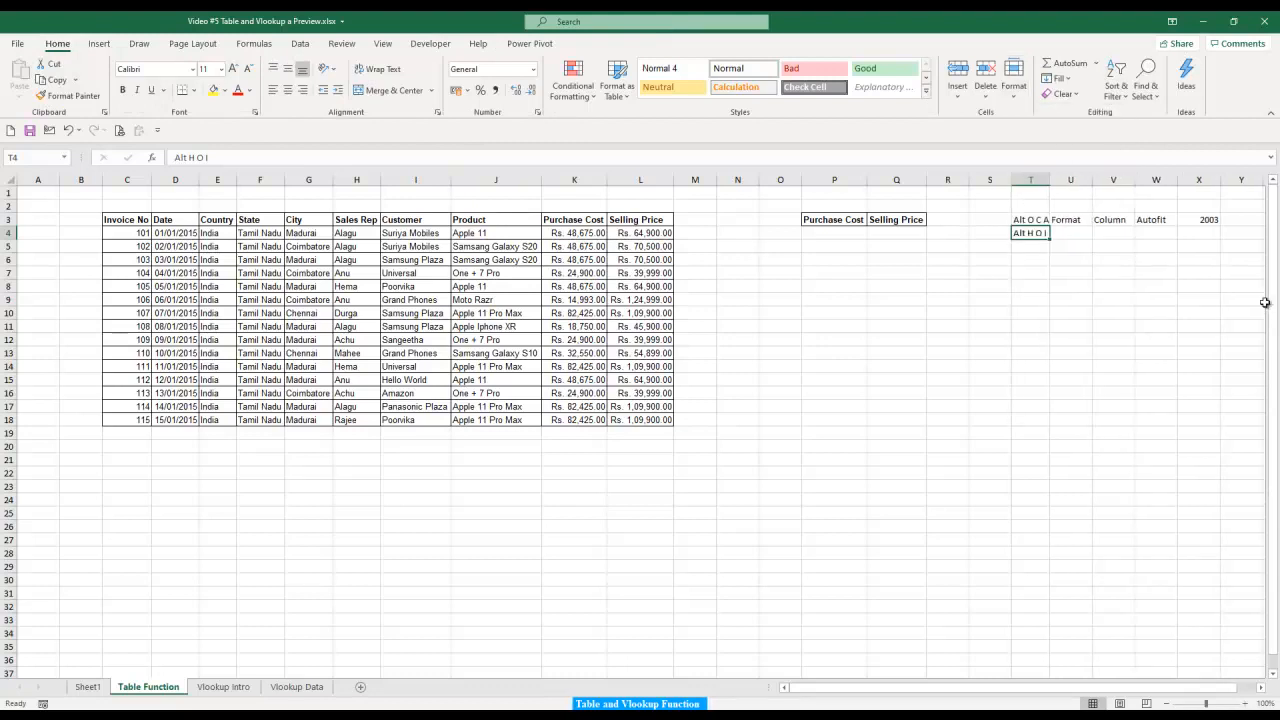
Enter the version notes "2010 - 2019" in X4 and "Office 365" in X5.
{"action": "key", "text": "Right"}
{"action": "key", "text": "Right"}
{"action": "key", "text": "Right"}
{"action": "key", "text": "Right"}
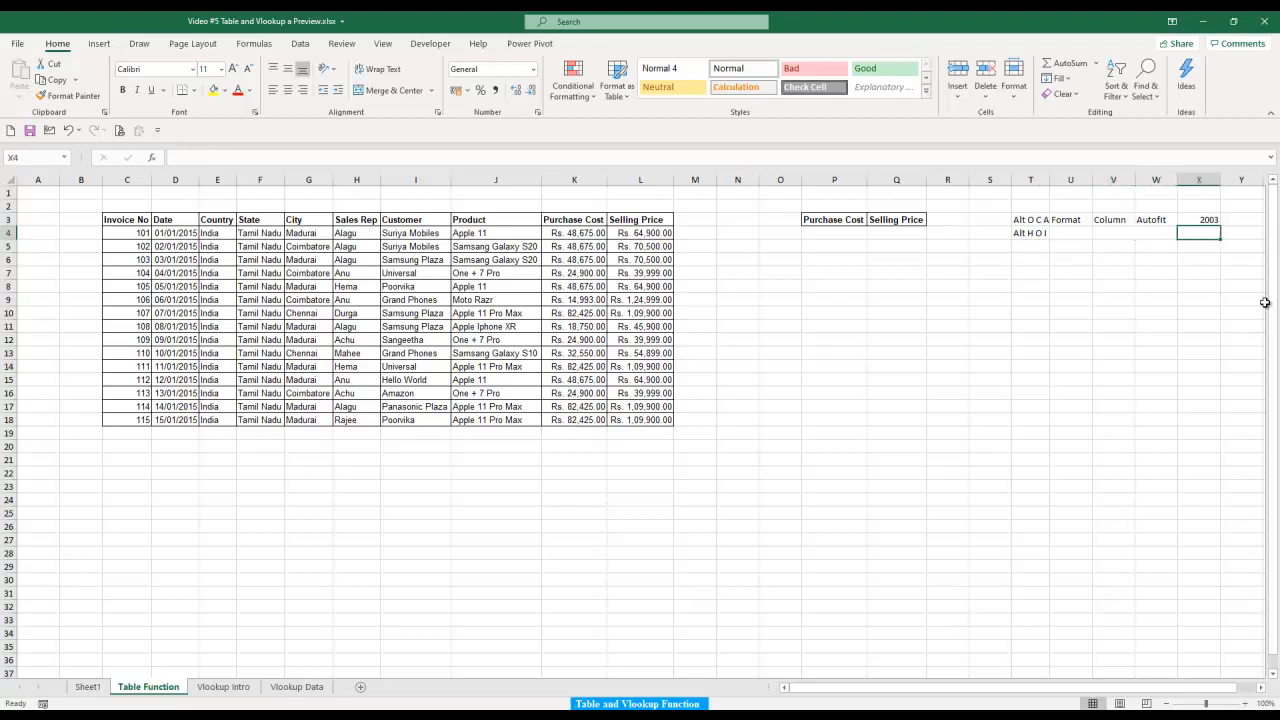
{"action": "type", "text": "2010 -"}
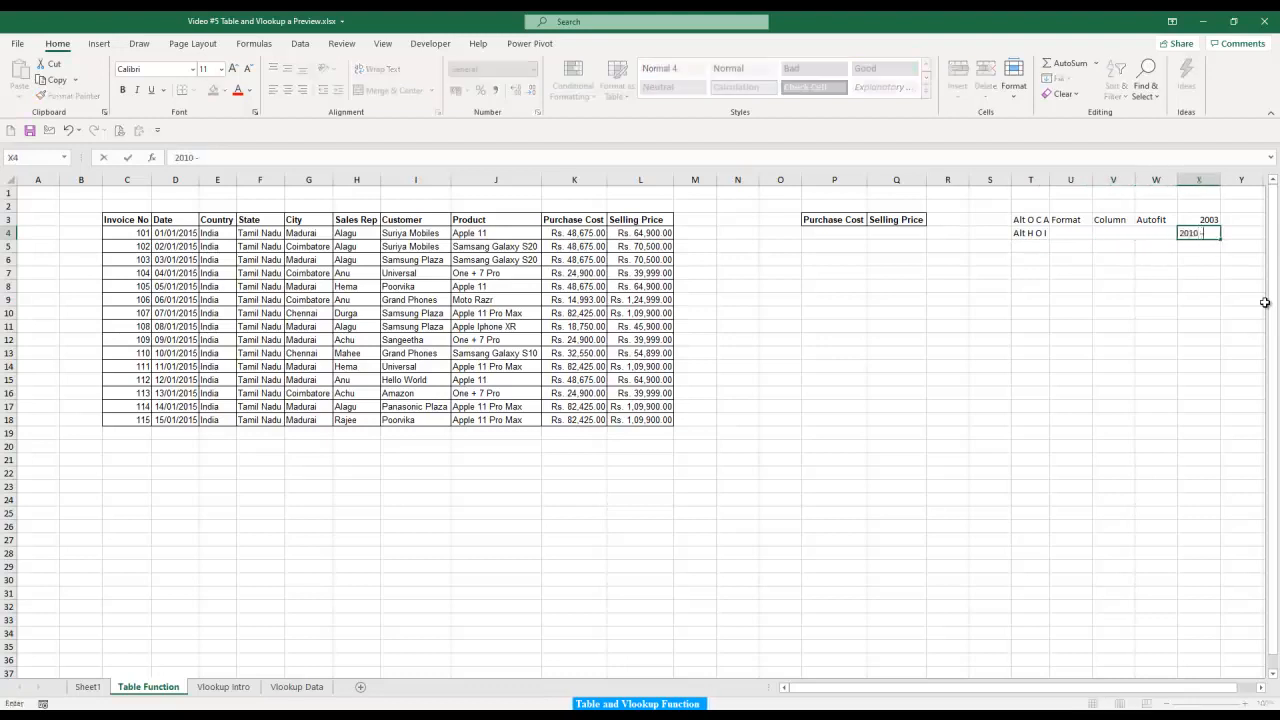
{"action": "type", "text": " 2019"}
{"action": "key", "text": "Return"}
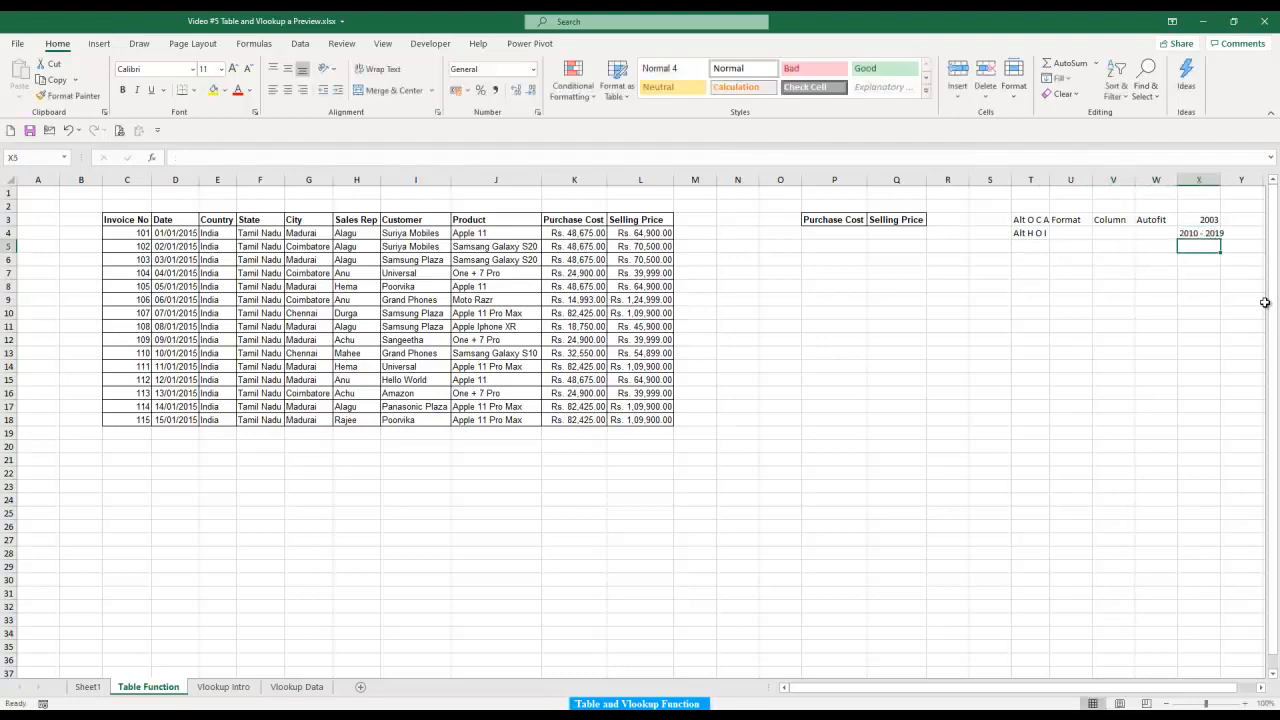
{"action": "type", "text": "Office"}
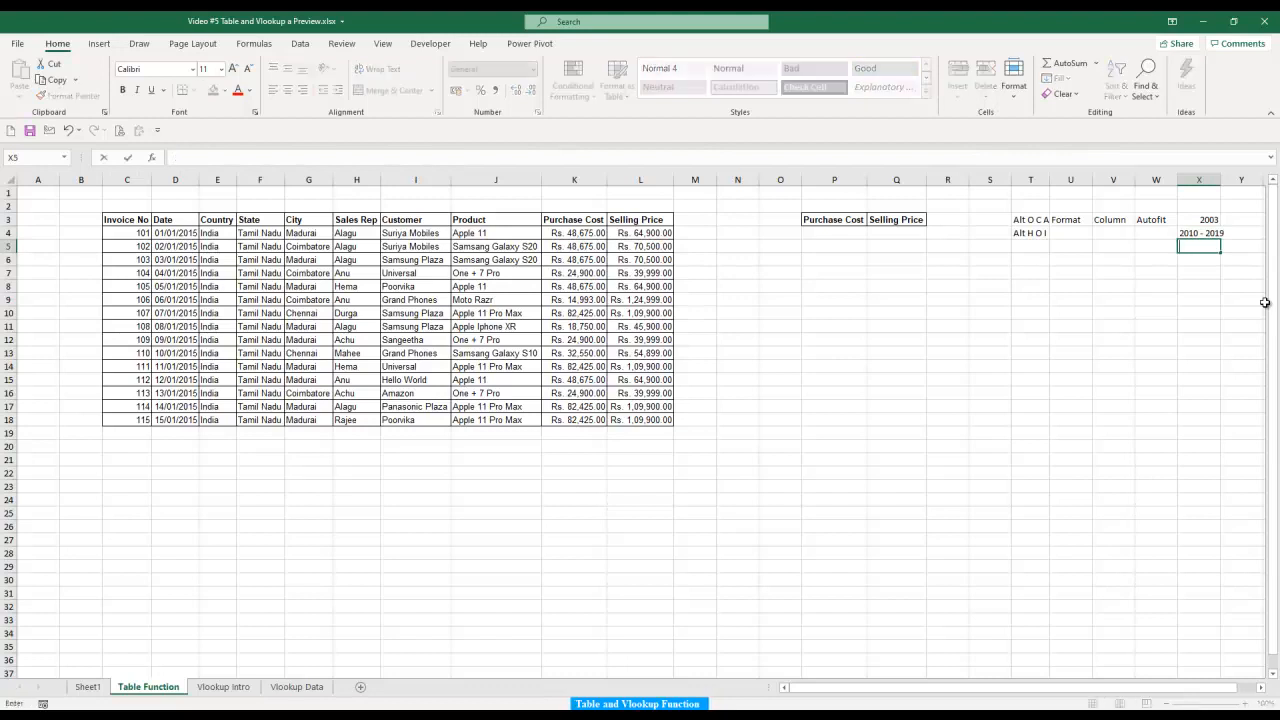
{"action": "type", "text": " 365"}
{"action": "key", "text": "Return"}
Select the whole of column X and AutoFit its width to the version notes.
{"action": "key", "text": "Up"}
{"action": "key", "text": "Up"}
{"action": "key", "text": "Up"}
{"action": "key", "text": "ctrl+space"}
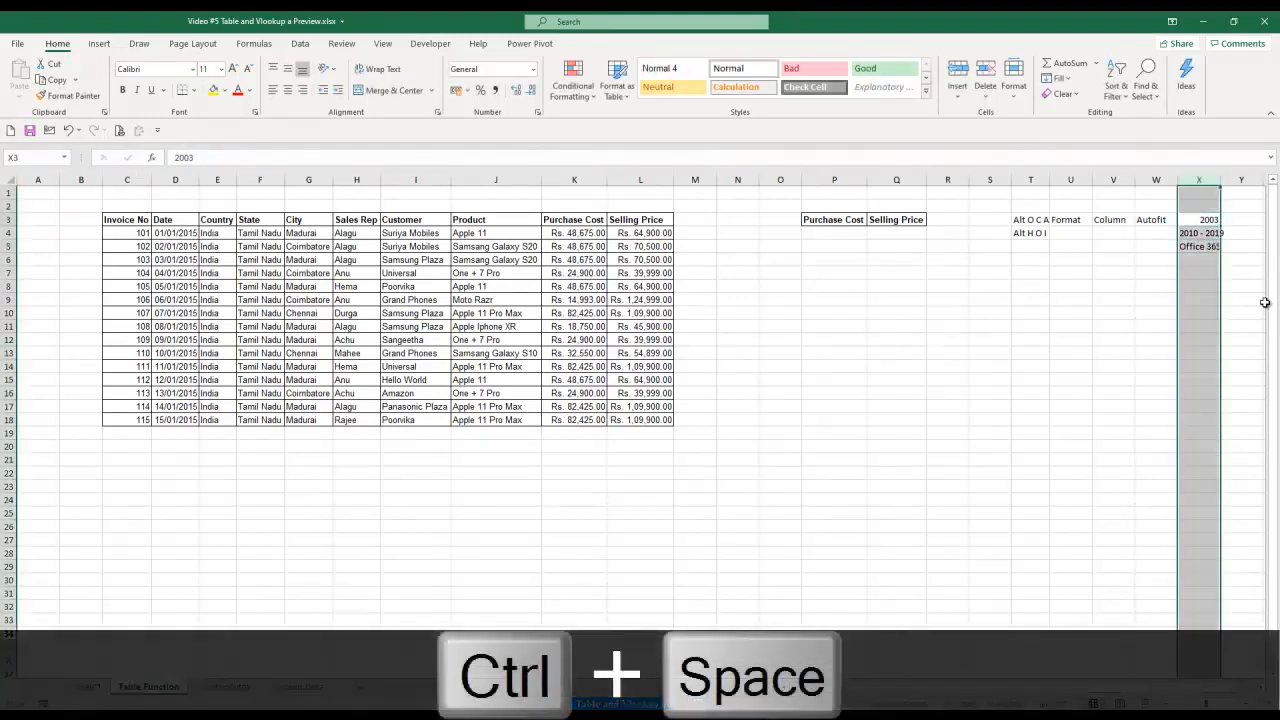
{"action": "key", "text": "alt+o"}
{"action": "key", "text": "alt+c"}
{"action": "key", "text": "alt+a"}
Widen column T slightly by hand and select the two shortcut notes in T3:T4.
{"action": "key", "text": "Right"}
{"action": "key", "text": "Left"}
{"action": "key", "text": "Left"}
{"action": "key", "text": "Left"}
{"action": "key", "text": "Left"}
{"action": "key", "text": "Left"}
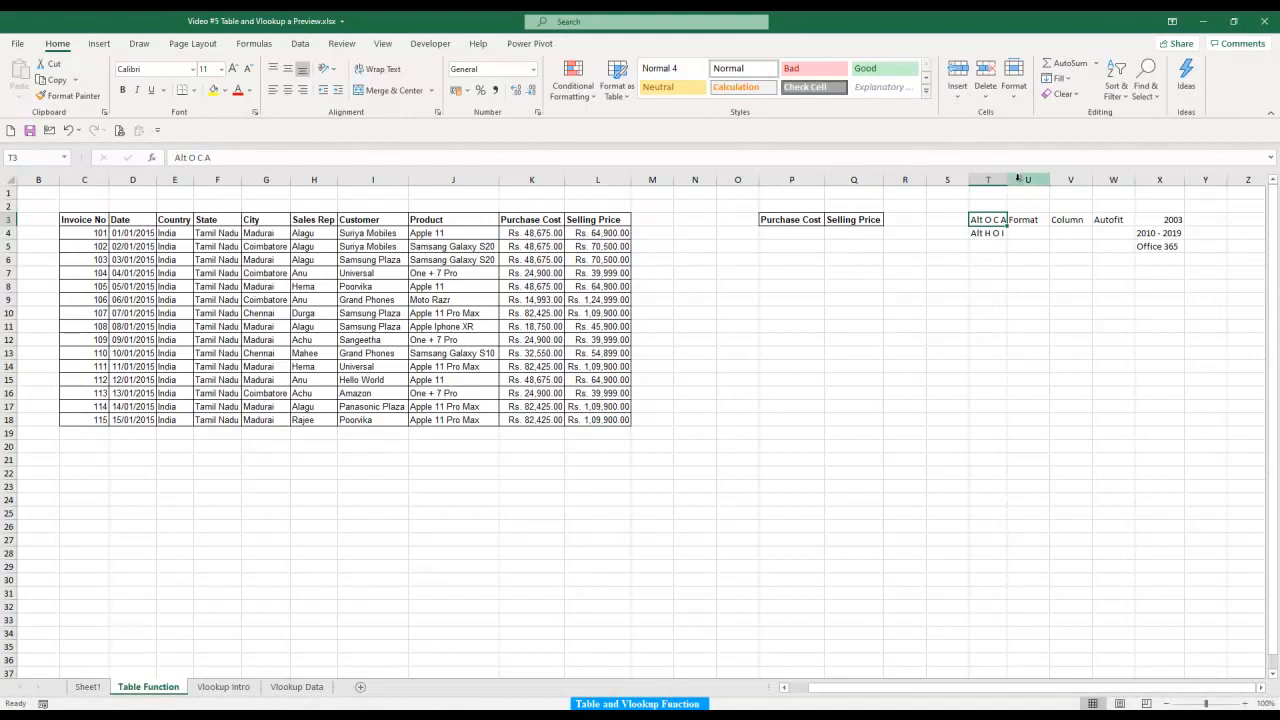
{"action": "left_click_drag", "start_coordinate": [1007, 180], "coordinate": [1019, 180]}
{"action": "left_click", "coordinate": [1005, 233], "text": "shift"}
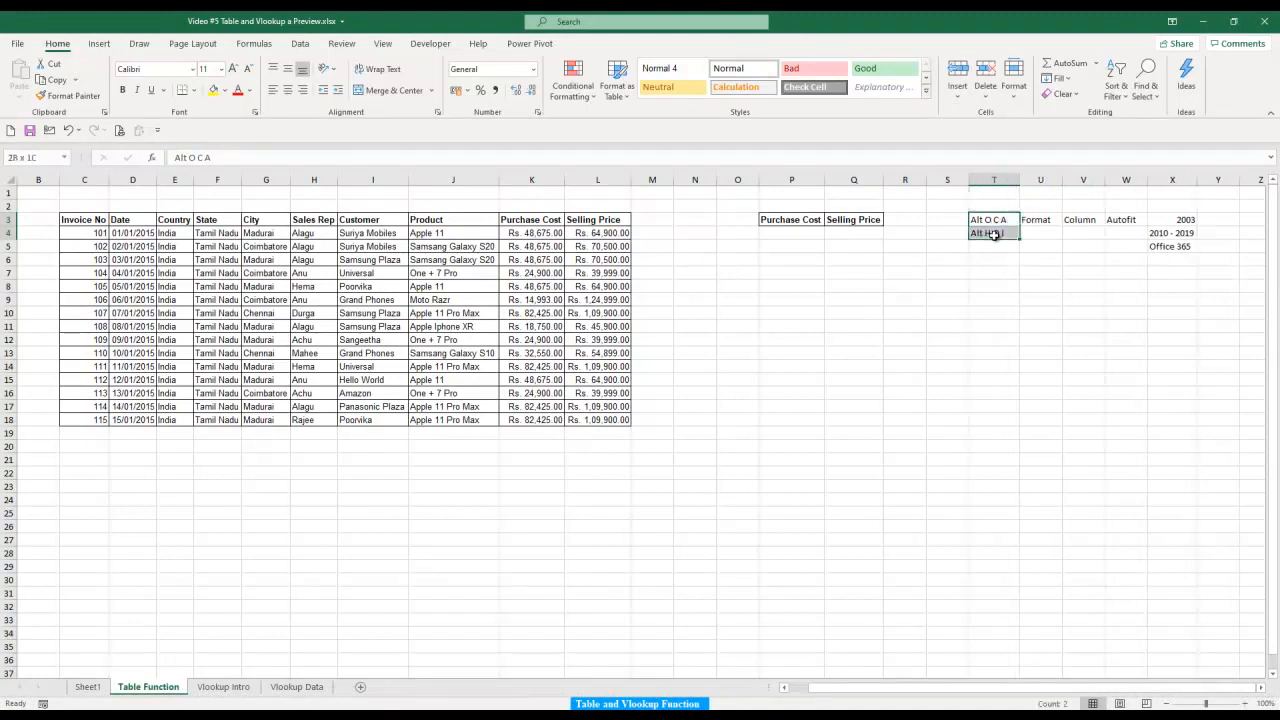
Make the two shortcut notes in T3:T4 bold.
{"action": "key", "text": "ctrl+b"}
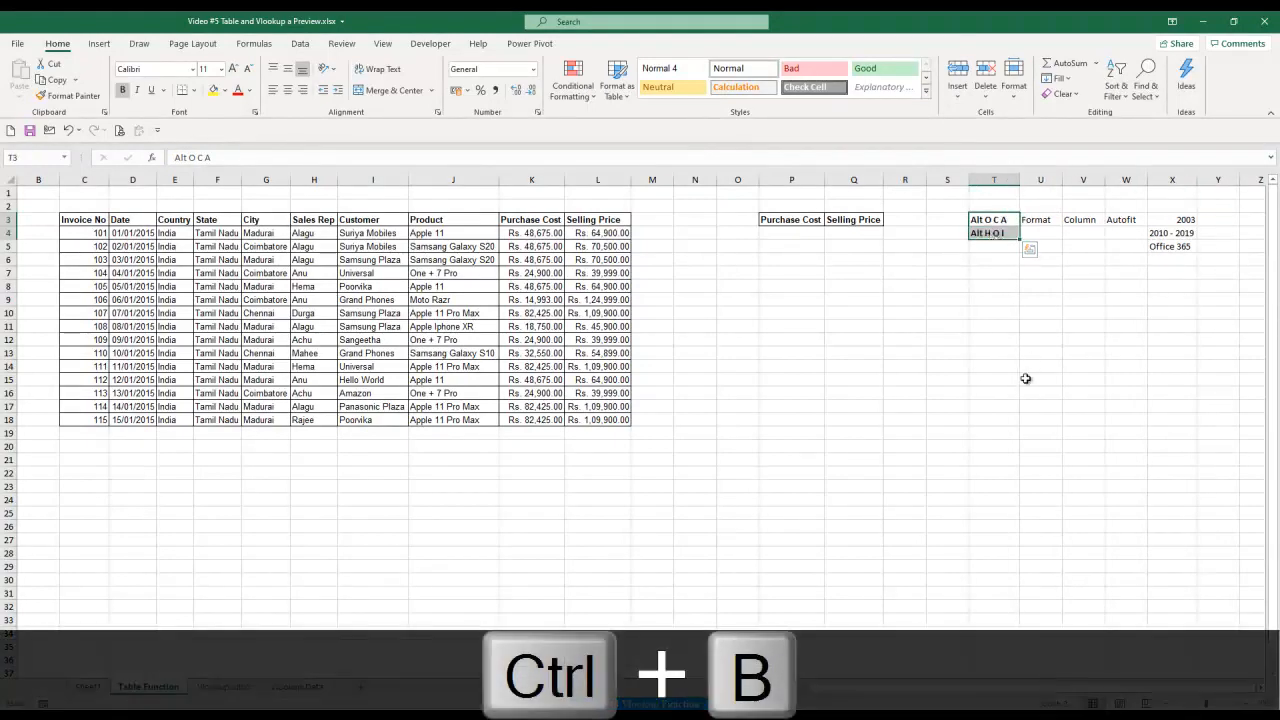
{"action": "left_click", "coordinate": [791, 233]}
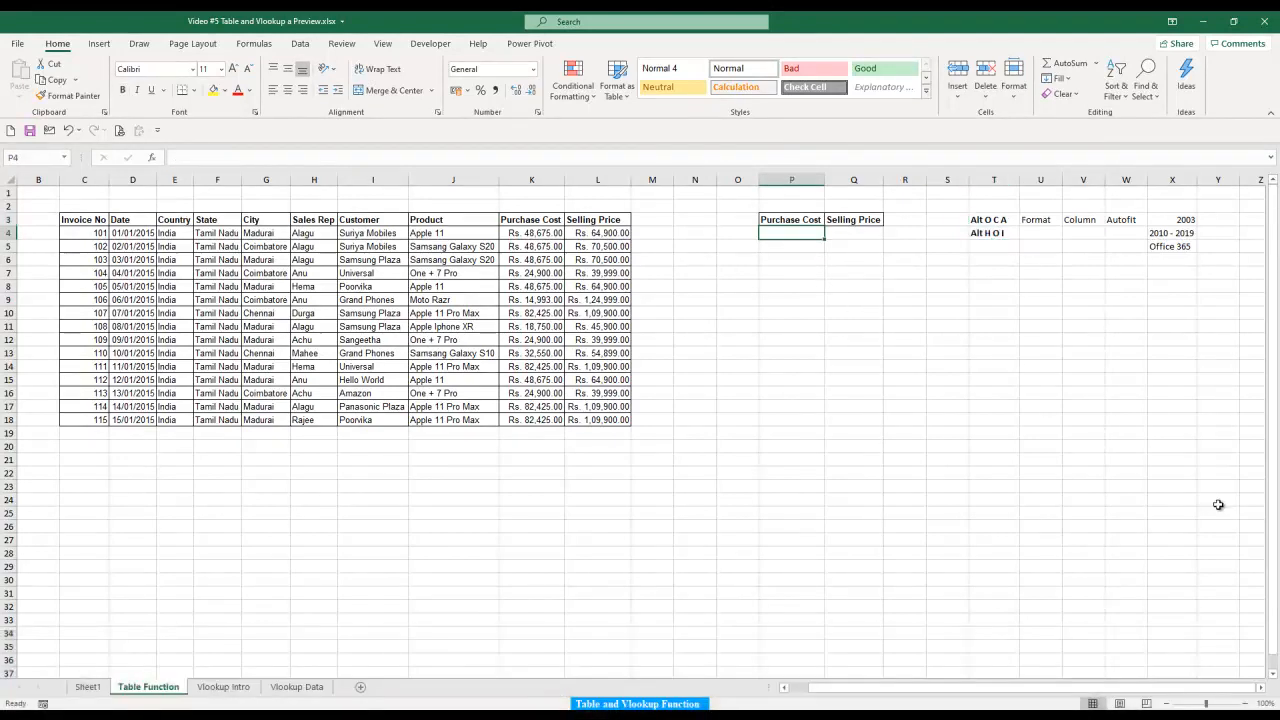
{"action": "type", "text": "=SUM("}
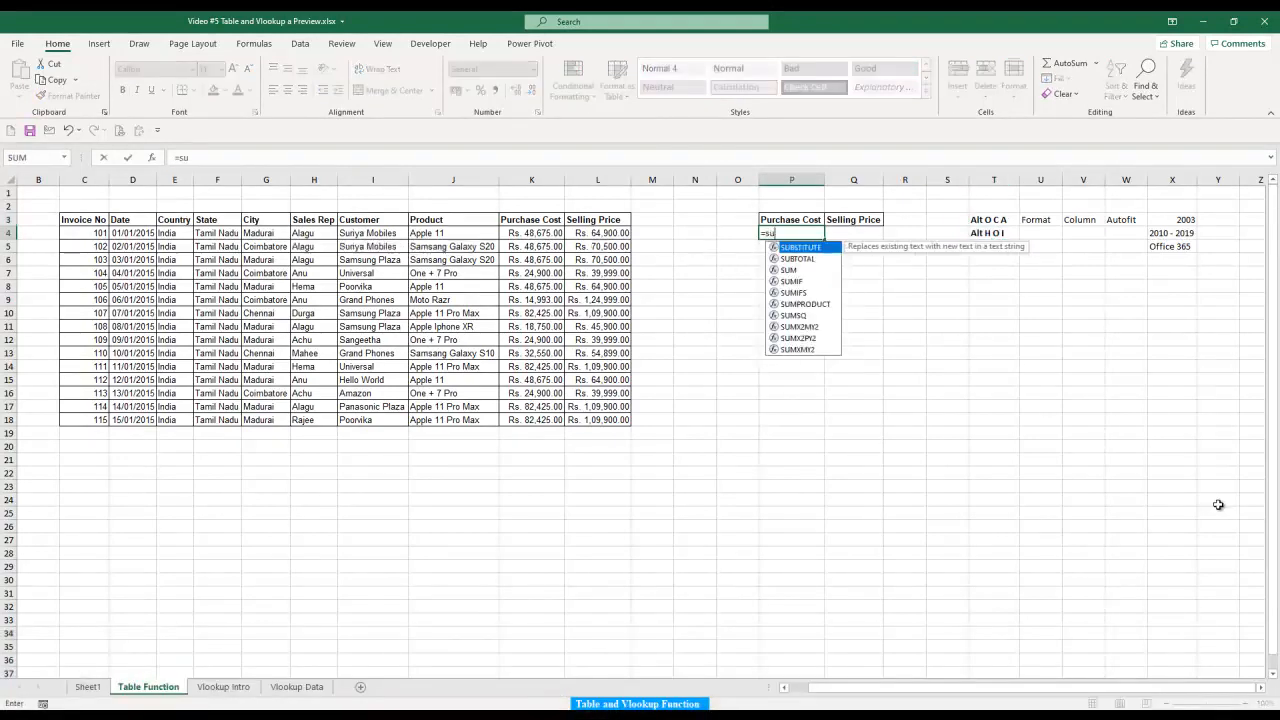
{"action": "key", "text": "Escape"}
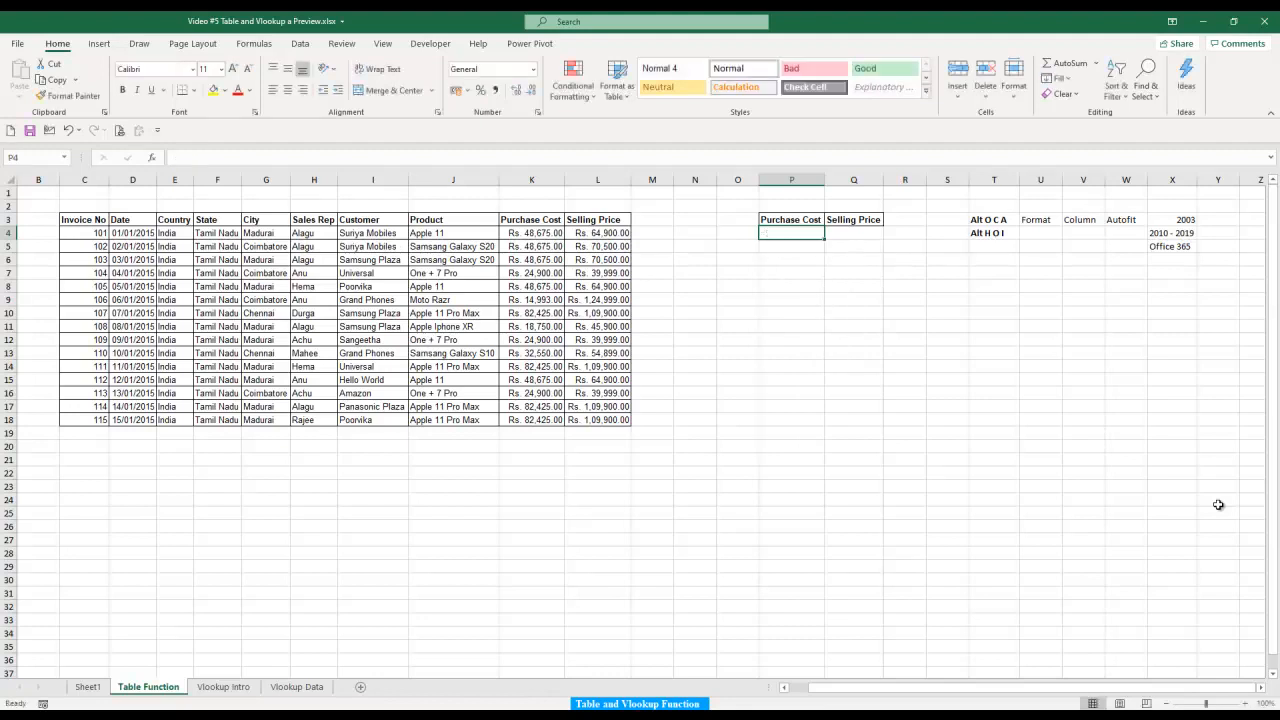
Enter "Sum" in T5 and its shortcut note "Alt =" in U5, and make T5 bold.
{"action": "key", "text": "Right"}
{"action": "key", "text": "Right"}
{"action": "key", "text": "Right"}
{"action": "key", "text": "Right"}
{"action": "key", "text": "Down"}
{"action": "type", "text": "Sum"}
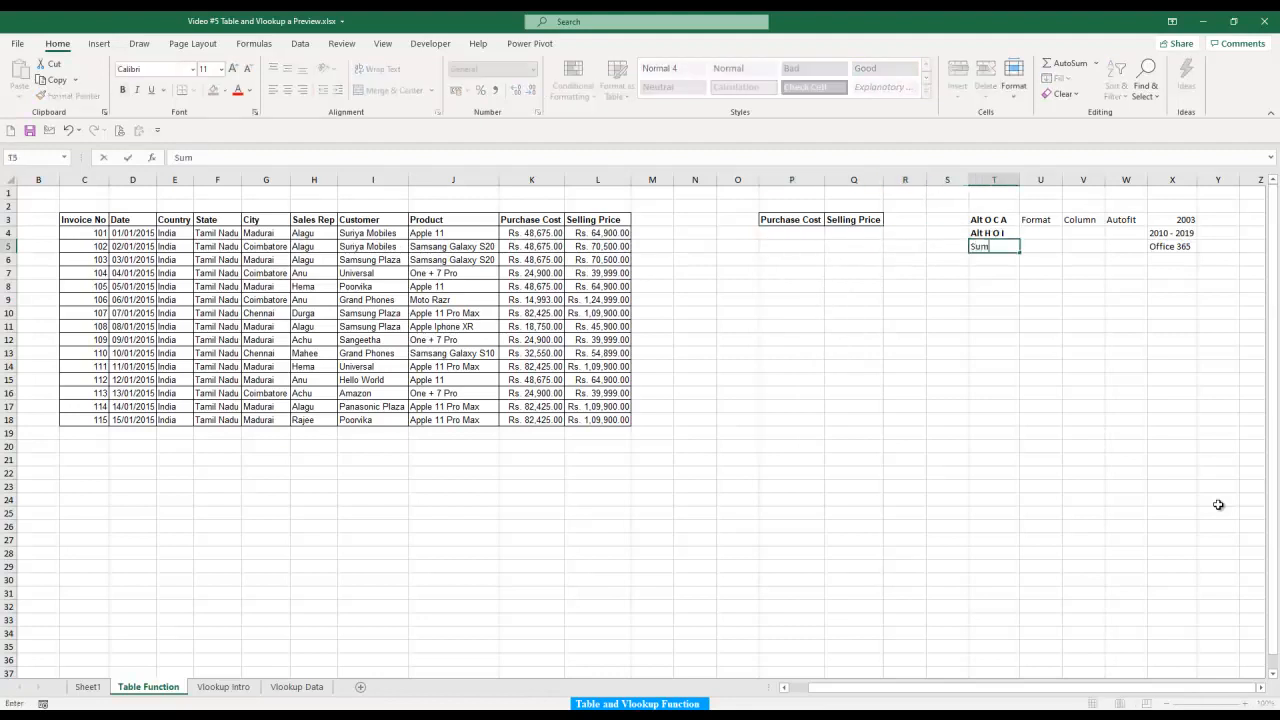
{"action": "key", "text": "Tab"}
{"action": "type", "text": "Alt"}
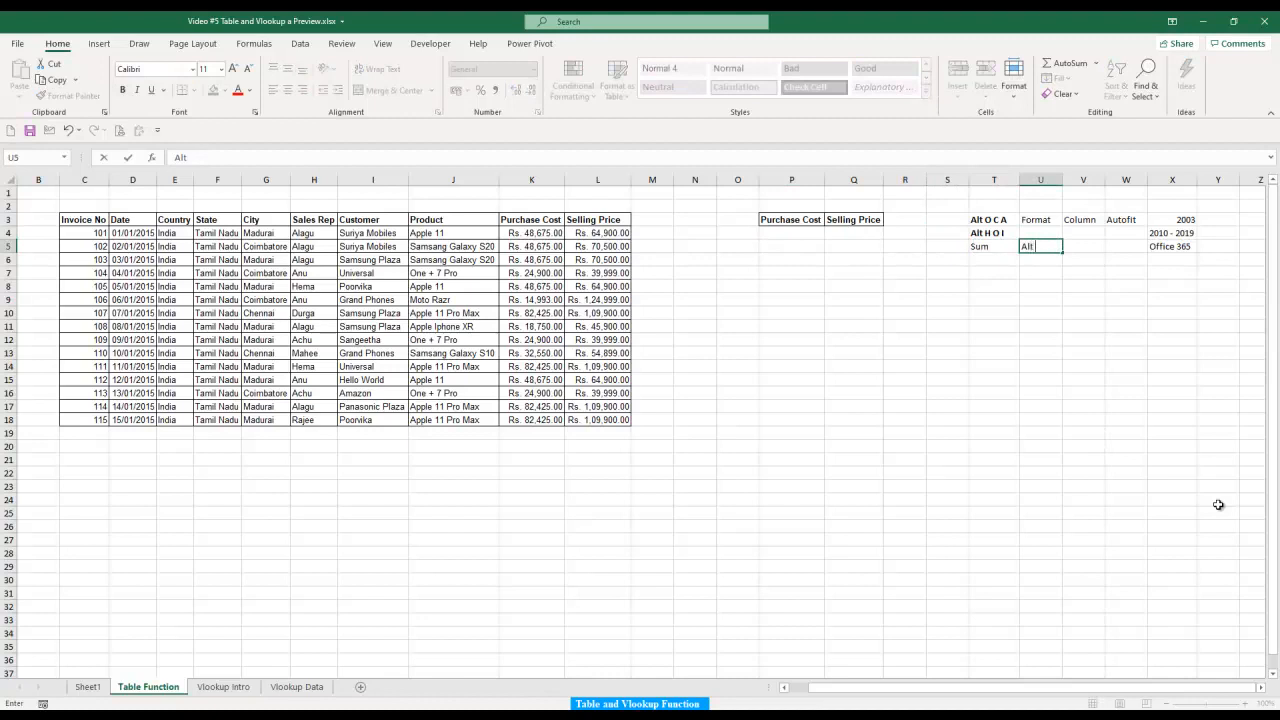
{"action": "type", "text": " ="}
{"action": "key", "text": "Return"}
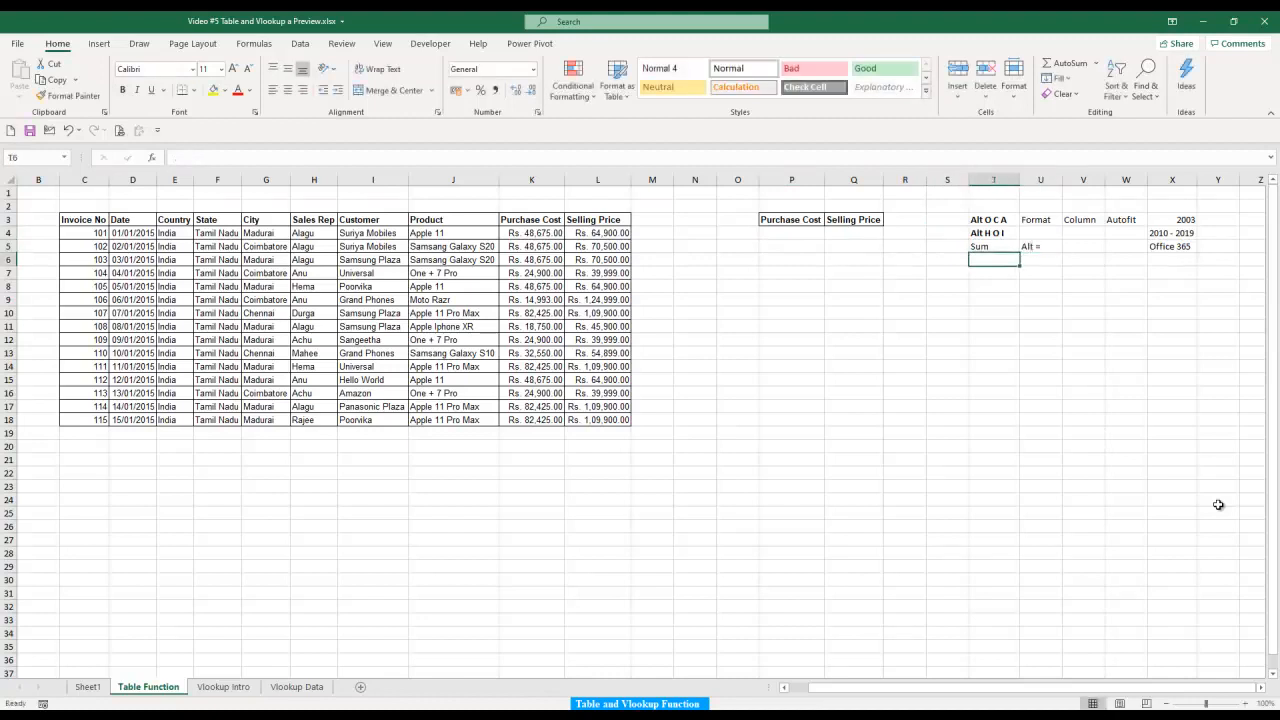
{"action": "key", "text": "Up"}
{"action": "key", "text": "ctrl+b"}
Total the table's Purchase Cost values K4:K18 in P4 with AutoSum.
{"action": "key", "text": "Up"}
{"action": "key", "text": "Left"}
{"action": "key", "text": "Left"}
{"action": "key", "text": "Left"}
{"action": "key", "text": "Left"}
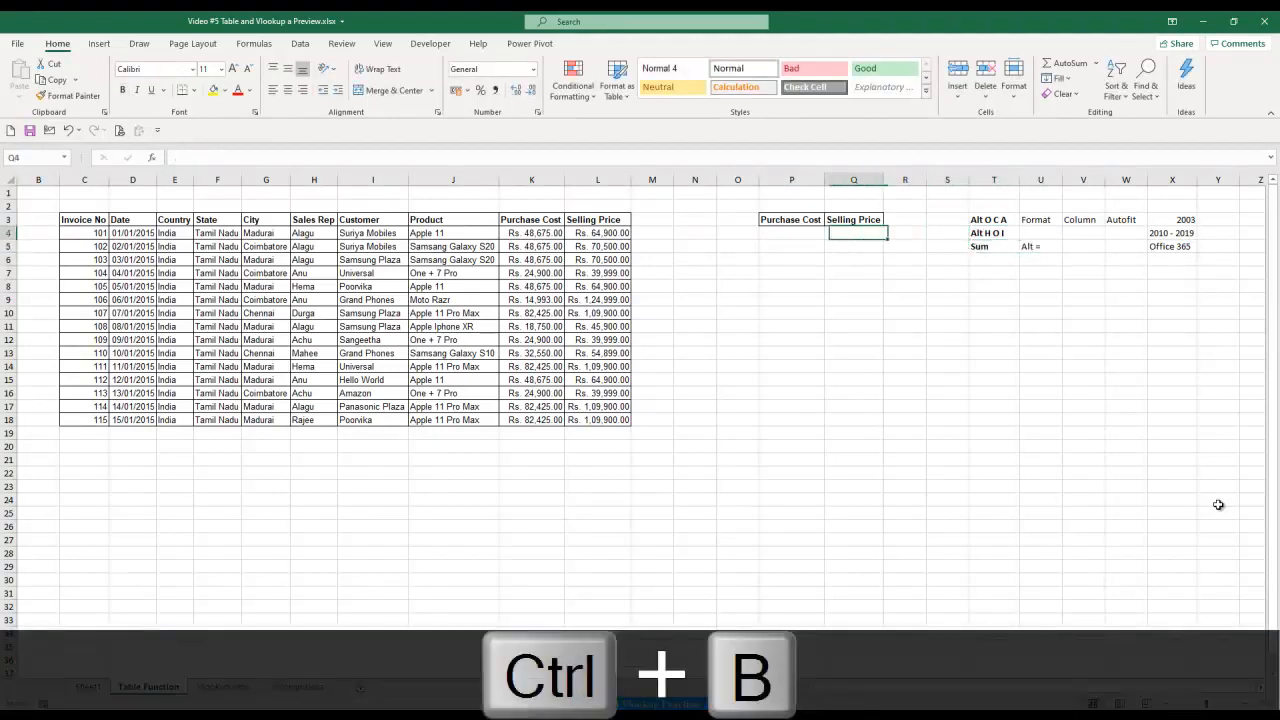
{"action": "key", "text": "alt+equal"}
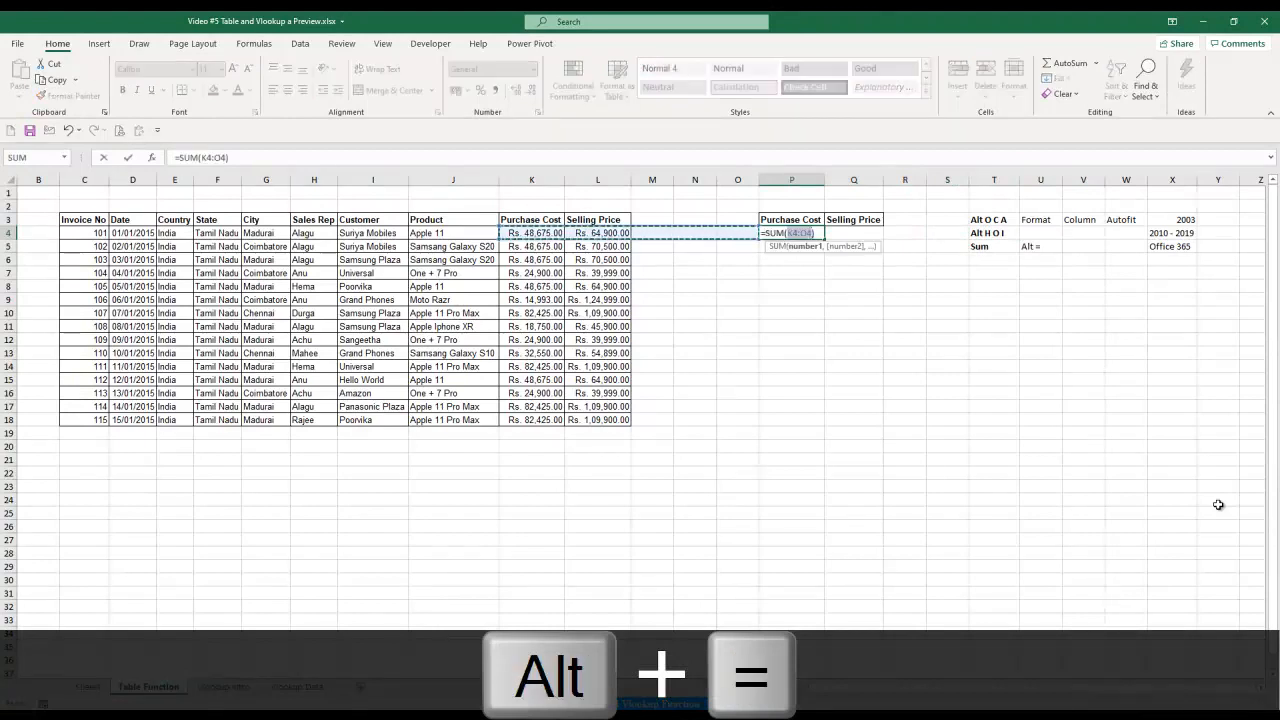
{"action": "key", "text": "Left"}
{"action": "key", "text": "Right"}
{"action": "key", "text": "ctrl+shift+Down"}
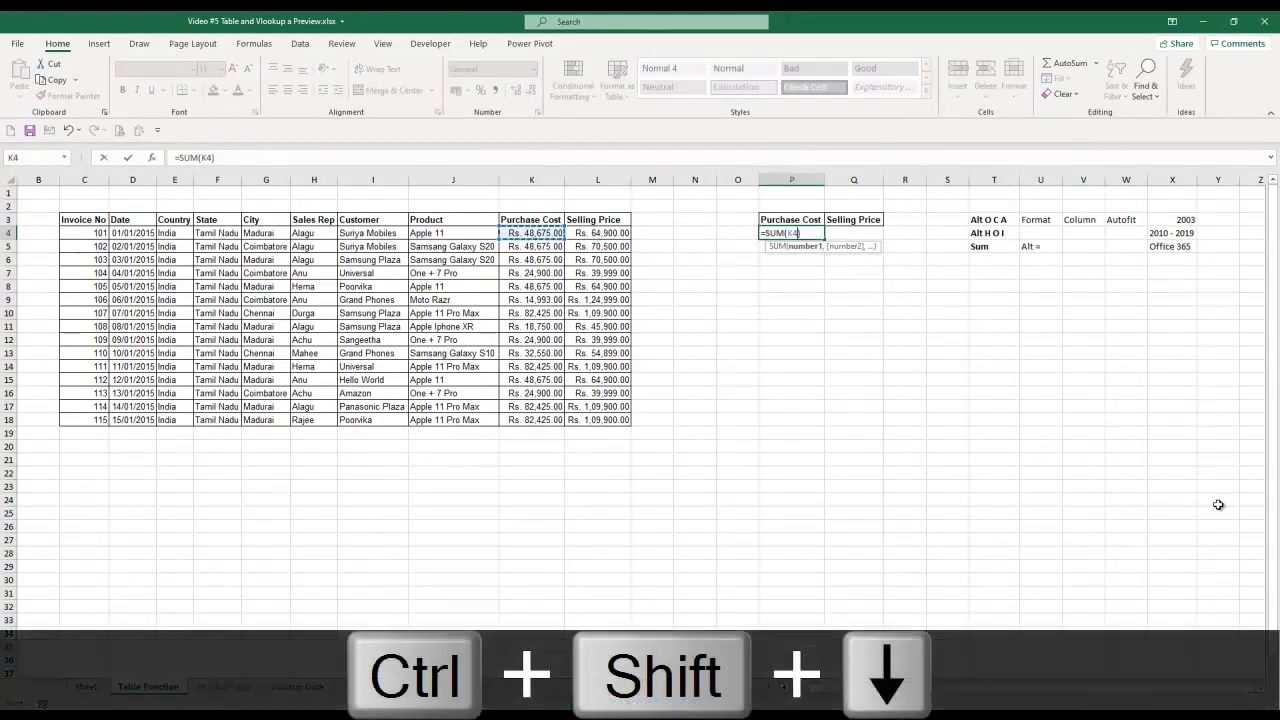
{"action": "key", "text": "Return"}
Total the table's Selling Price values L4:L18 in Q4 with AutoSum.
{"action": "key", "text": "Up"}
{"action": "key", "text": "Right"}
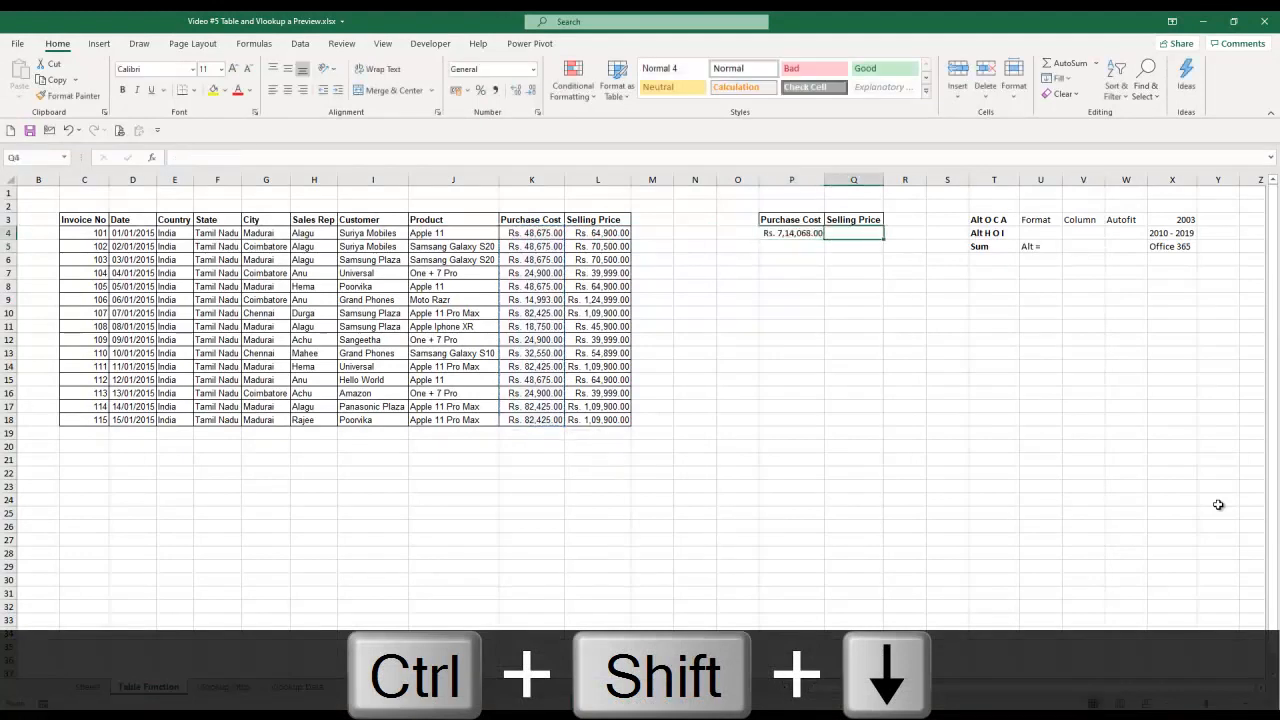
{"action": "key", "text": "alt+equal"}
{"action": "key", "text": "Left"}
{"action": "key", "text": "Left"}
{"action": "key", "text": "Left"}
{"action": "key", "text": "Left"}
{"action": "key", "text": "ctrl+shift+Down"}
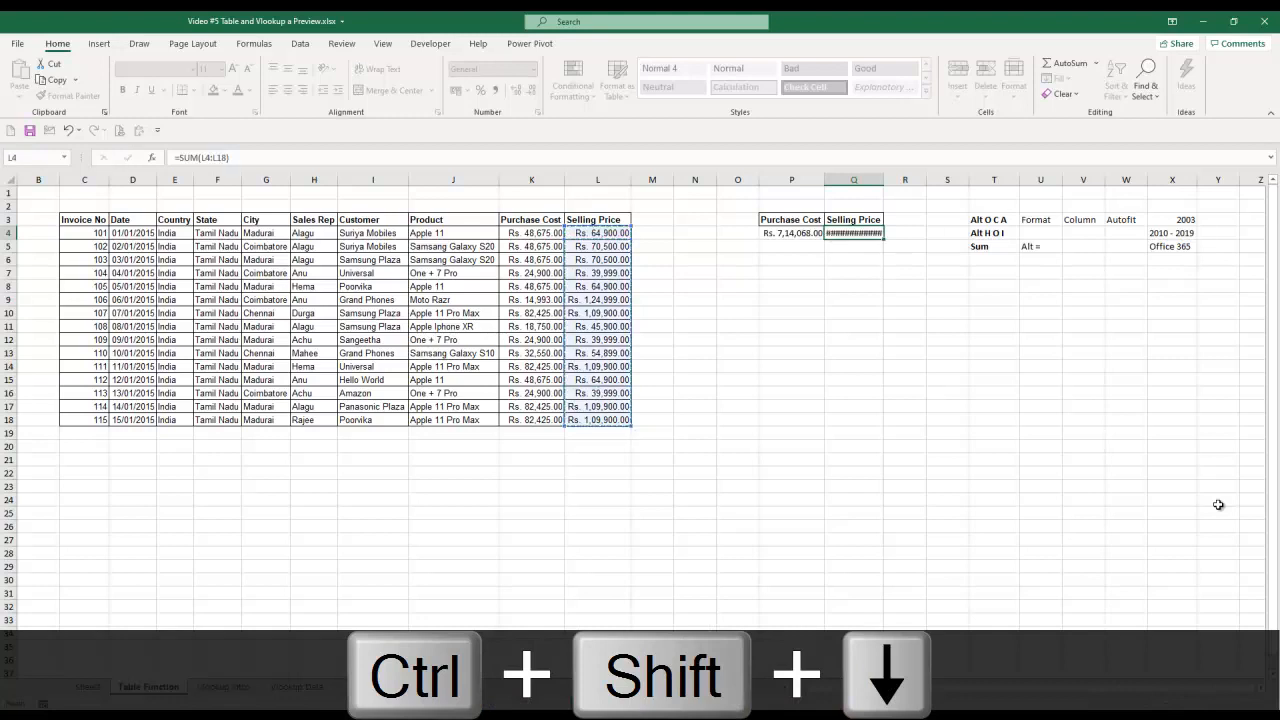
{"action": "key", "text": "Return"}
{"action": "key", "text": "Up"}
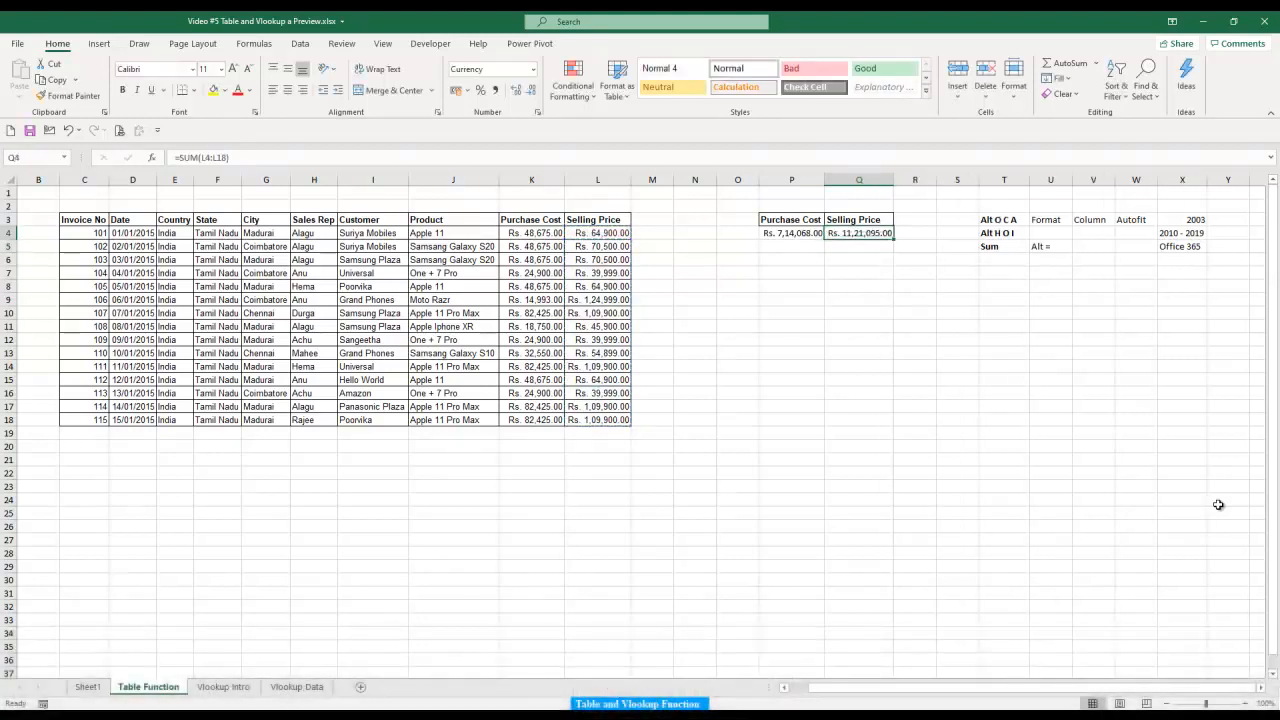
Fill the table's last record, invoice 115 in C18:L18, down into row 19.
{"action": "key", "text": "Left"}
{"action": "key", "text": "Left"}
{"action": "key", "text": "Left"}
{"action": "key", "text": "Left"}
{"action": "key", "text": "Left"}
{"action": "key", "text": "Left"}
{"action": "key", "text": "Left"}
{"action": "key", "text": "Left"}
{"action": "key", "text": "Left"}
{"action": "key", "text": "Down"}
{"action": "key", "text": "Down"}
{"action": "key", "text": "Down"}
{"action": "key", "text": "Down"}
{"action": "key", "text": "Down"}
{"action": "key", "text": "Down"}
{"action": "key", "text": "Left"}
{"action": "key", "text": "Down"}
{"action": "key", "text": "Down"}
{"action": "key", "text": "Down"}
{"action": "key", "text": "Left"}
{"action": "key", "text": "Left"}
{"action": "key", "text": "Left"}
{"action": "key", "text": "Down"}
{"action": "key", "text": "Down"}
{"action": "key", "text": "Down"}
{"action": "key", "text": "Down"}
{"action": "key", "text": "Down"}
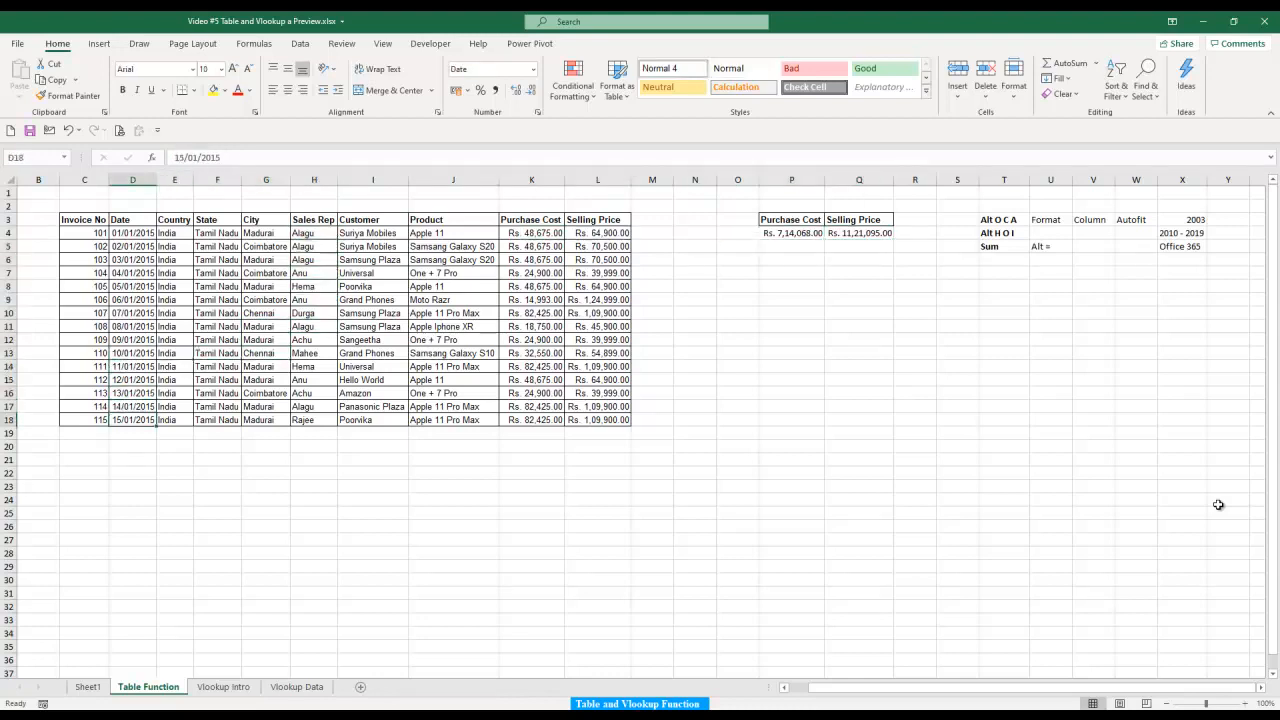
{"action": "key", "text": "Left"}
{"action": "key", "text": "shift+Right"}
{"action": "key", "text": "shift+Right"}
{"action": "key", "text": "shift+Right"}
{"action": "key", "text": "shift+Right"}
{"action": "key", "text": "shift+Right"}
{"action": "key", "text": "shift+Right"}
{"action": "key", "text": "shift+Right"}
{"action": "key", "text": "shift+Right"}
{"action": "key", "text": "shift+Right"}
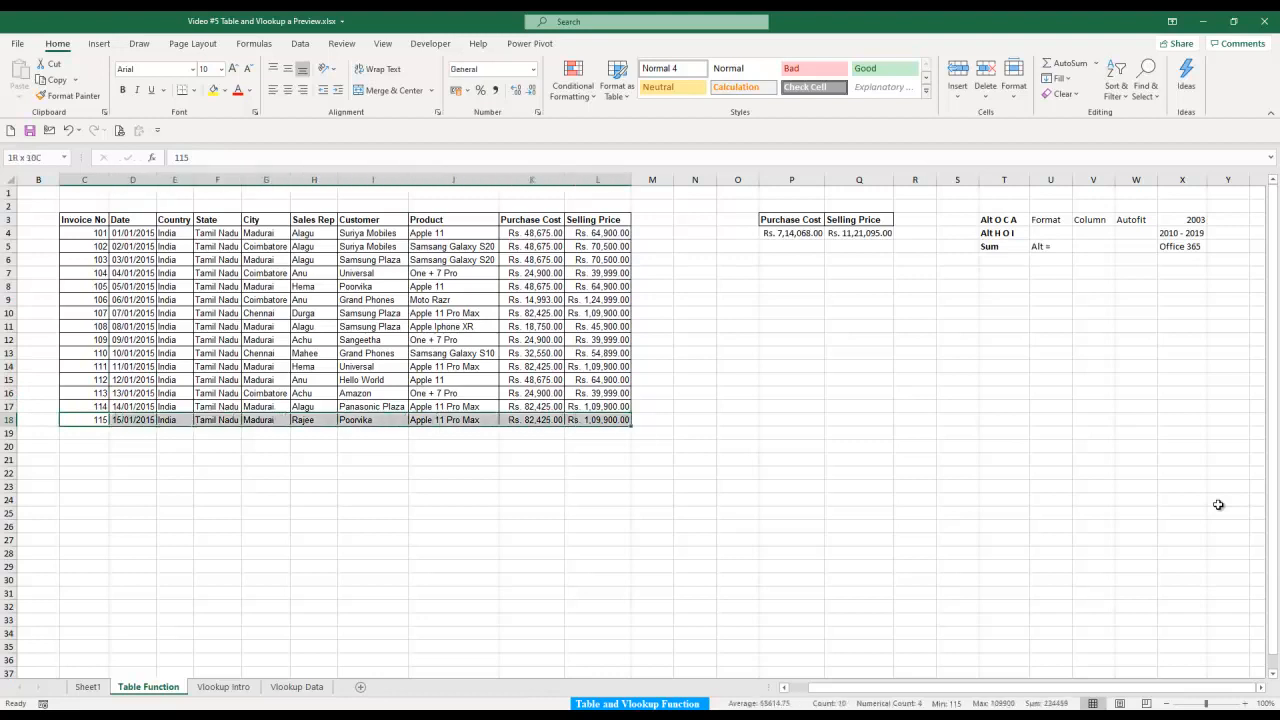
{"action": "key", "text": "ctrl+d"}
Set the Invoice No of the new record in C19 to 116.
{"action": "key", "text": "Down"}
{"action": "key", "text": "Right"}
{"action": "key", "text": "Left"}
{"action": "type", "text": "116"}
{"action": "key", "text": "Return"}
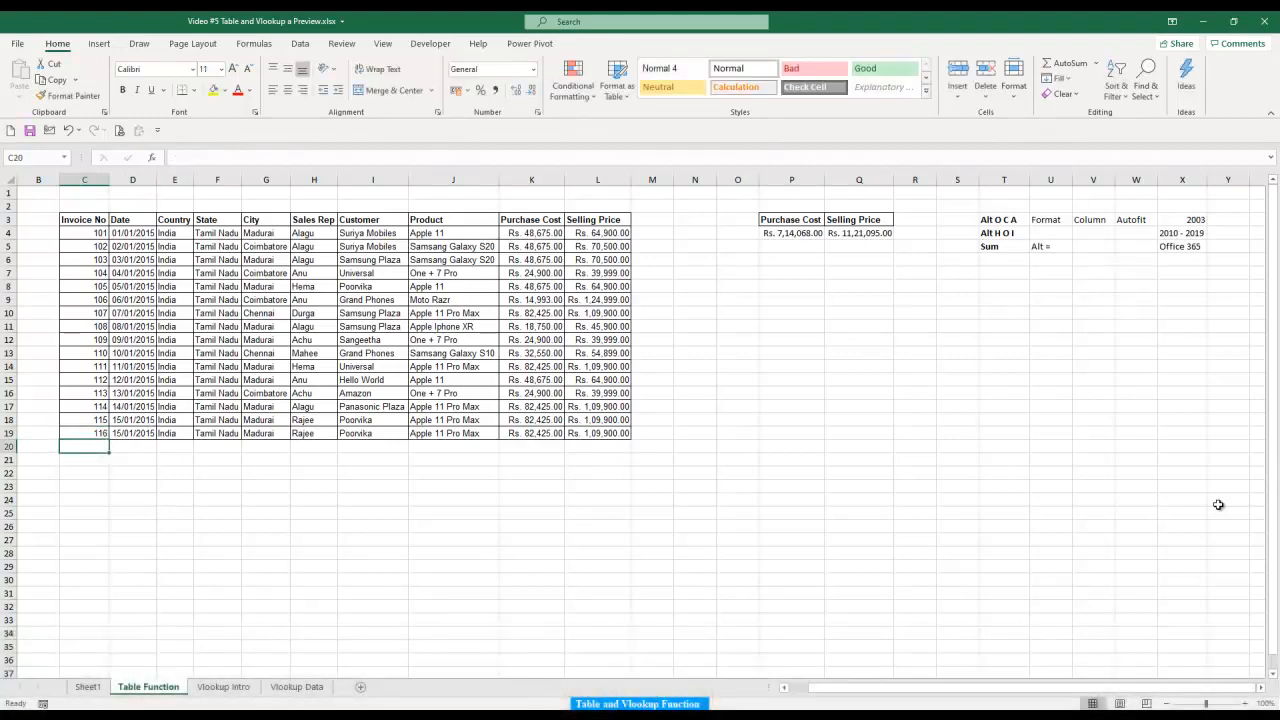
Enter the shortcut note "Shift Ctrl Arrow" in T6 and make it bold.
{"action": "key", "text": "Right"}
{"action": "key", "text": "Right"}
{"action": "key", "text": "Right"}
{"action": "key", "text": "Right"}
{"action": "key", "text": "Right"}
{"action": "key", "text": "Right"}
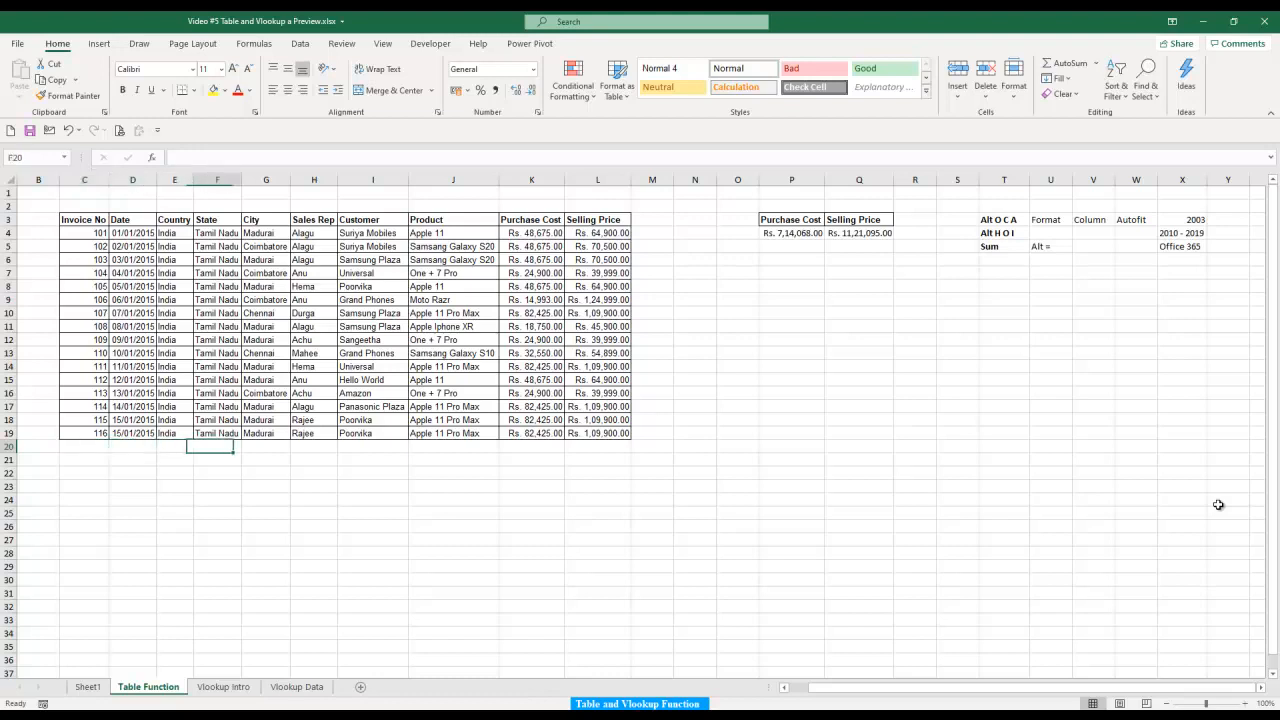
{"action": "key", "text": "Up"}
{"action": "key", "text": "Up"}
{"action": "key", "text": "Escape"}
{"action": "key", "text": "Up"}
{"action": "key", "text": "Up"}
{"action": "key", "text": "Up"}
{"action": "key", "text": "Up"}
{"action": "key", "text": "Up"}
{"action": "key", "text": "Up"}
{"action": "key", "text": "Up"}
{"action": "key", "text": "Up"}
{"action": "key", "text": "Up"}
{"action": "key", "text": "Up"}
{"action": "key", "text": "Up"}
{"action": "key", "text": "Right"}
{"action": "key", "text": "Right"}
{"action": "key", "text": "Right"}
{"action": "key", "text": "Right"}
{"action": "key", "text": "Right"}
{"action": "key", "text": "Right"}
{"action": "key", "text": "Right"}
{"action": "key", "text": "Right"}
{"action": "key", "text": "Right"}
{"action": "key", "text": "Right"}
{"action": "key", "text": "Right"}
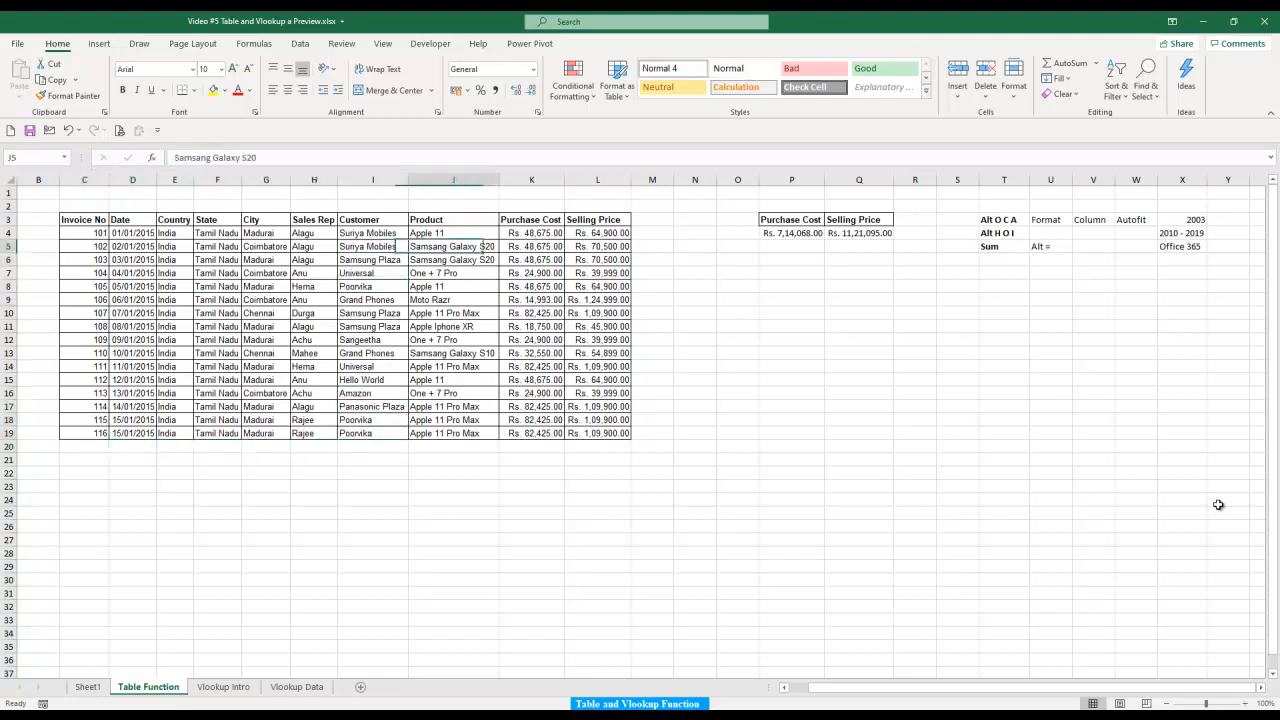
{"action": "key", "text": "Down"}
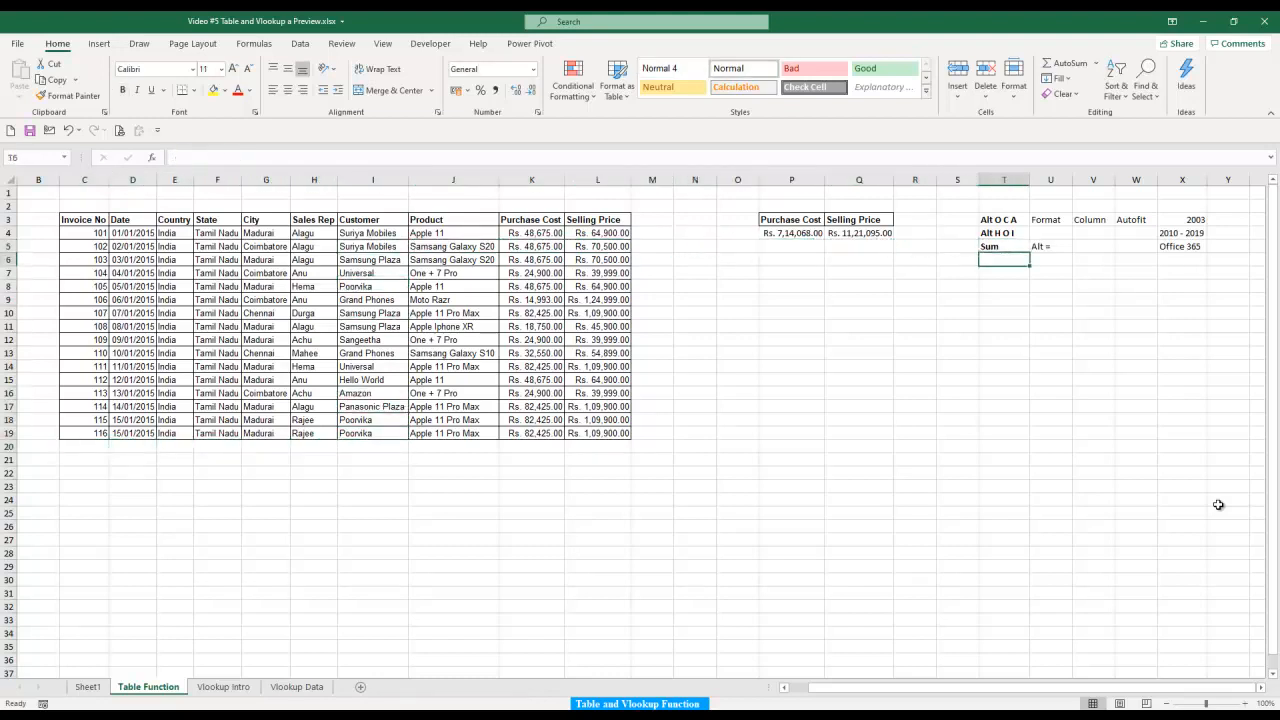
{"action": "type", "text": "Shift Ctrl A"}
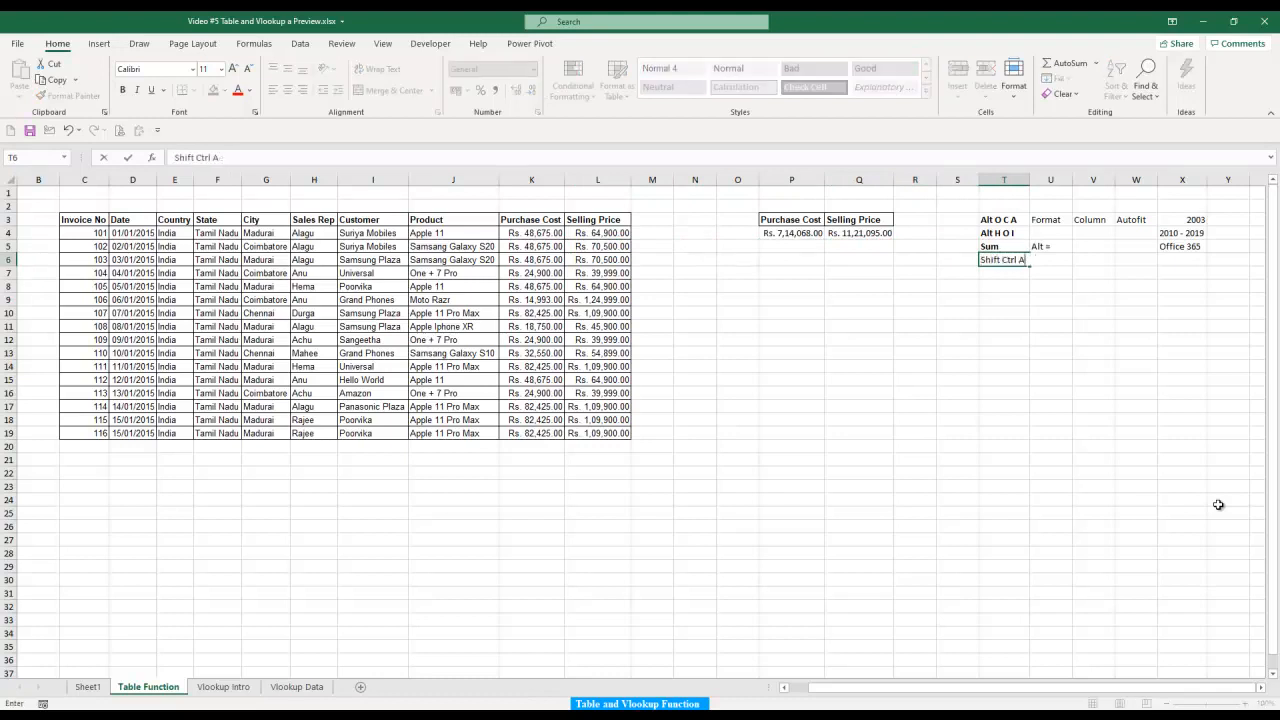
{"action": "type", "text": "rrow"}
{"action": "key", "text": "Return"}
{"action": "key", "text": "Up"}
{"action": "key", "text": "ctrl+b"}
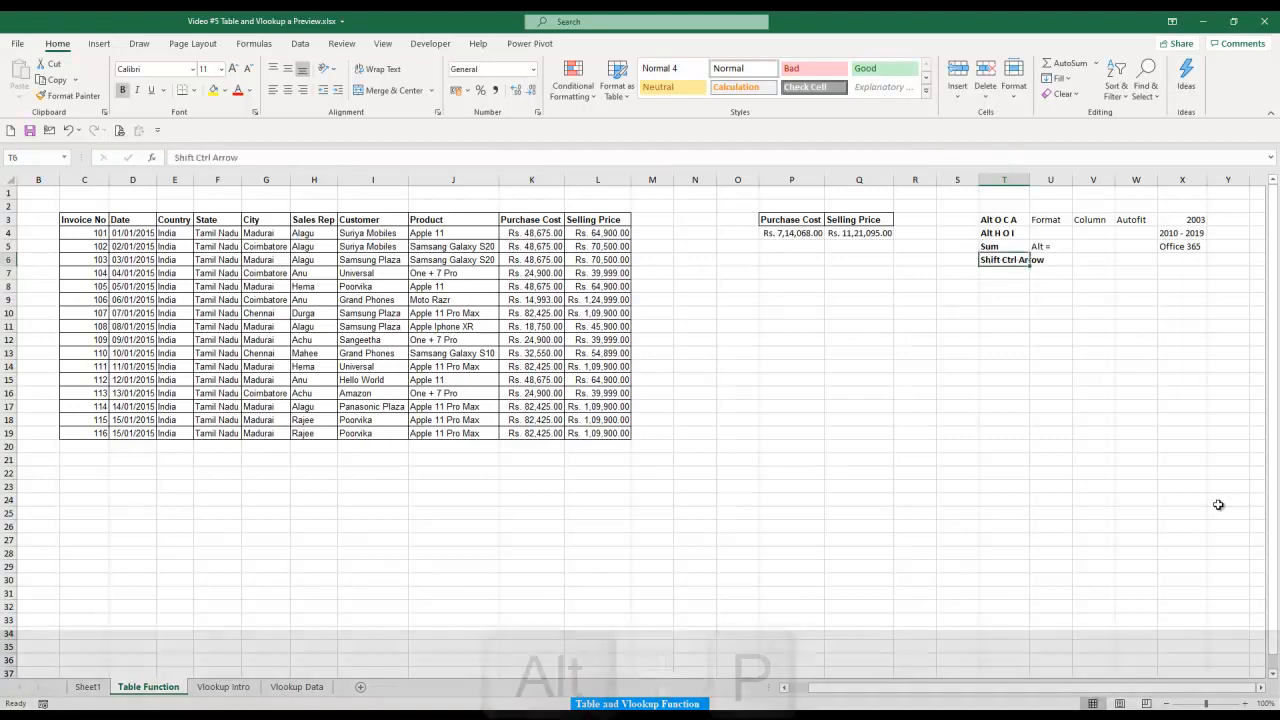
AutoFit column T's width to the "Shift Ctrl Arrow" note in T6.
{"action": "key", "text": "alt+p"}
{"action": "key", "text": "a"}
{"action": "key", "text": "alt"}
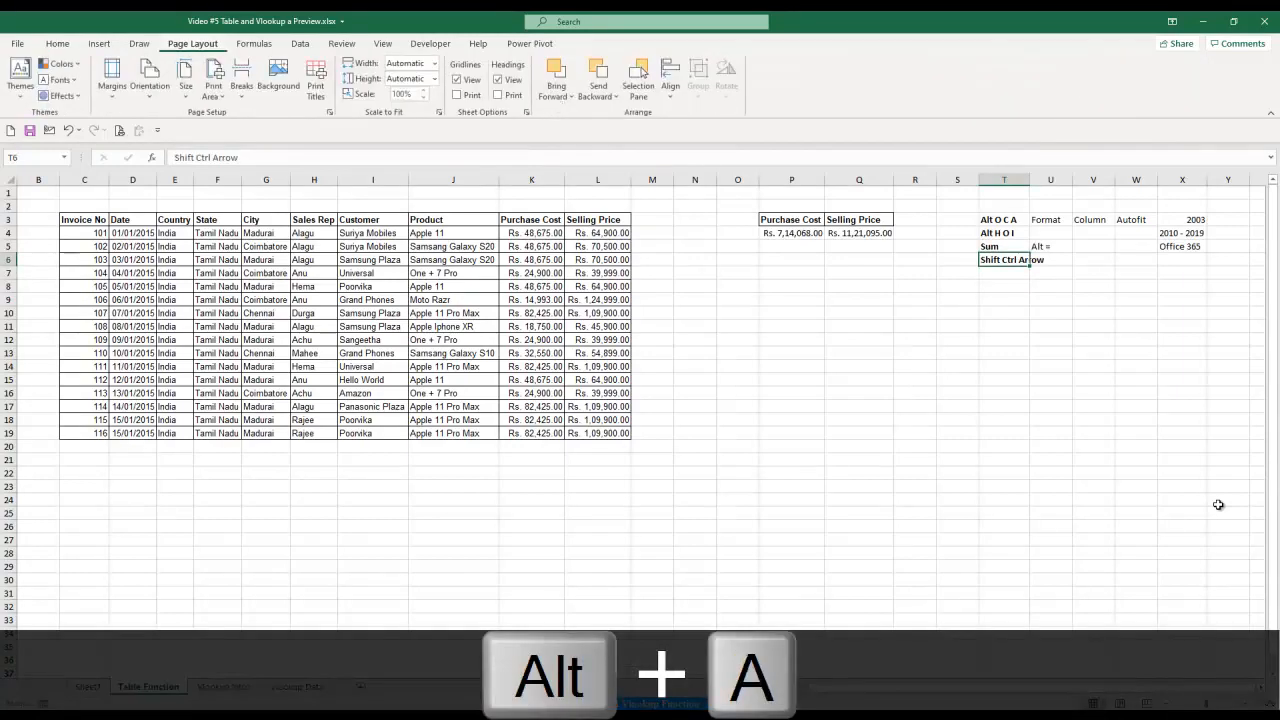
{"action": "key", "text": "alt+p"}
{"action": "key", "text": "alt"}
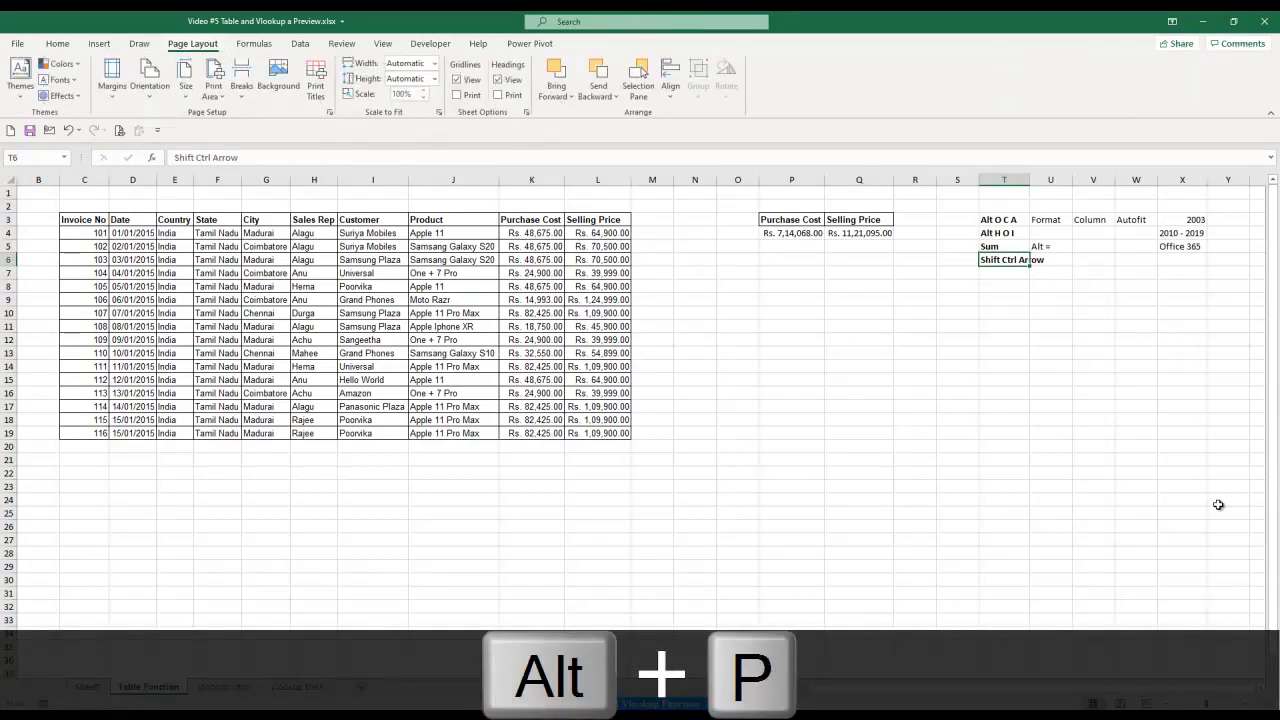
{"action": "key", "text": "alt+o"}
{"action": "key", "text": "c"}
{"action": "key", "text": "a"}
Enter the description "Select the Entire Row" in U6.
{"action": "key", "text": "Right"}
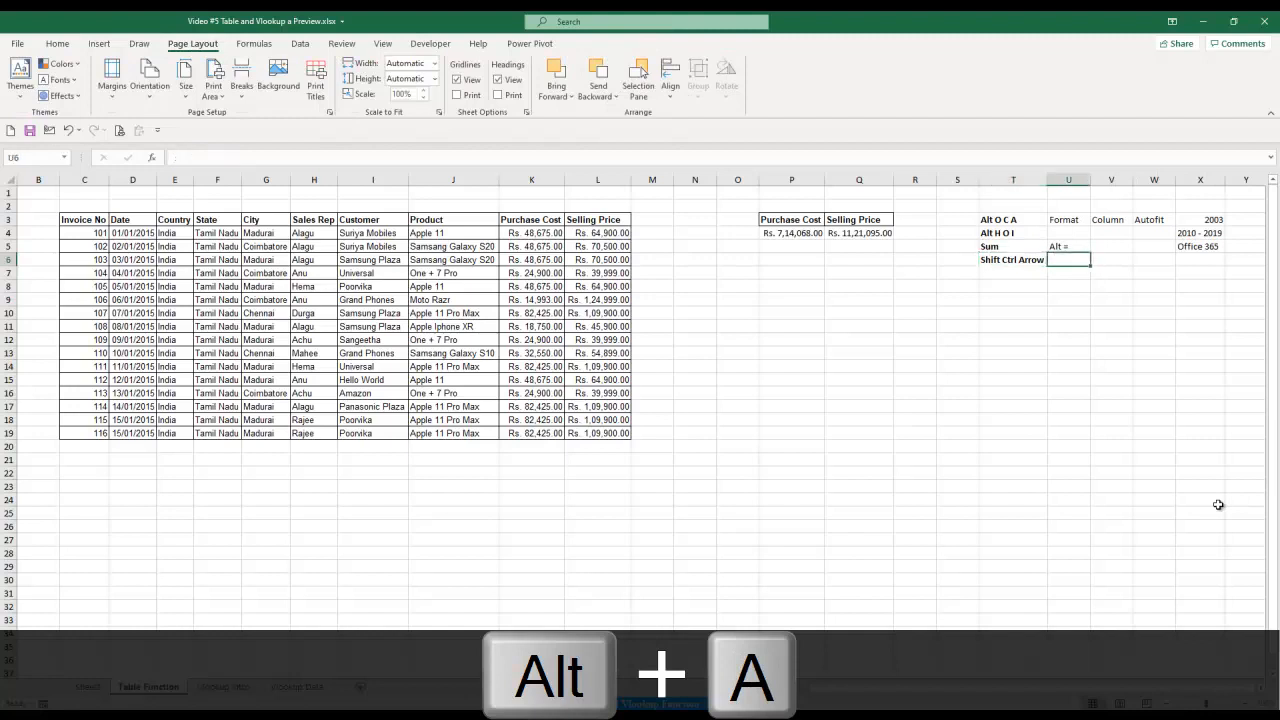
{"action": "type", "text": "Select"}
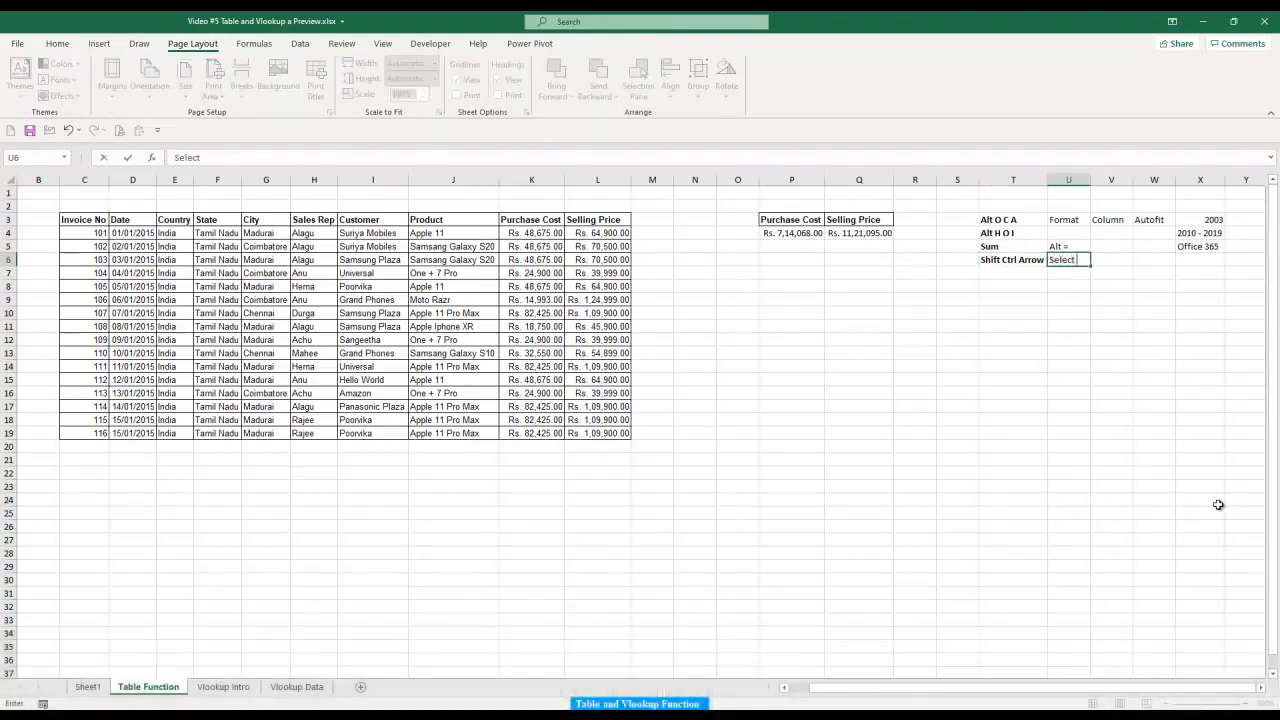
{"action": "type", "text": " the Entire Row"}
{"action": "key", "text": "Return"}
{"action": "key", "text": "Up"}
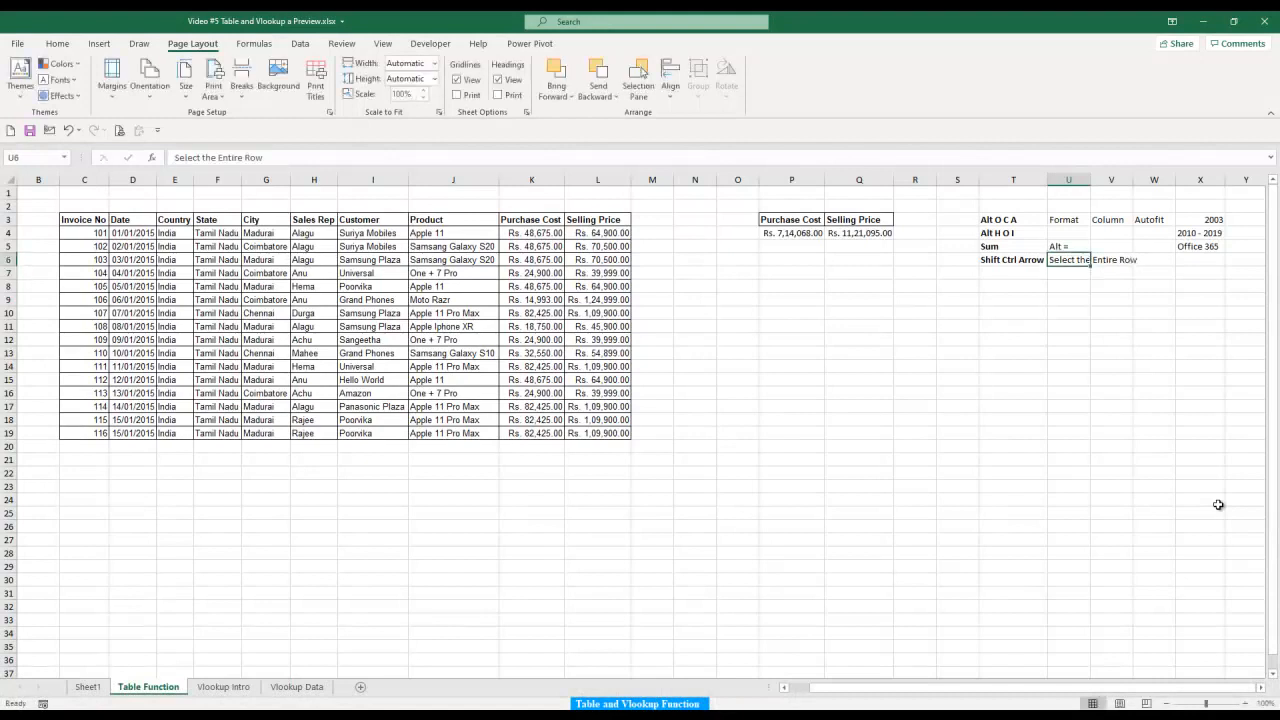
Enter the shortcut note "Ctrl D" in T7 and the description "Columnar (Population of Data" in U7.
{"action": "key", "text": "Left"}
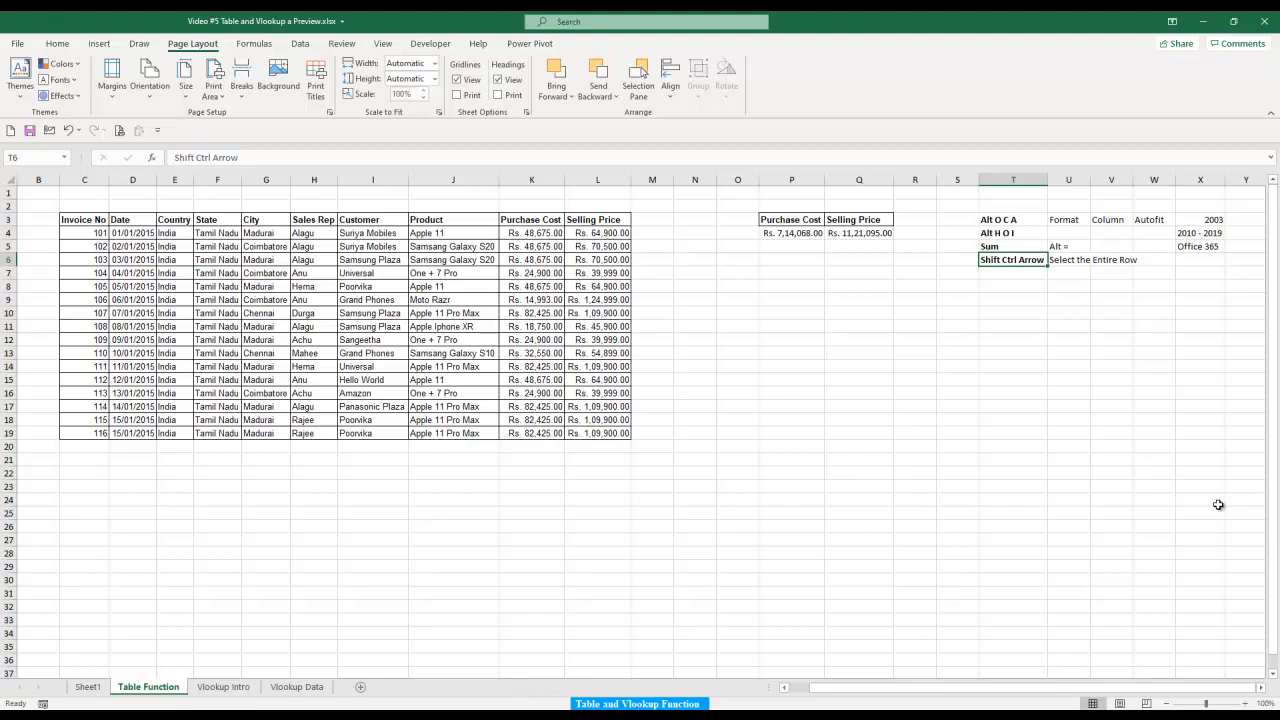
{"action": "key", "text": "Down"}
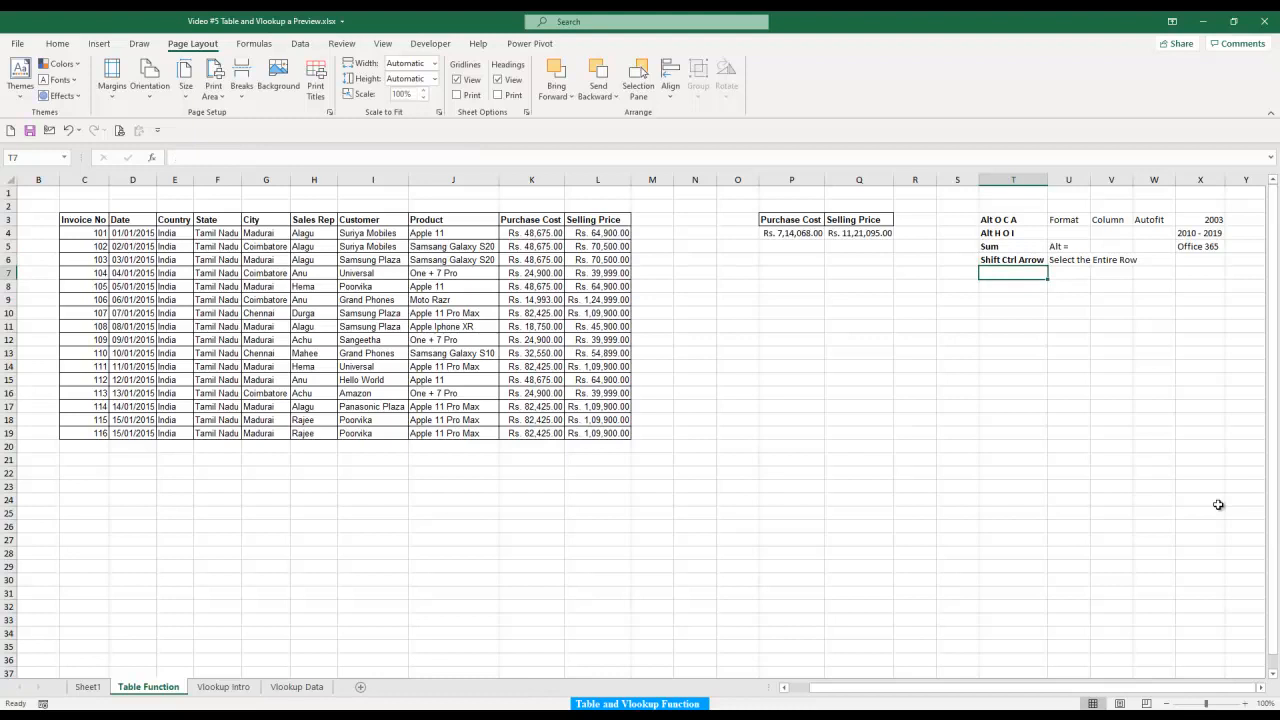
{"action": "type", "text": "Ctrl D"}
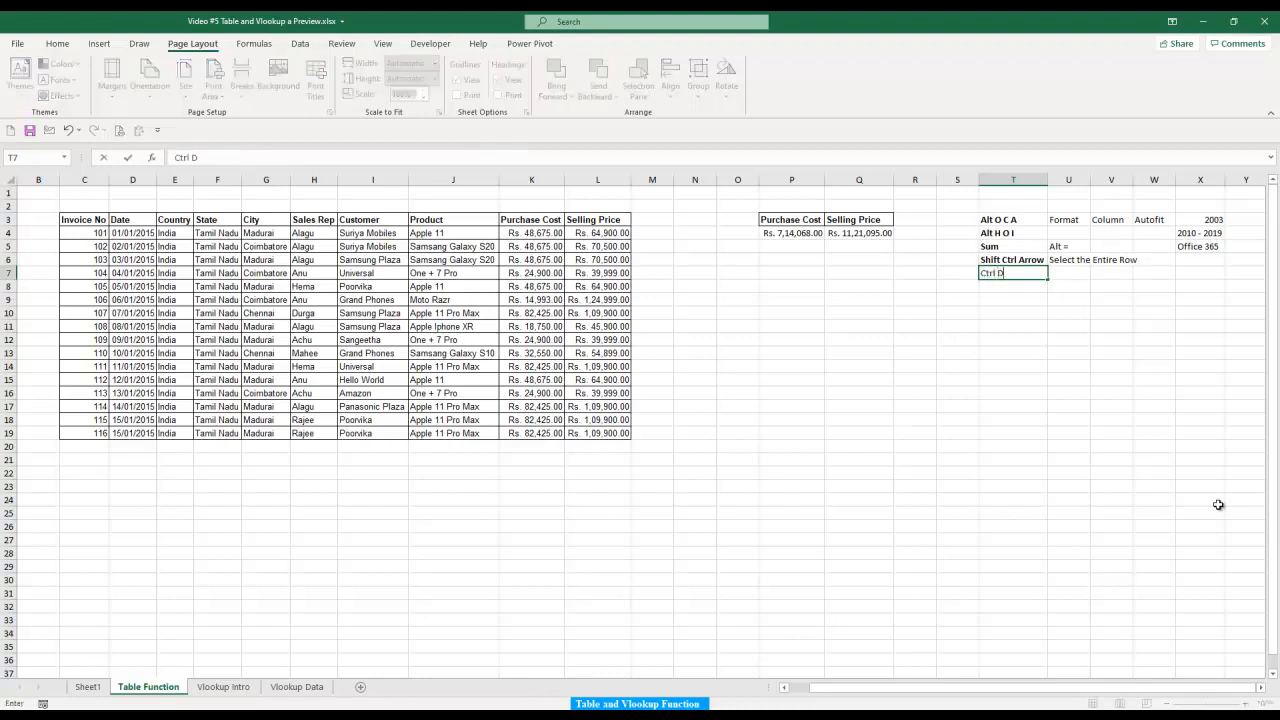
{"action": "key", "text": "Tab"}
{"action": "type", "text": "Colum"}
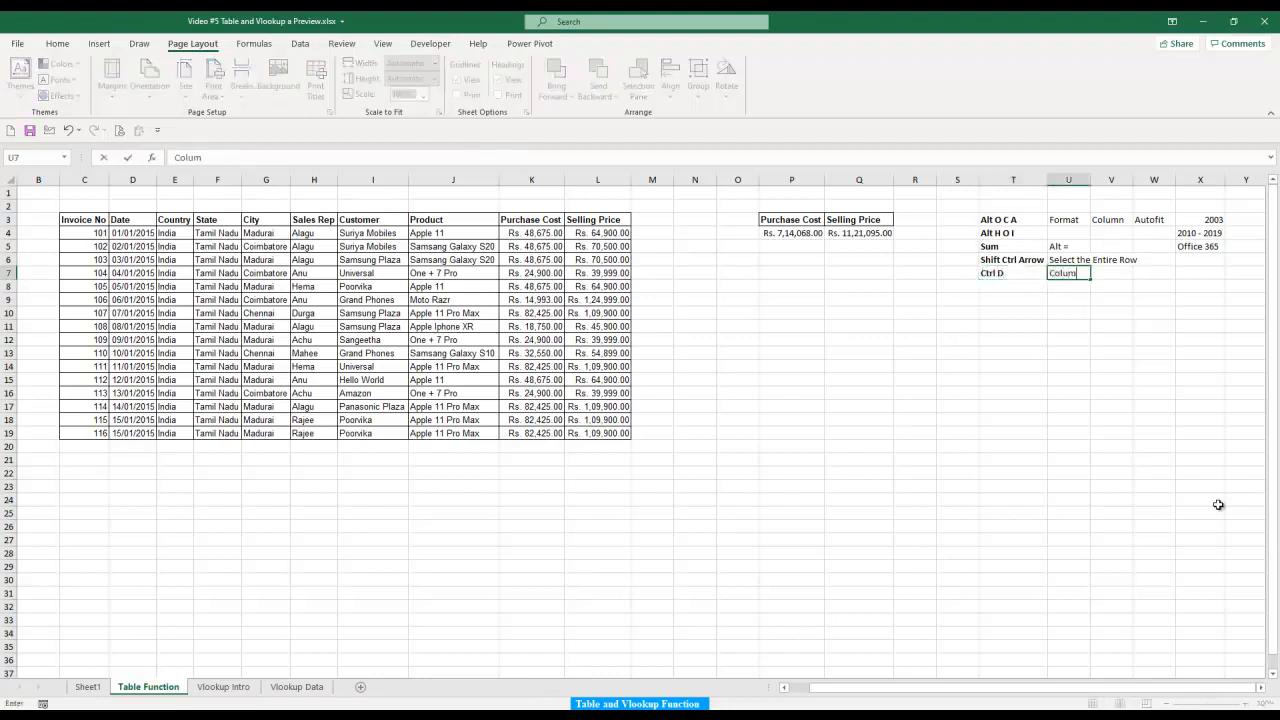
{"action": "type", "text": "nar (Population of Data"}
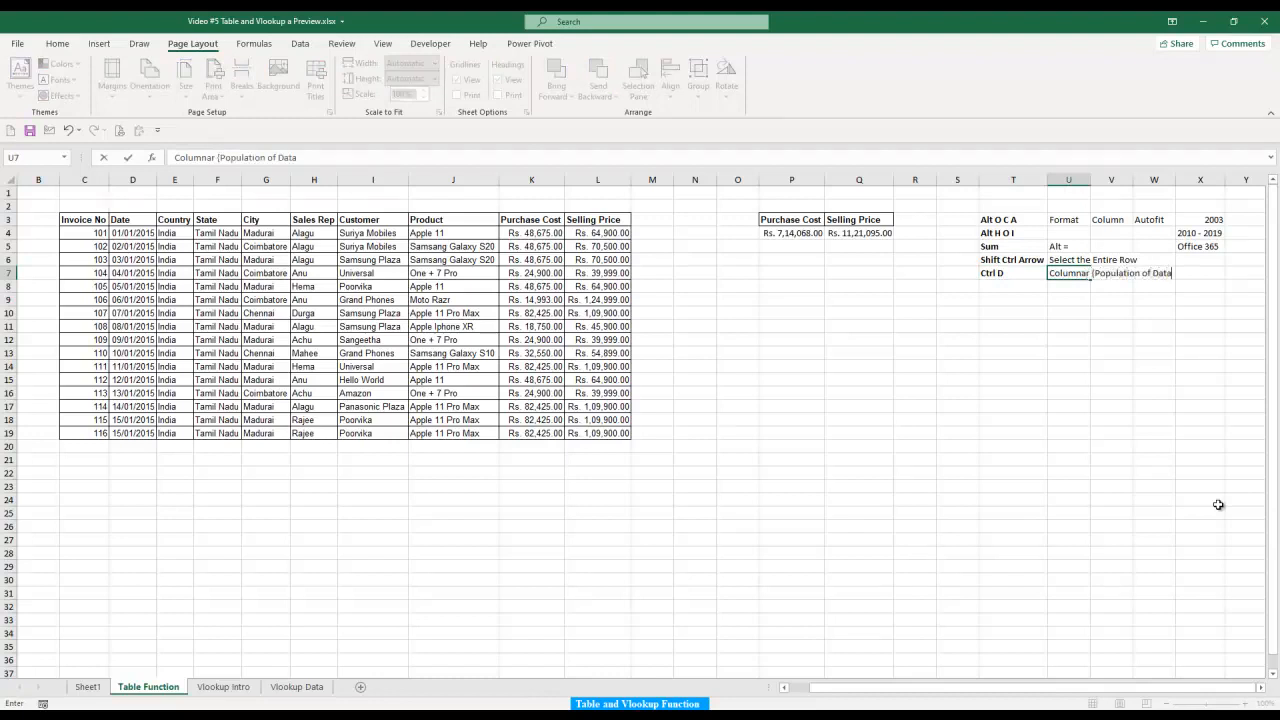
{"action": "key", "text": "Return"}
Remove the stray opening bracket from the U7 description so it reads "Columnar Population of Data".
{"action": "key", "text": "Up"}
{"action": "key", "text": "Right"}
{"action": "key", "text": "F2"}
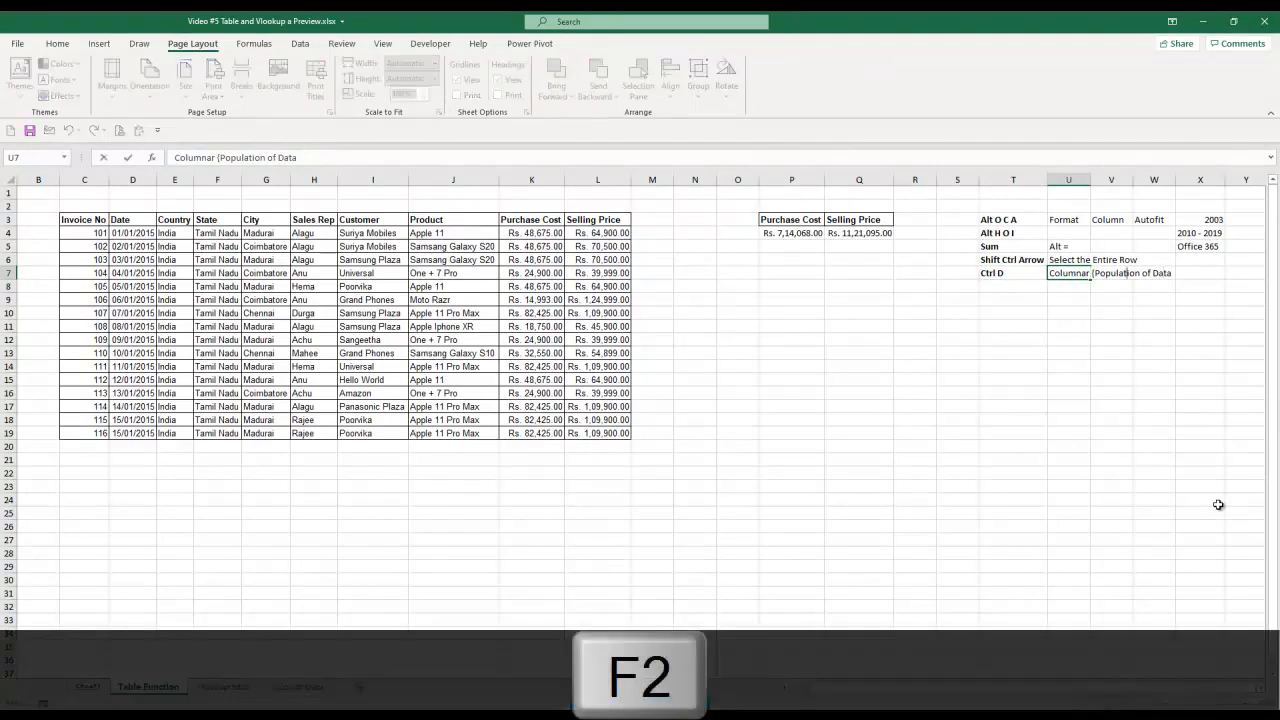
{"action": "key", "text": "Delete"}
{"action": "key", "text": "Return"}
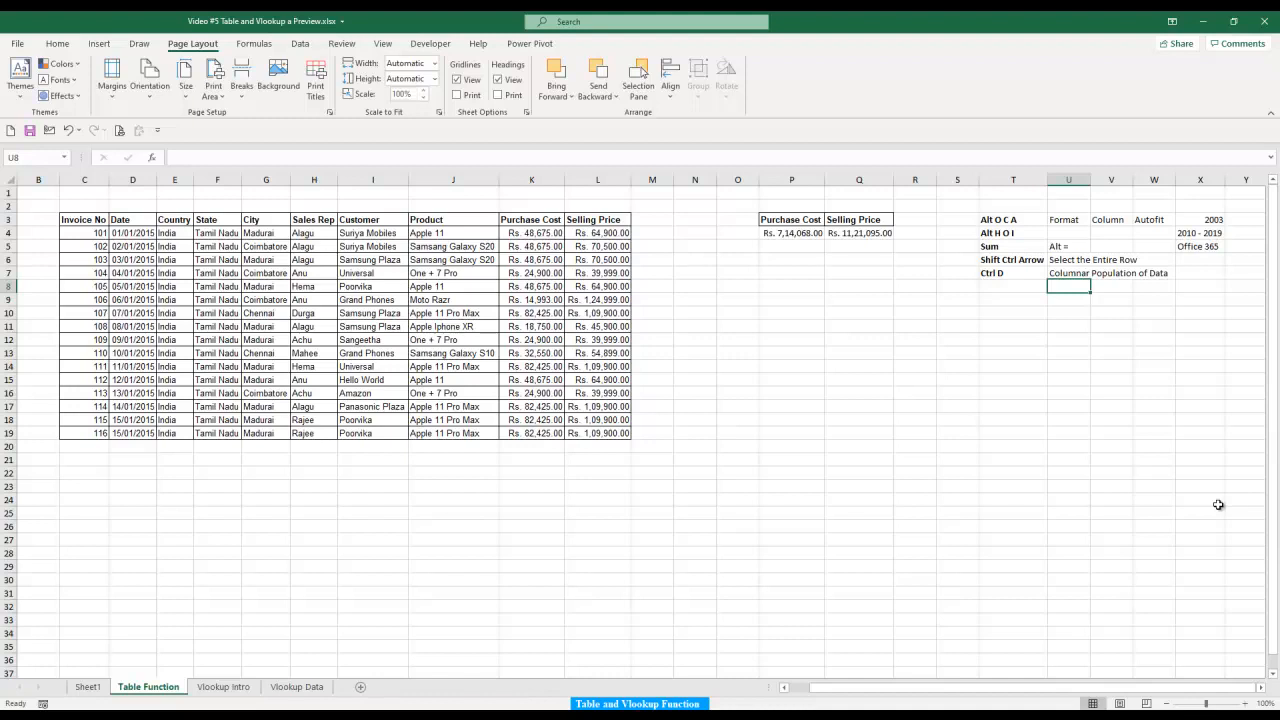
Open the Purchase Cost total formula in P4 to examine which rows its range covers.
{"action": "left_click", "coordinate": [792, 233]}
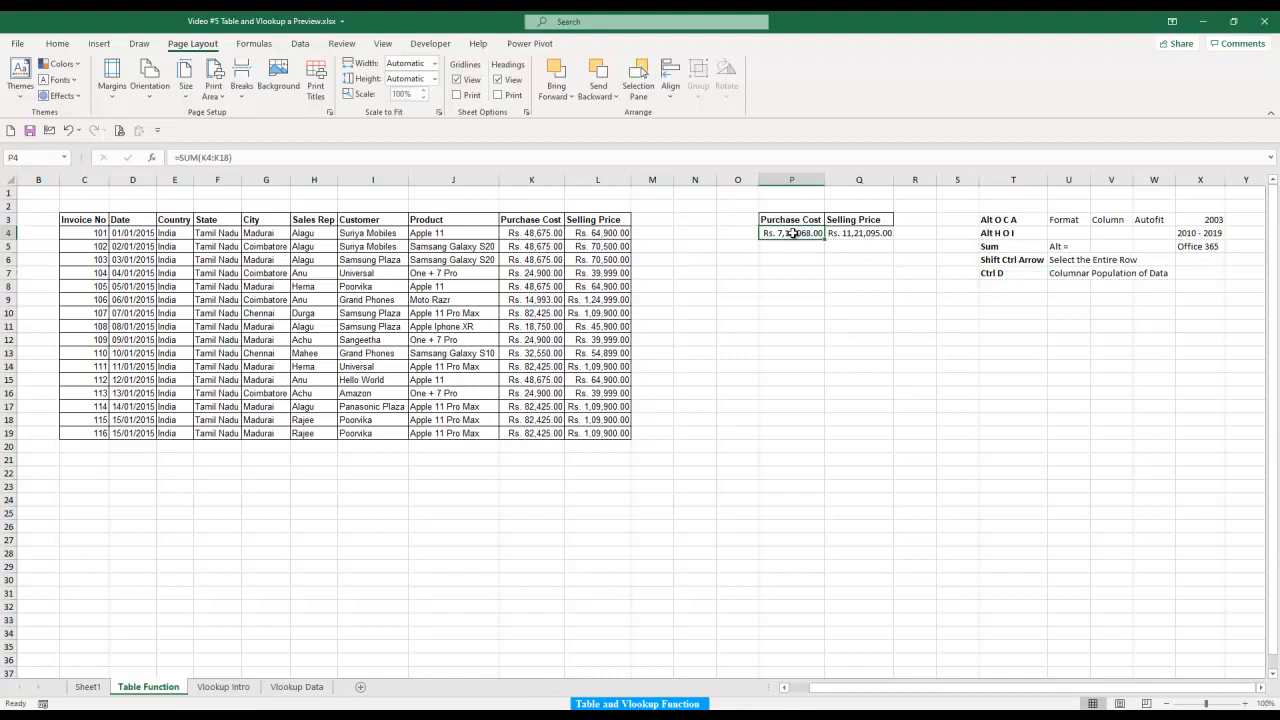
{"action": "key", "text": "F2"}
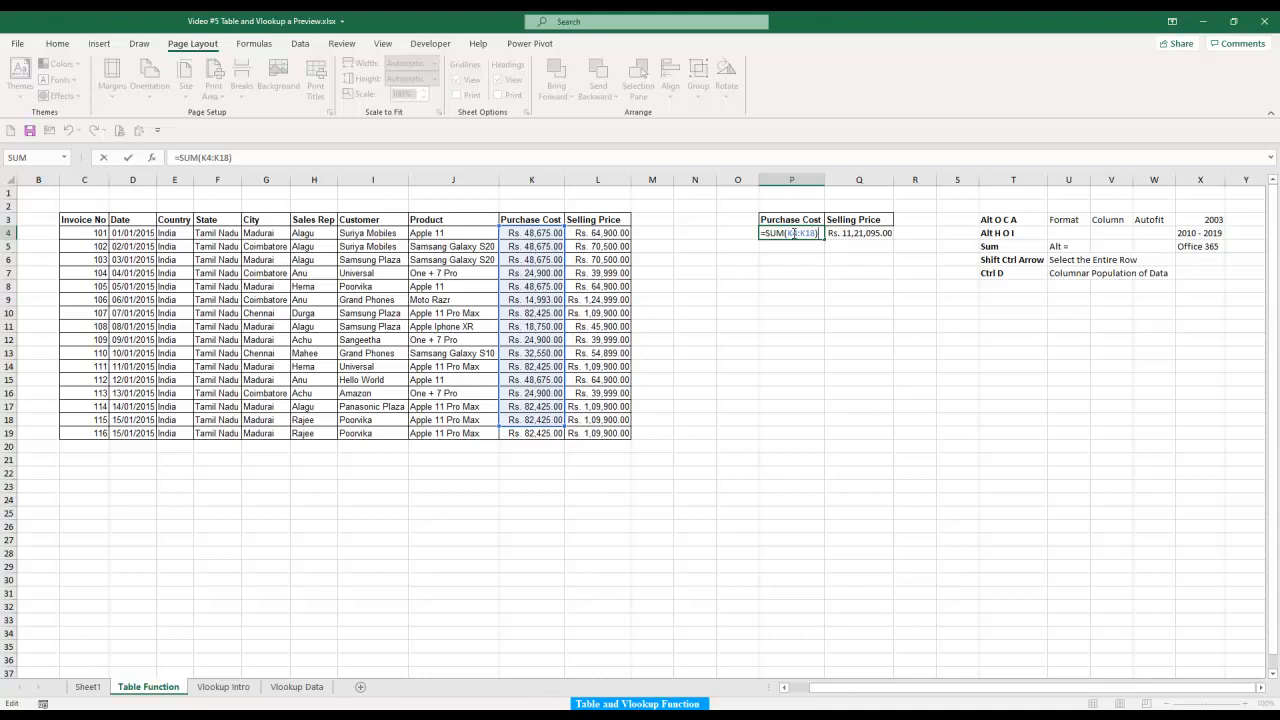
Leave the P4 formula unedited and clear both totals in P4:Q4.
{"action": "key", "text": "ctrl+Return"}
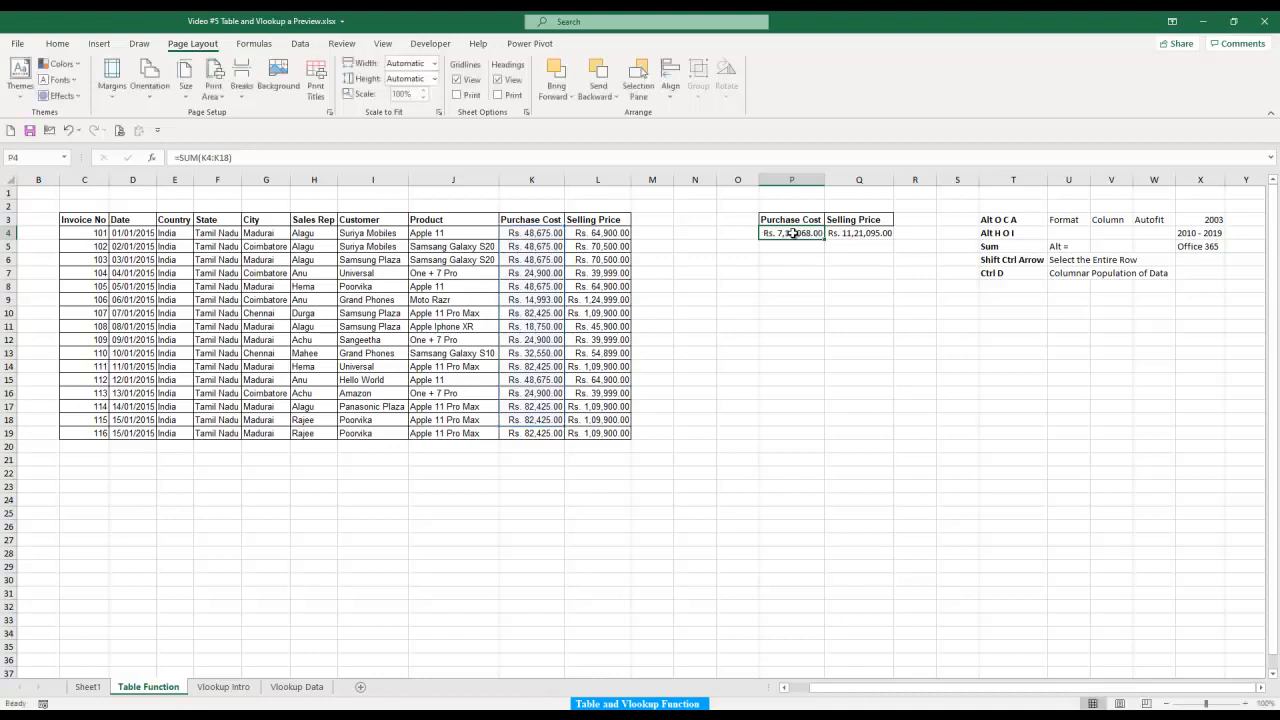
{"action": "key", "text": "shift+Right"}
{"action": "key", "text": "Delete"}
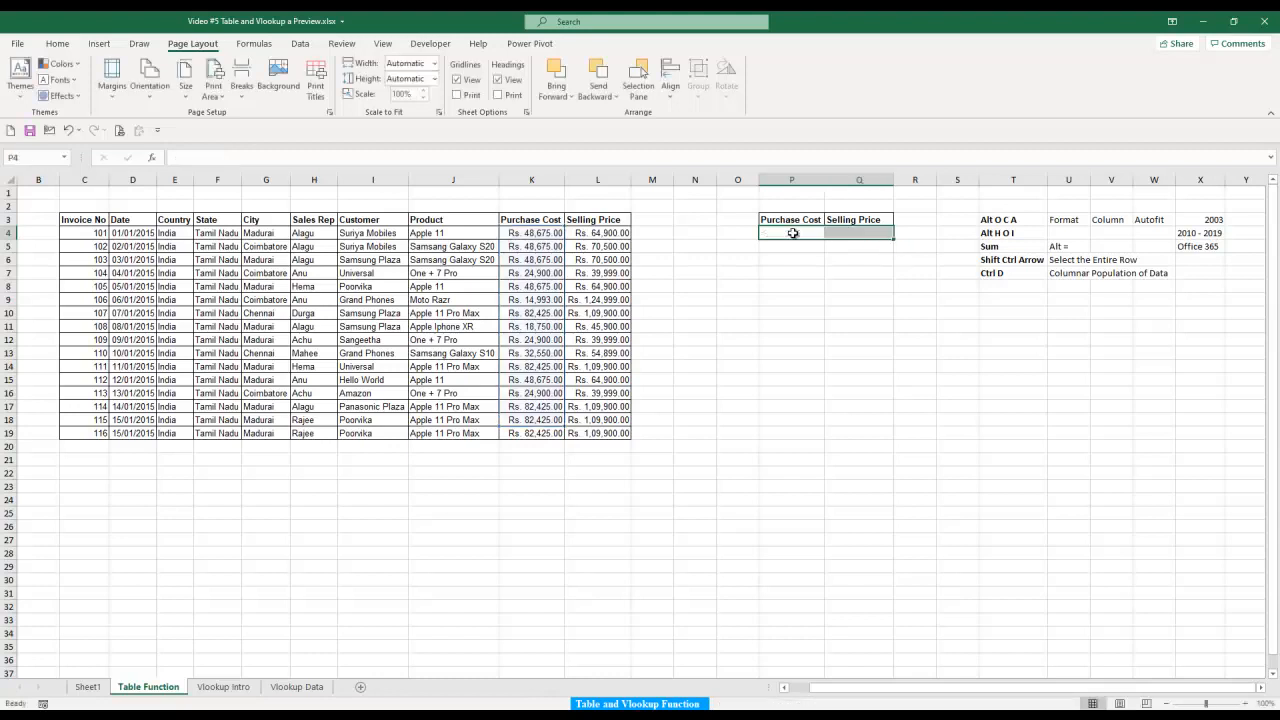
Delete row 19 containing the invoice 116 record and return to the Invoice No header in C3.
{"action": "key", "text": "Left"}
{"action": "key", "text": "Left"}
{"action": "key", "text": "Left"}
{"action": "key", "text": "Left"}
{"action": "key", "text": "Left"}
{"action": "key", "text": "ctrl+Down"}
{"action": "key", "text": "shift+space"}
{"action": "key", "text": "ctrl+minus"}
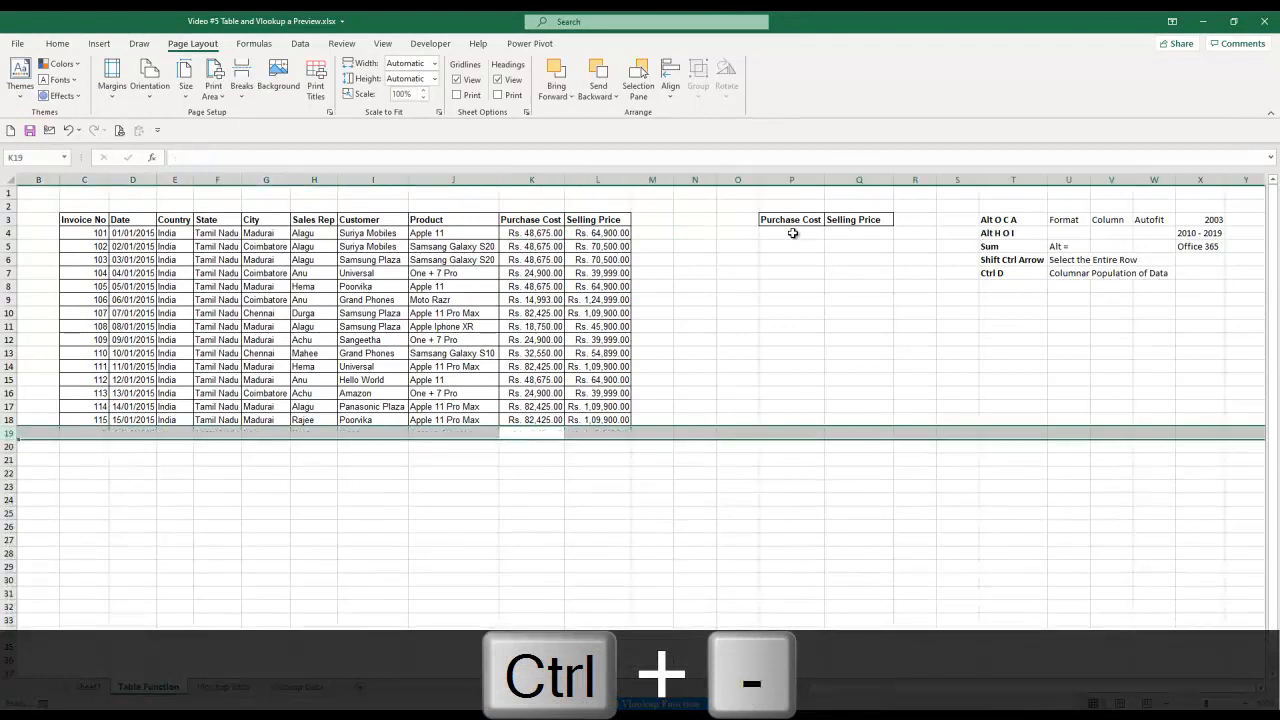
{"action": "key", "text": "ctrl+Up"}
{"action": "key", "text": "ctrl+Up"}
{"action": "key", "text": "ctrl+Left"}
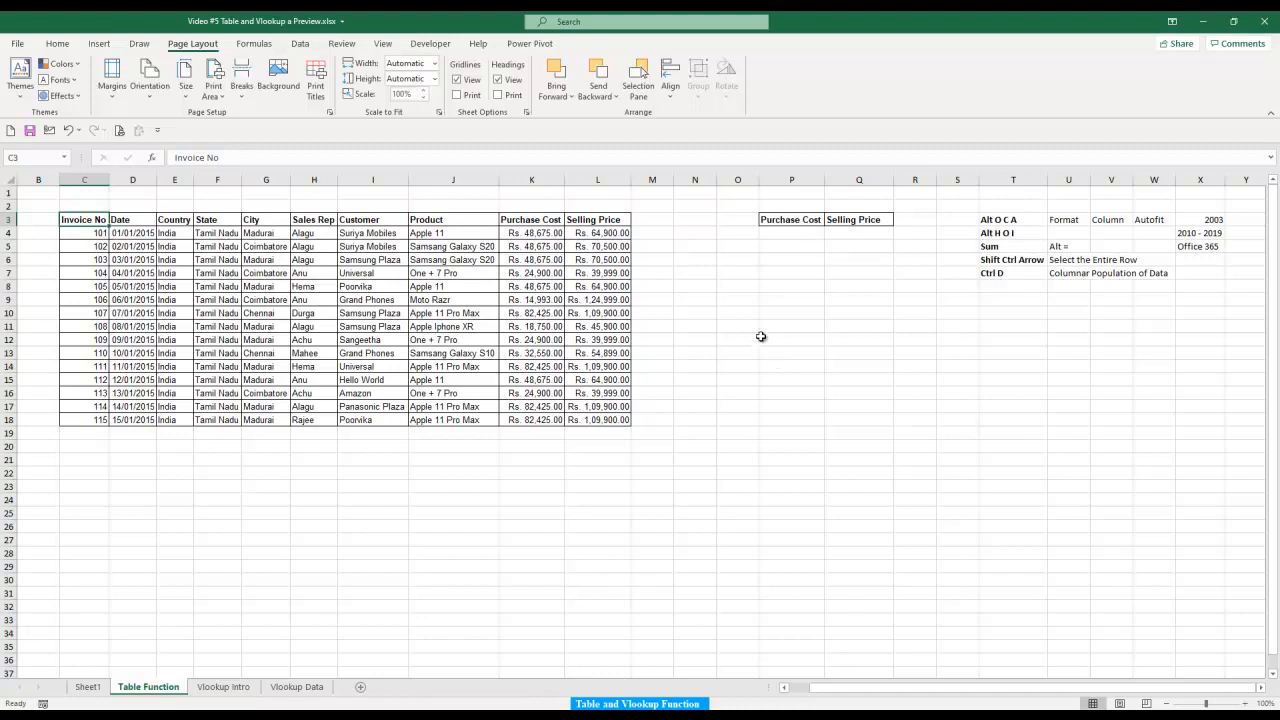
Enter "Ctrl T" in P10 and "Table" in Q10, and make both cells bold.
{"action": "left_click", "coordinate": [991, 313]}
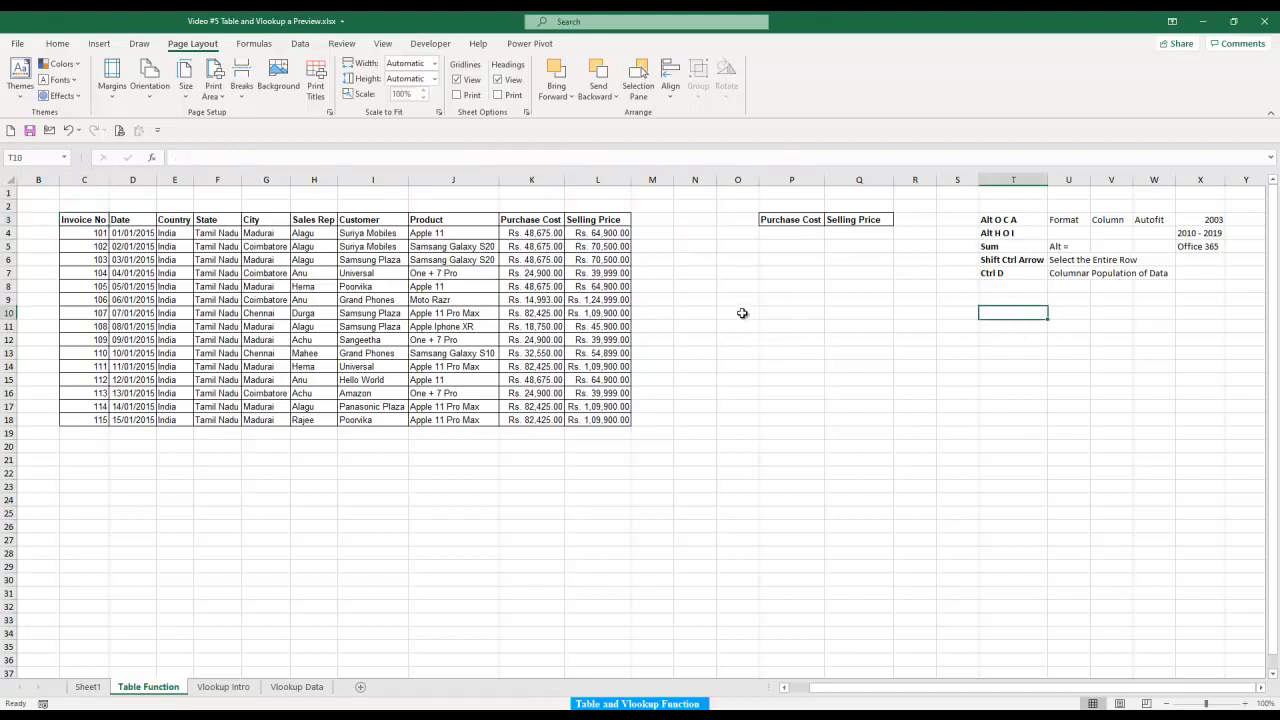
{"action": "left_click", "coordinate": [789, 313]}
{"action": "type", "text": "Ctrl T"}
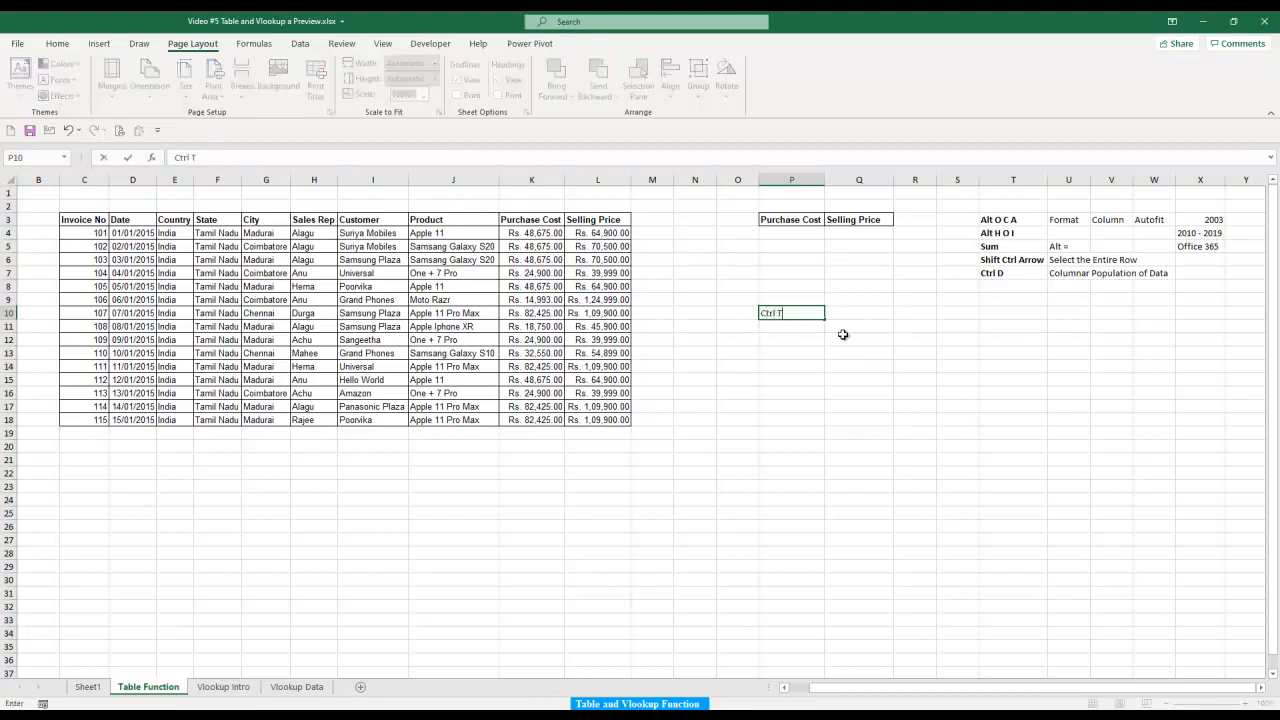
{"action": "key", "text": "Tab"}
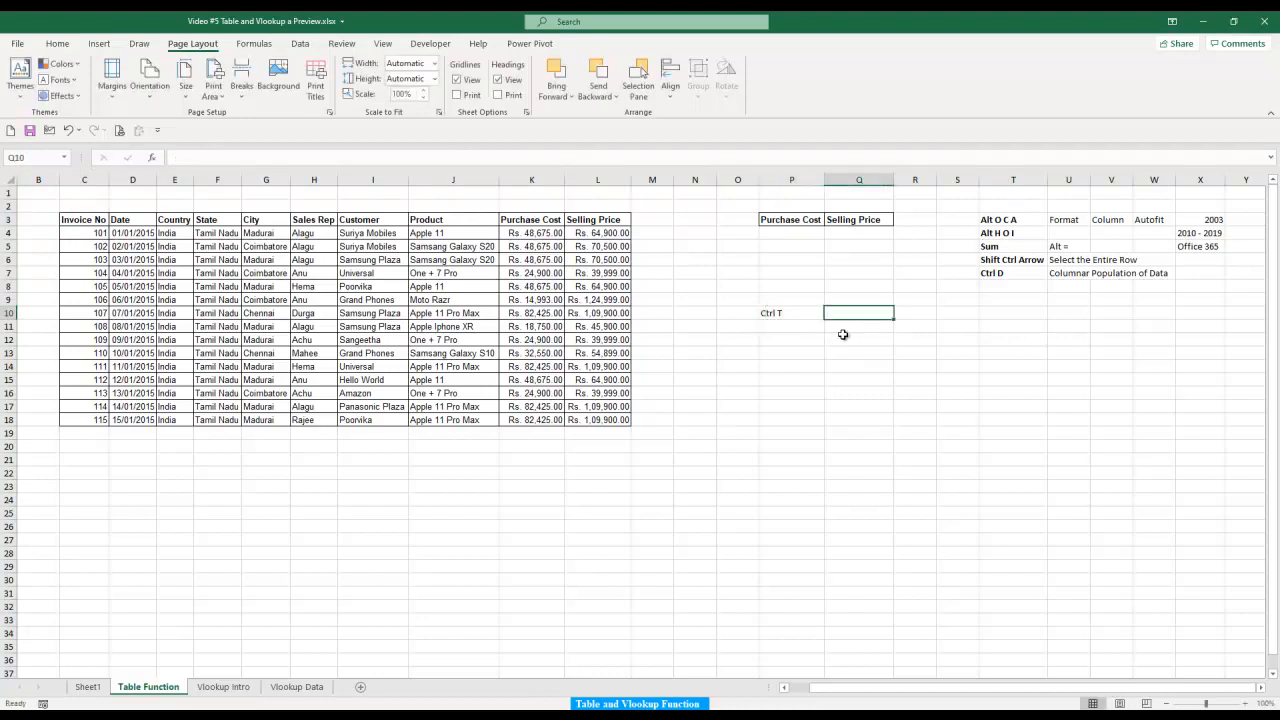
{"action": "type", "text": "Table"}
{"action": "key", "text": "Return"}
{"action": "key", "text": "Up"}
{"action": "key", "text": "shift+Right"}
{"action": "key", "text": "ctrl+b"}
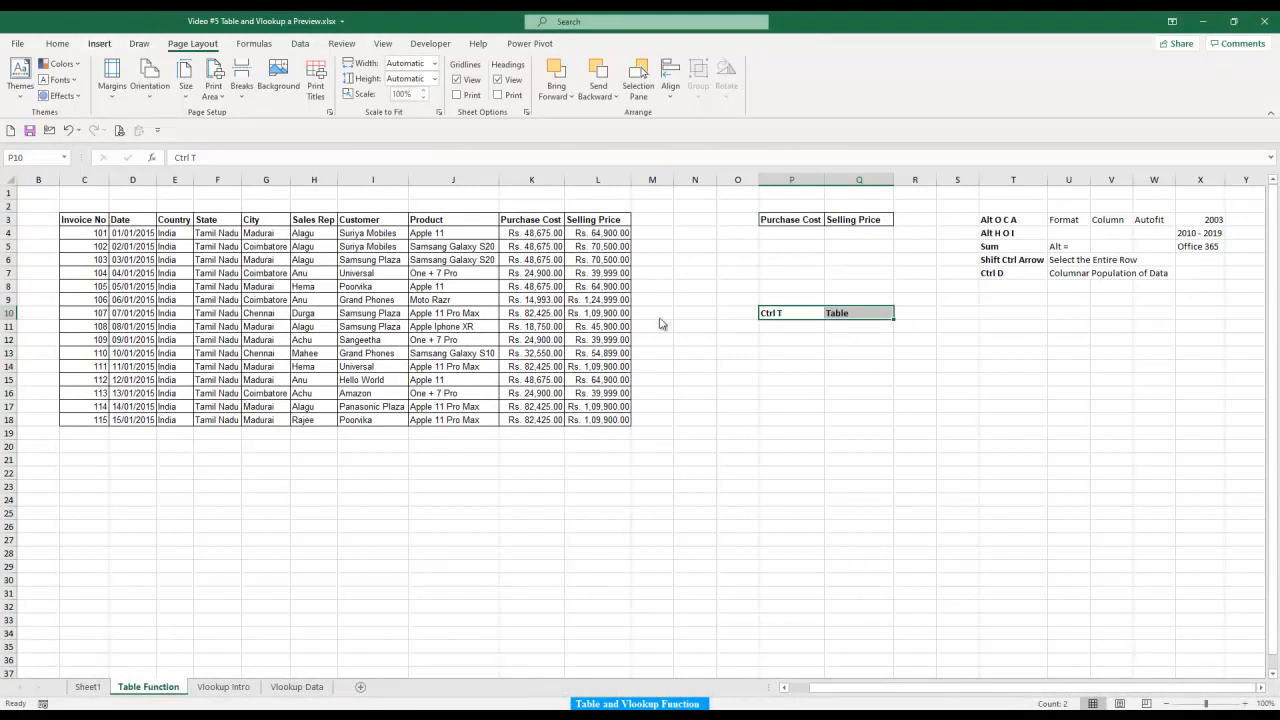
Convert the invoice data in C3:L18 into a table with headers, and undo the conversion.
{"action": "key", "text": "alt+n"}
{"action": "left_click", "coordinate": [590, 220]}
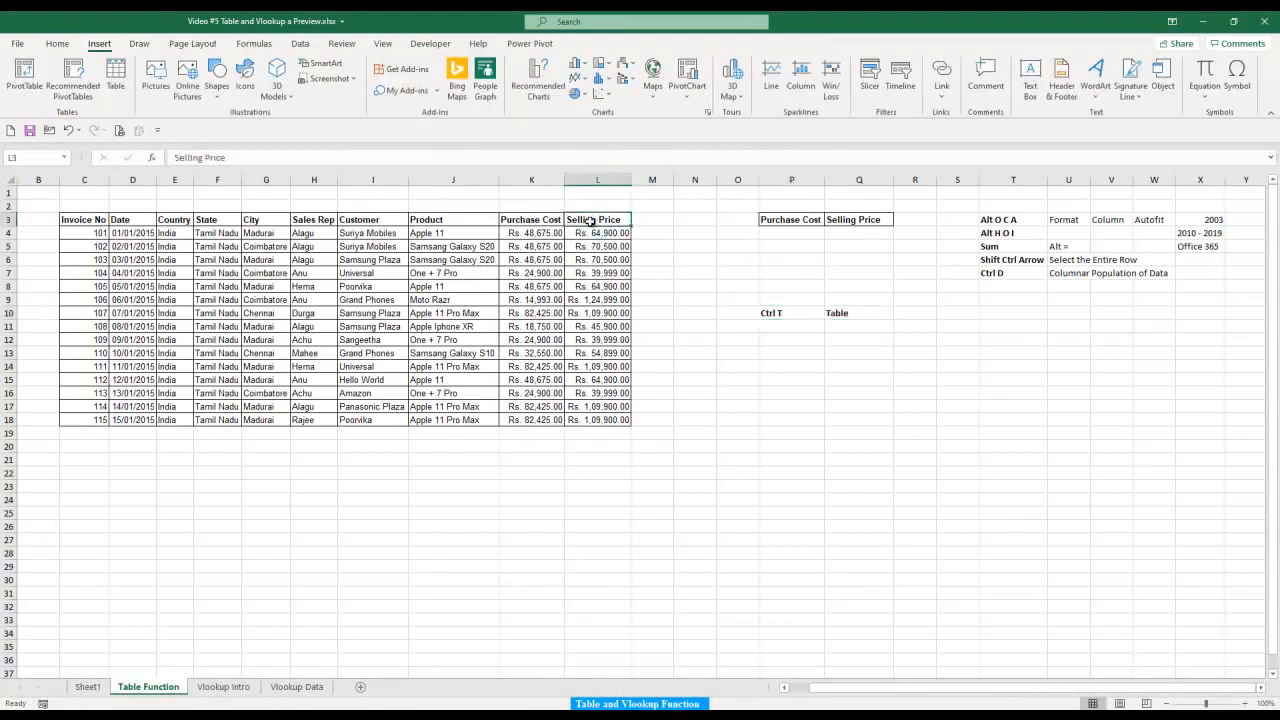
{"action": "left_click", "coordinate": [116, 80]}
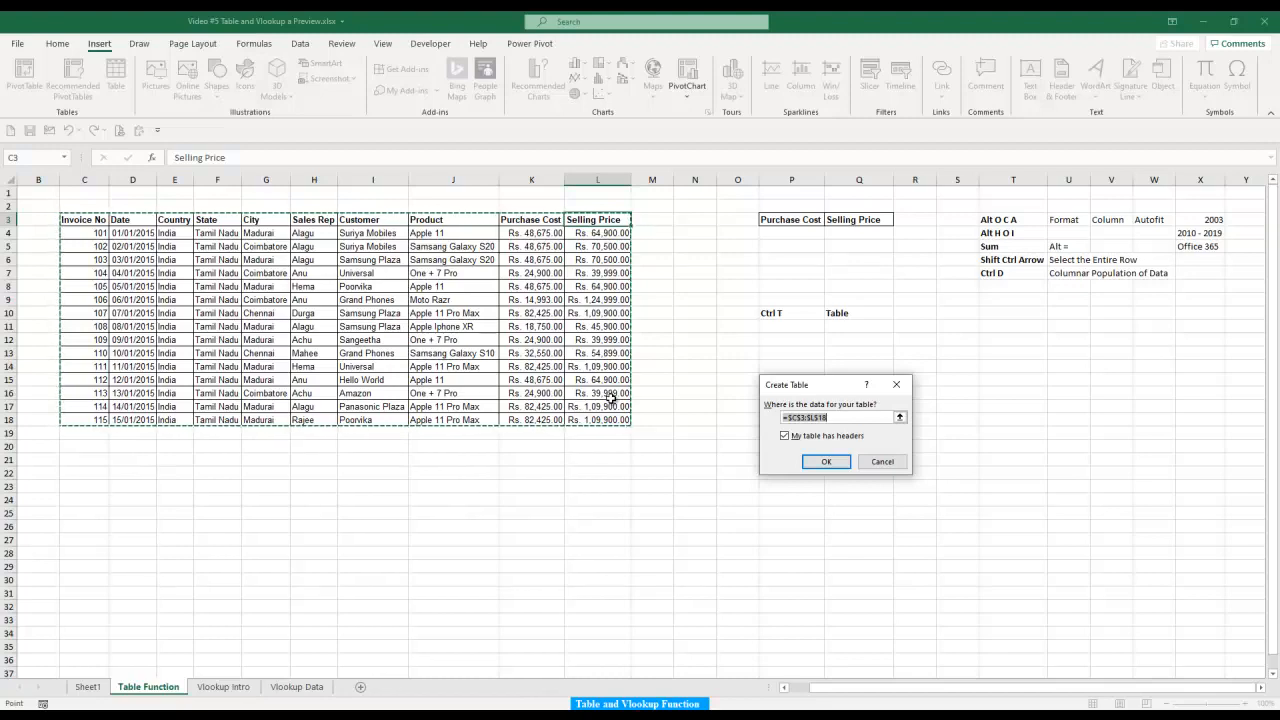
{"action": "left_click", "coordinate": [826, 461]}
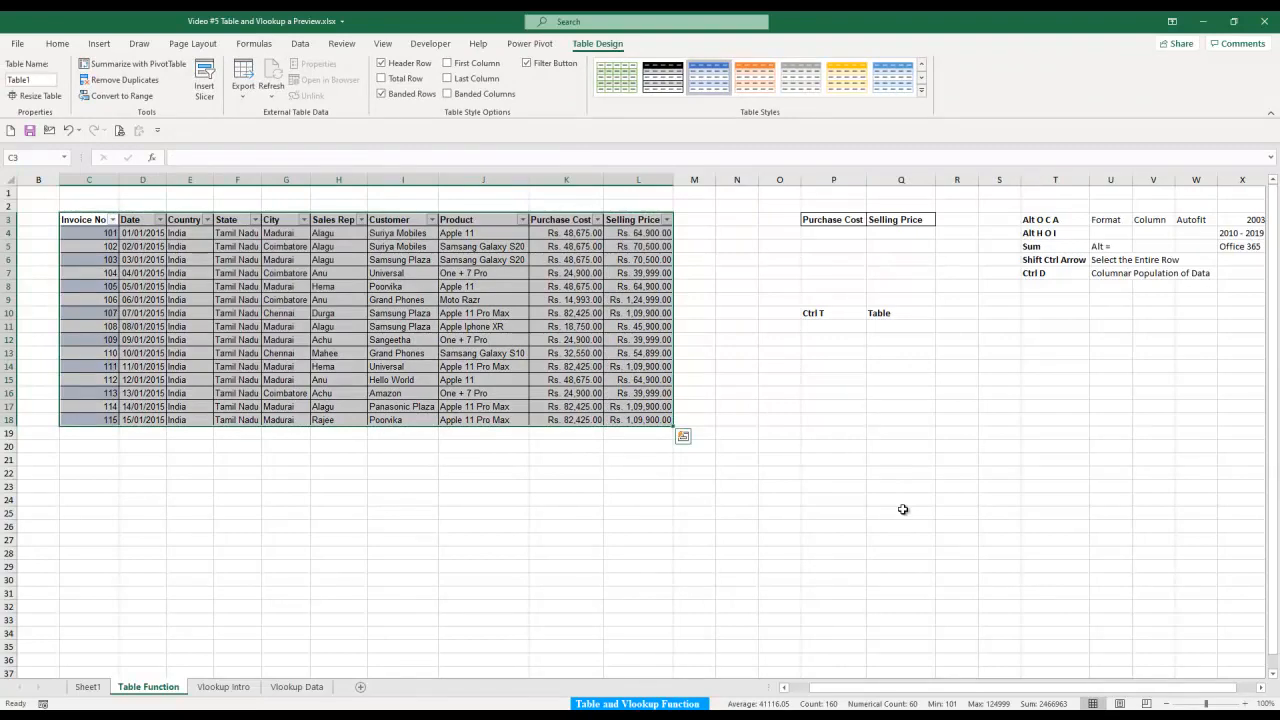
{"action": "key", "text": "ctrl+z"}
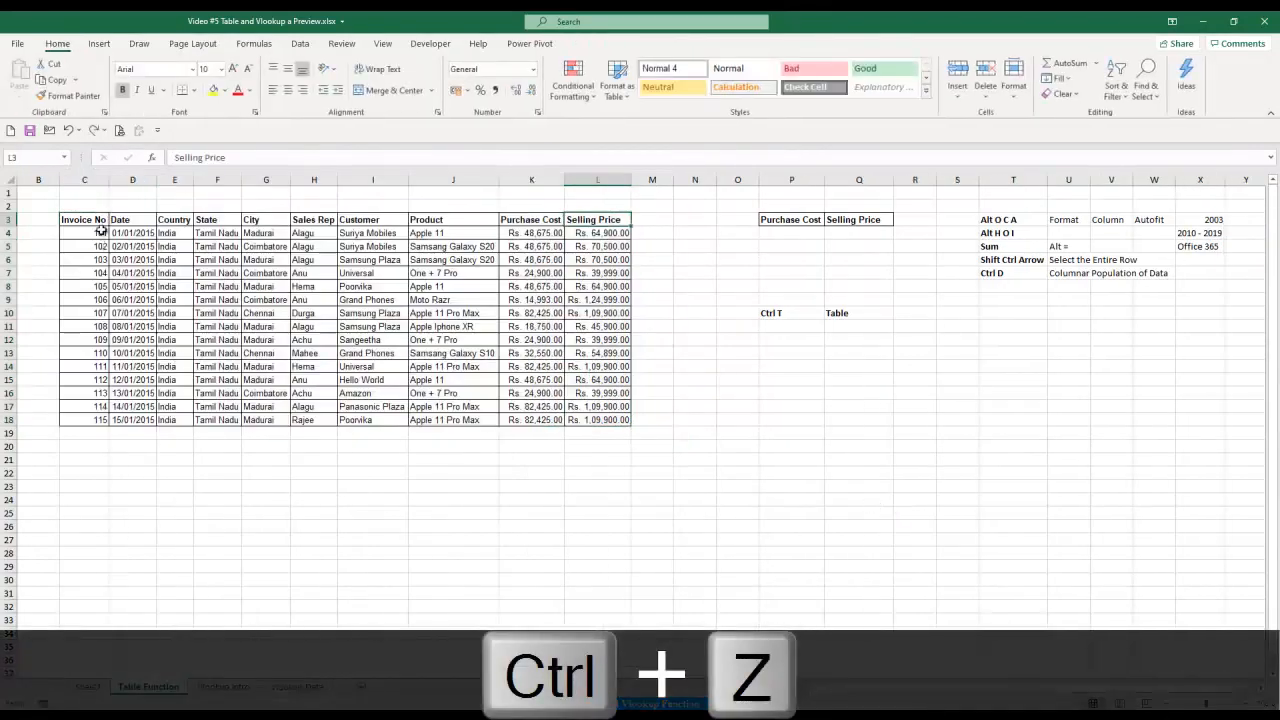
Select the full invoice range C3:L18, convert it into a table with headers, and give it the black light table style.
{"action": "left_click_drag", "start_coordinate": [90, 218], "coordinate": [225, 248]}
{"action": "left_click_drag", "start_coordinate": [100, 222], "coordinate": [590, 424]}
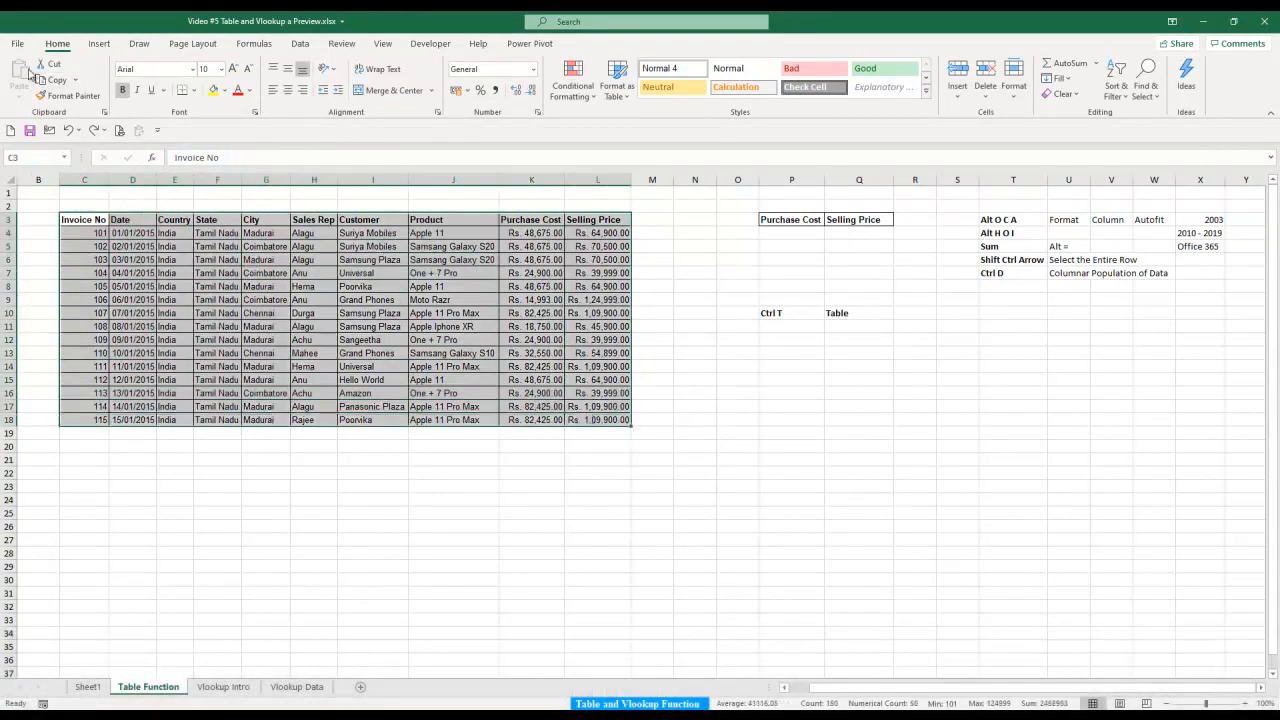
{"action": "left_click", "coordinate": [99, 44]}
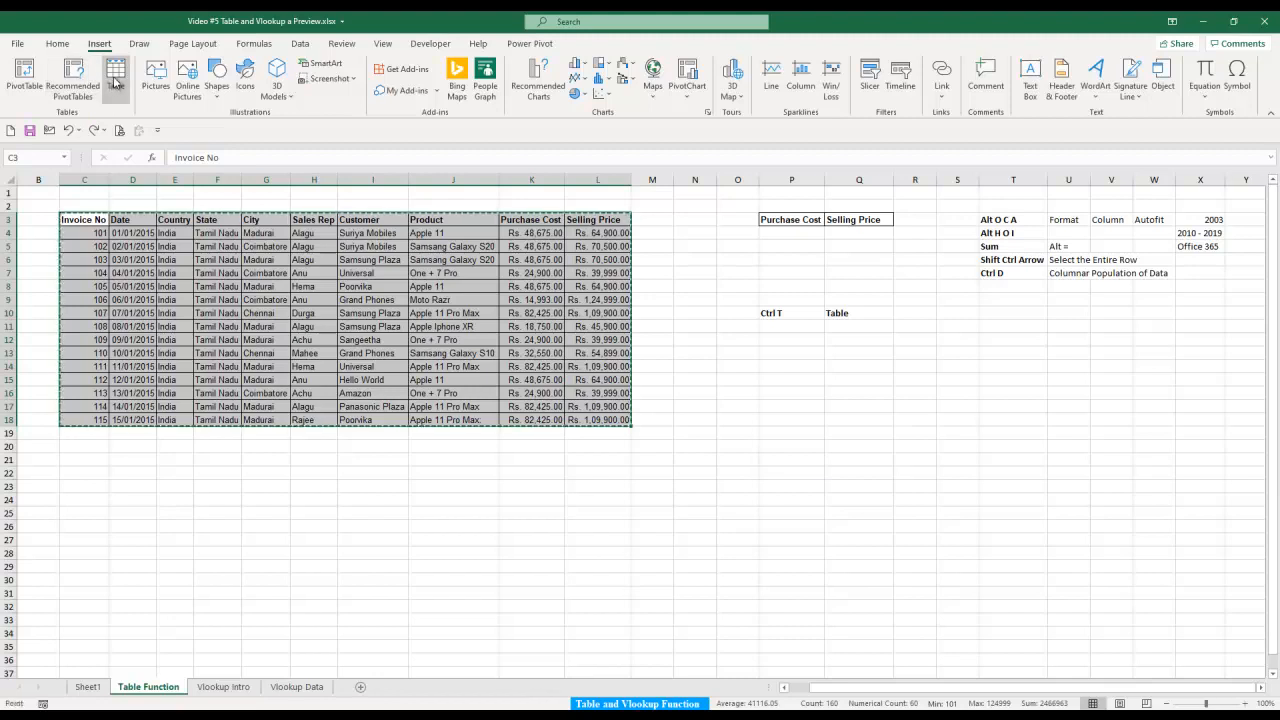
{"action": "left_click", "coordinate": [115, 78]}
{"action": "left_click", "coordinate": [828, 462]}
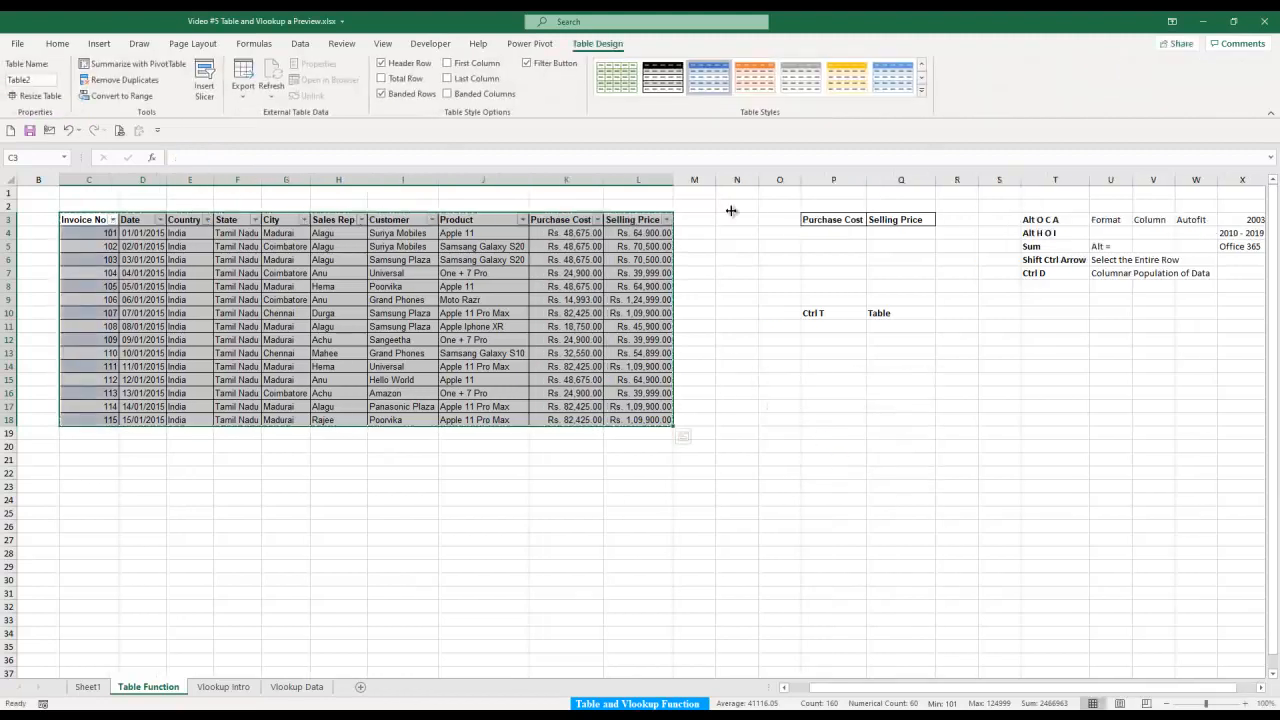
{"action": "left_click", "coordinate": [660, 88]}
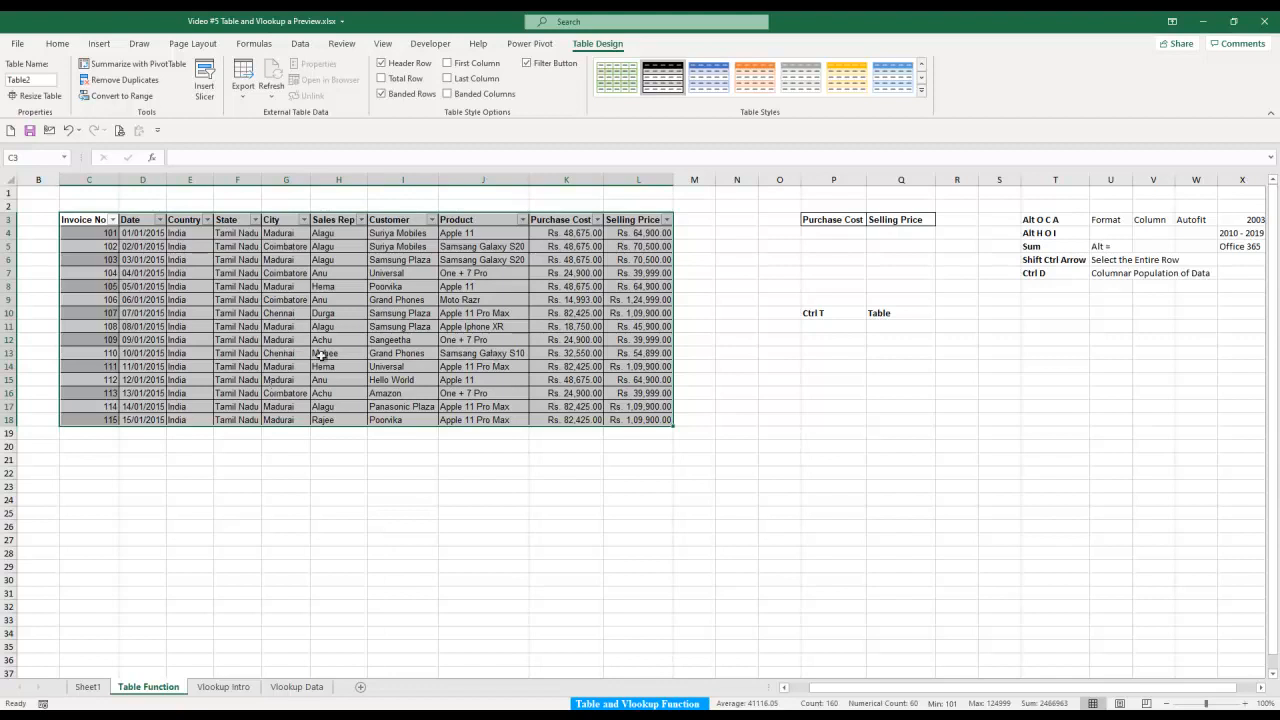
Preview the available table styles on the invoice table and examine the row banding in the Invoice No column.
{"action": "left_click", "coordinate": [651, 446]}
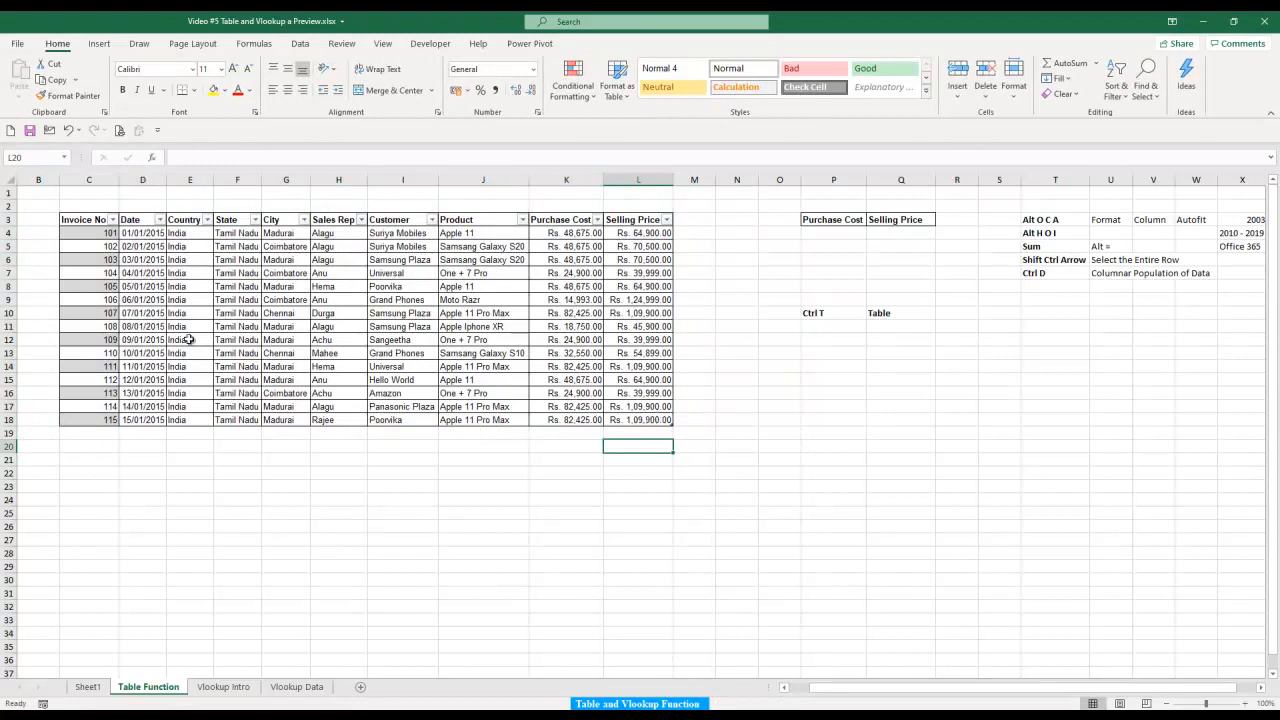
{"action": "left_click_drag", "start_coordinate": [97, 224], "coordinate": [647, 421]}
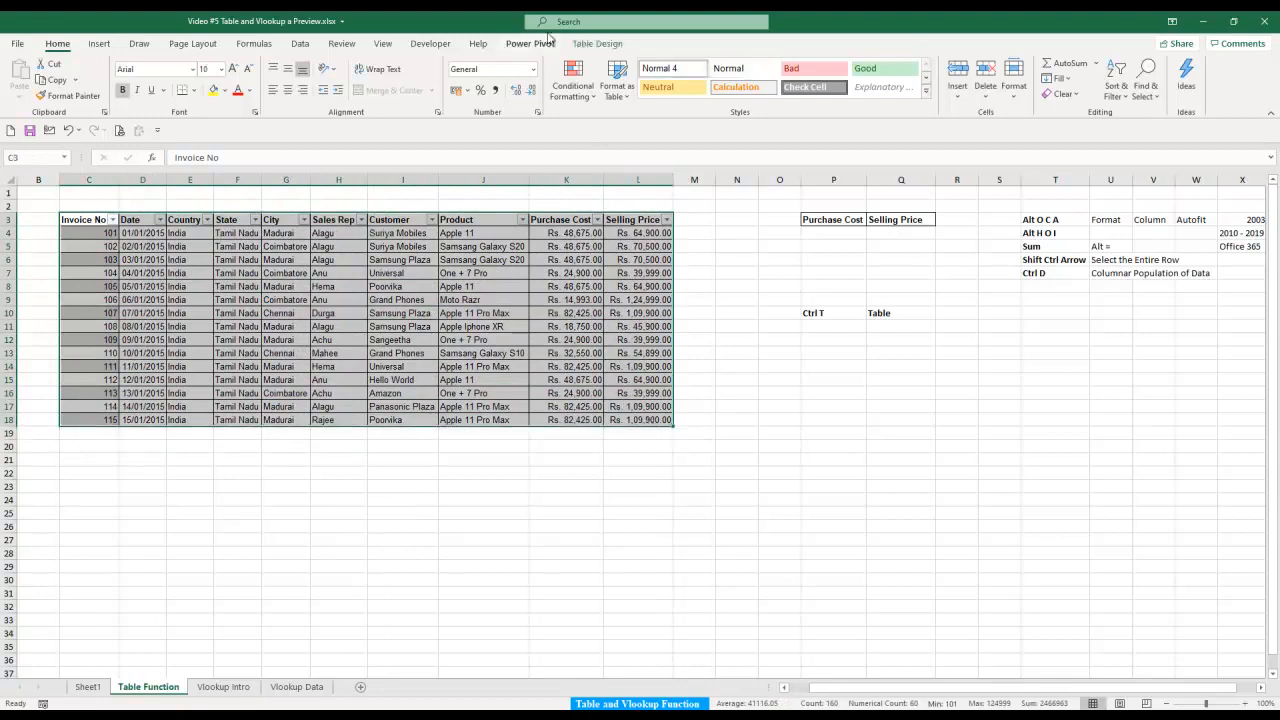
{"action": "left_click", "coordinate": [597, 43]}
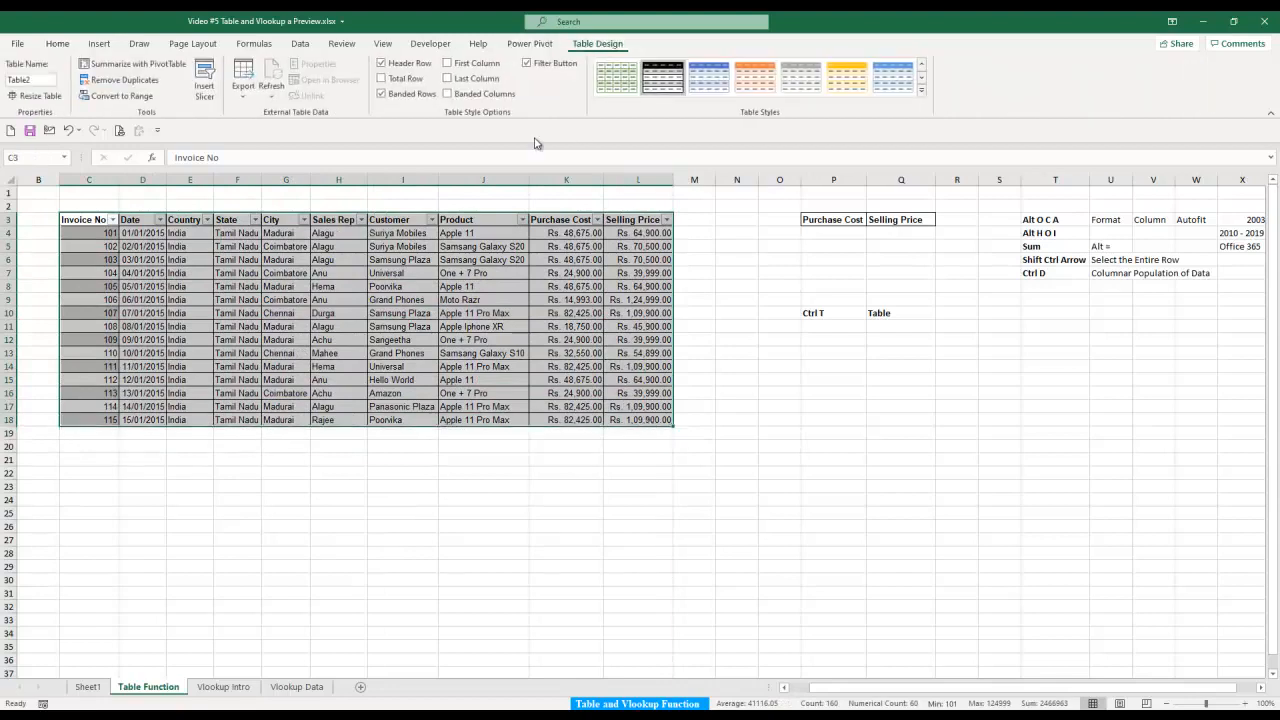
{"action": "left_click", "coordinate": [921, 90]}
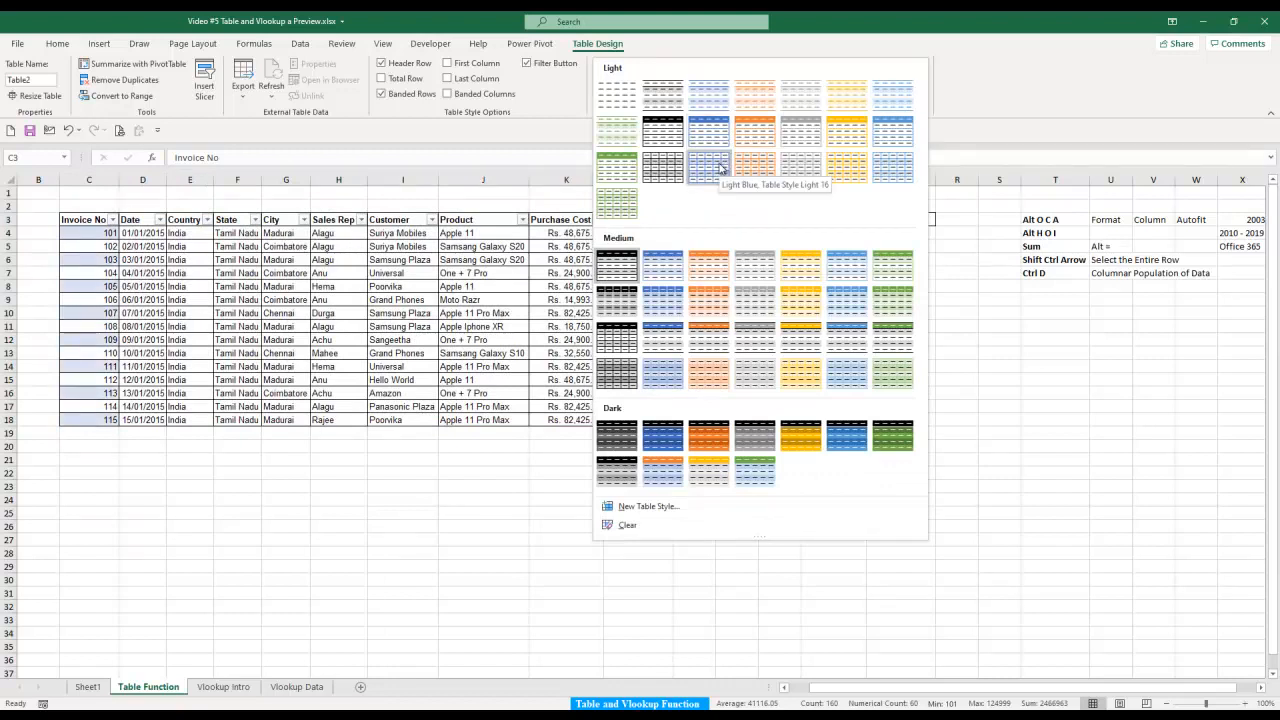
{"action": "left_click", "coordinate": [1071, 357]}
{"action": "left_click", "coordinate": [202, 300]}
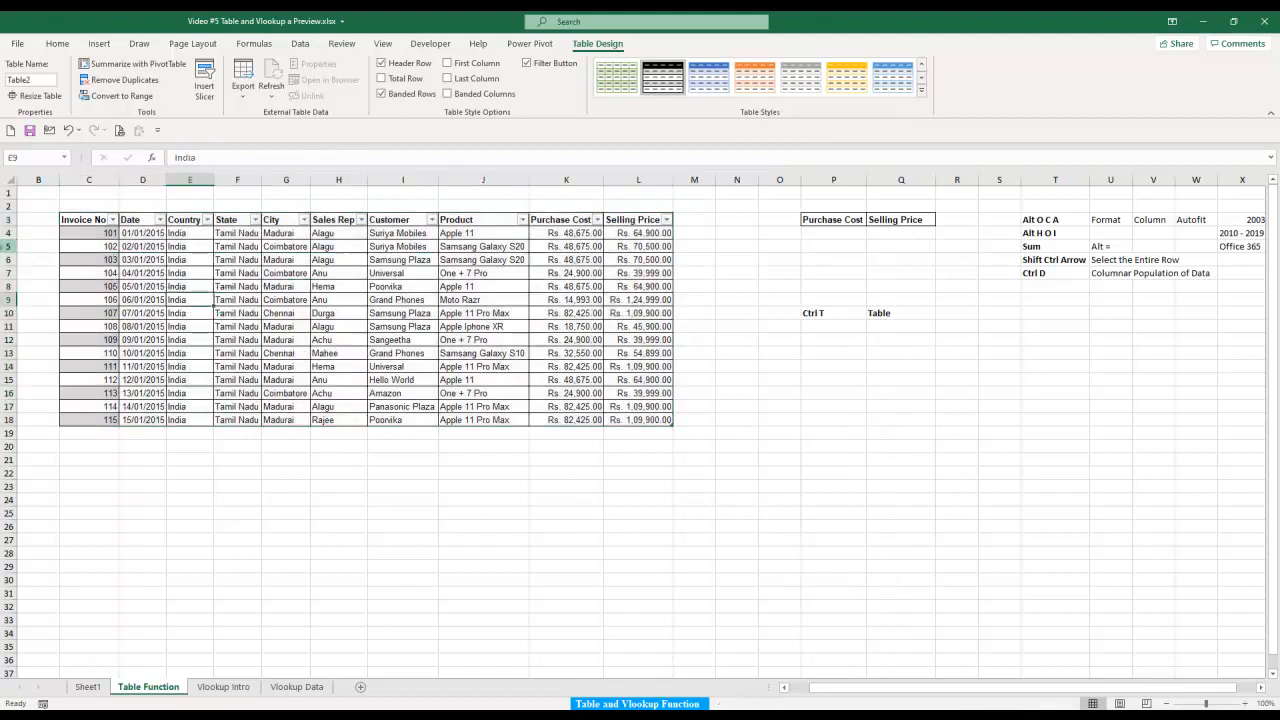
{"action": "left_click_drag", "start_coordinate": [66, 247], "coordinate": [78, 263]}
{"action": "left_click", "coordinate": [84, 288]}
{"action": "left_click", "coordinate": [90, 261]}
{"action": "left_click", "coordinate": [92, 235]}
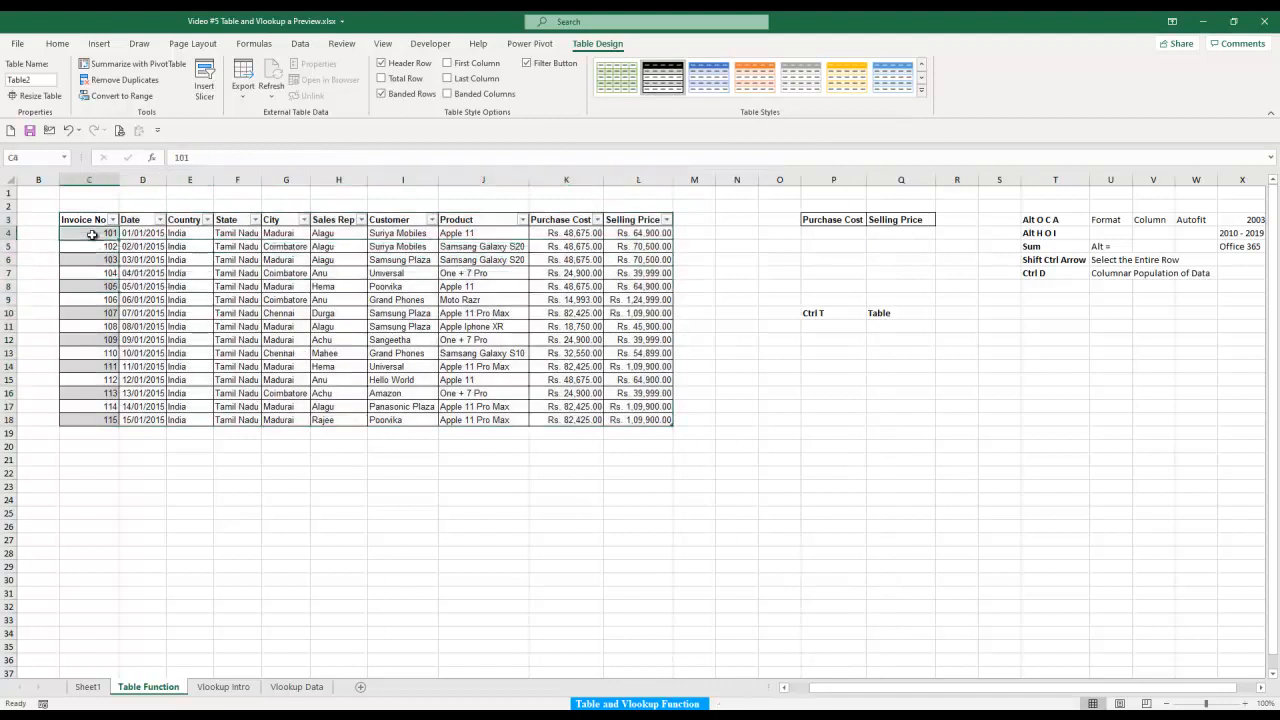
{"action": "left_click", "coordinate": [88, 284]}
{"action": "left_click", "coordinate": [94, 246]}
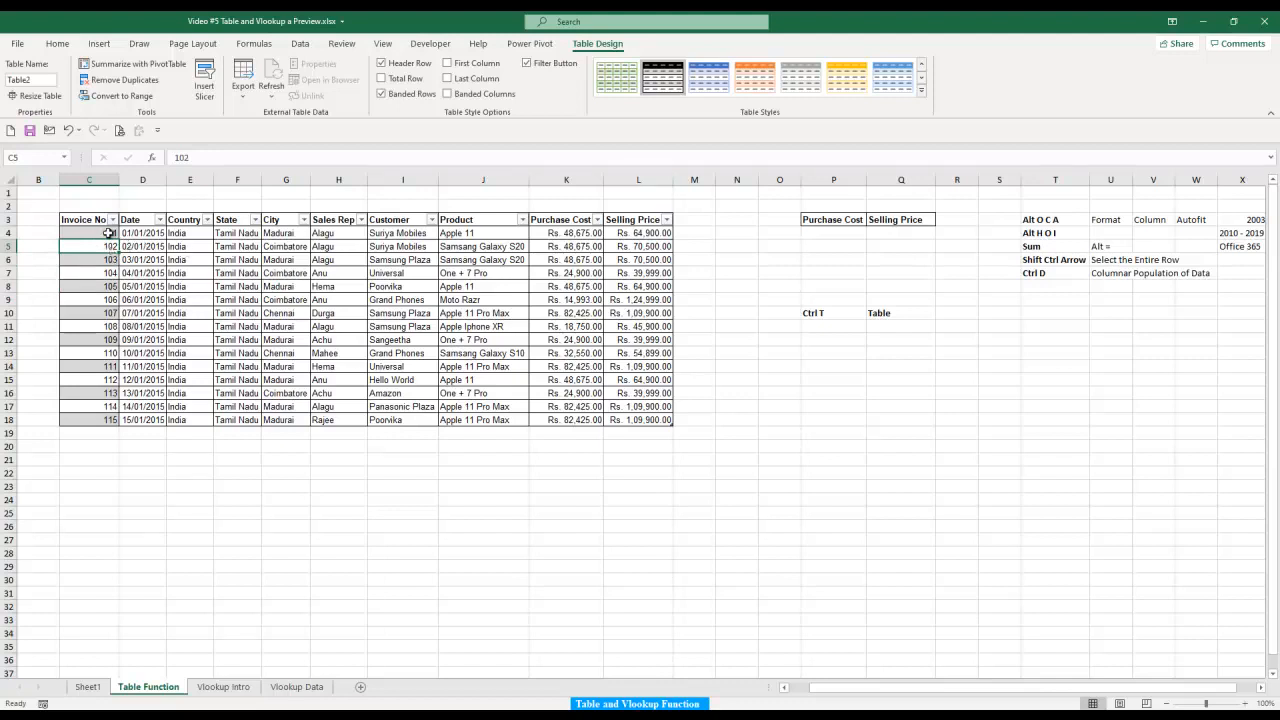
Undo the black table style and the table conversion.
{"action": "key", "text": "ctrl+z"}
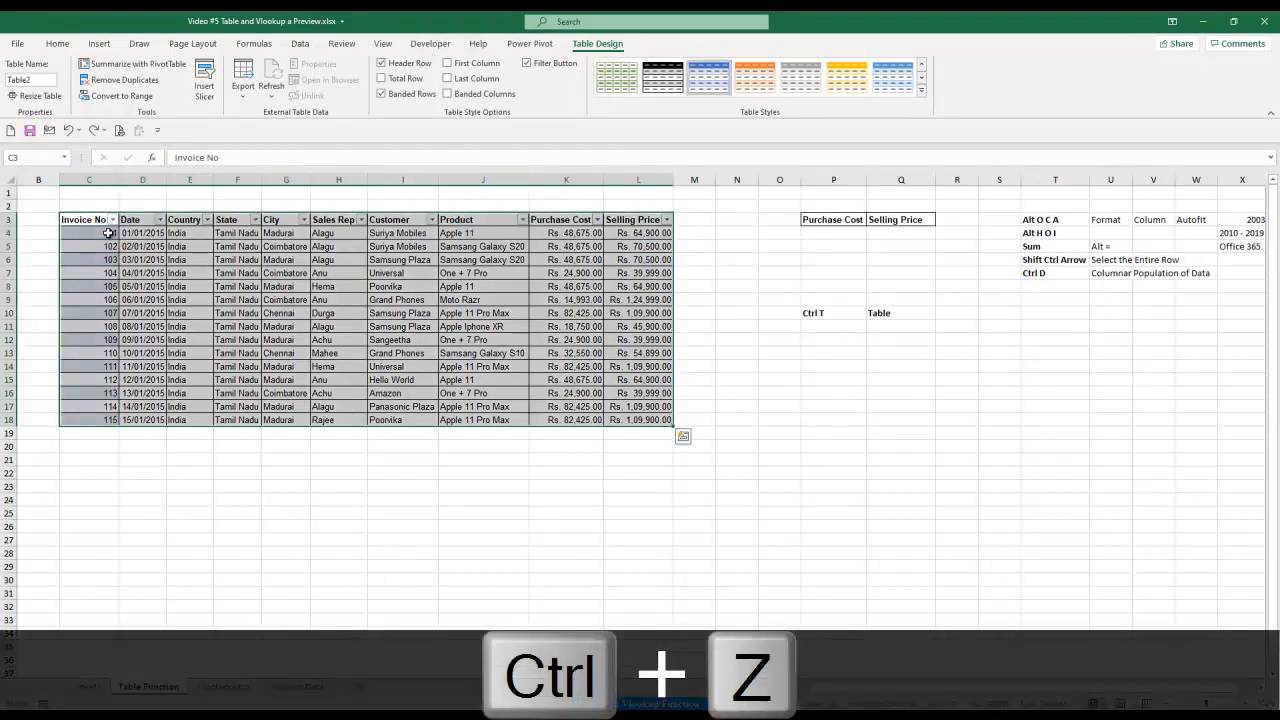
{"action": "key", "text": "ctrl+z"}
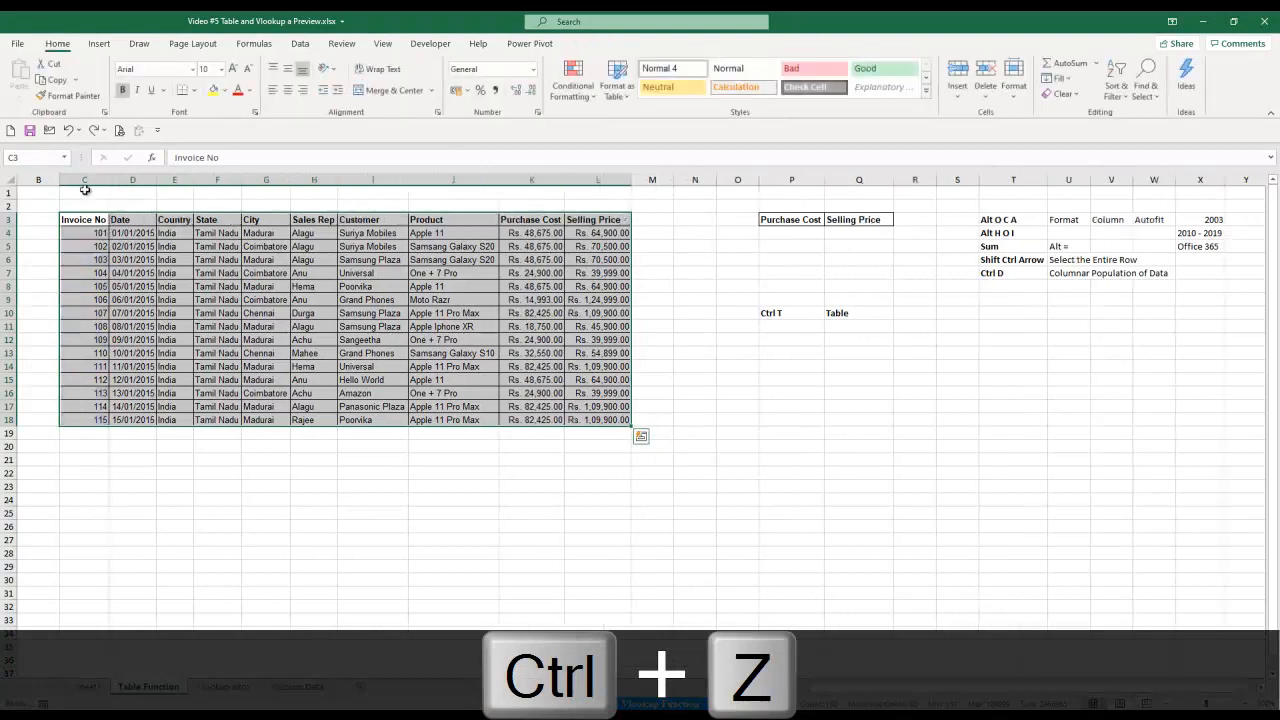
Delete the Invoice No column and convert the remaining data in C3:K18 into a table with headers.
{"action": "left_click", "coordinate": [88, 179]}
{"action": "key", "text": "ctrl+minus"}
{"action": "key", "text": "Right"}
{"action": "key", "text": "Left"}
{"action": "key", "text": "Down"}
{"action": "key", "text": "Down"}
{"action": "key", "text": "ctrl+shift+Right"}
{"action": "key", "text": "ctrl+shift+Down"}
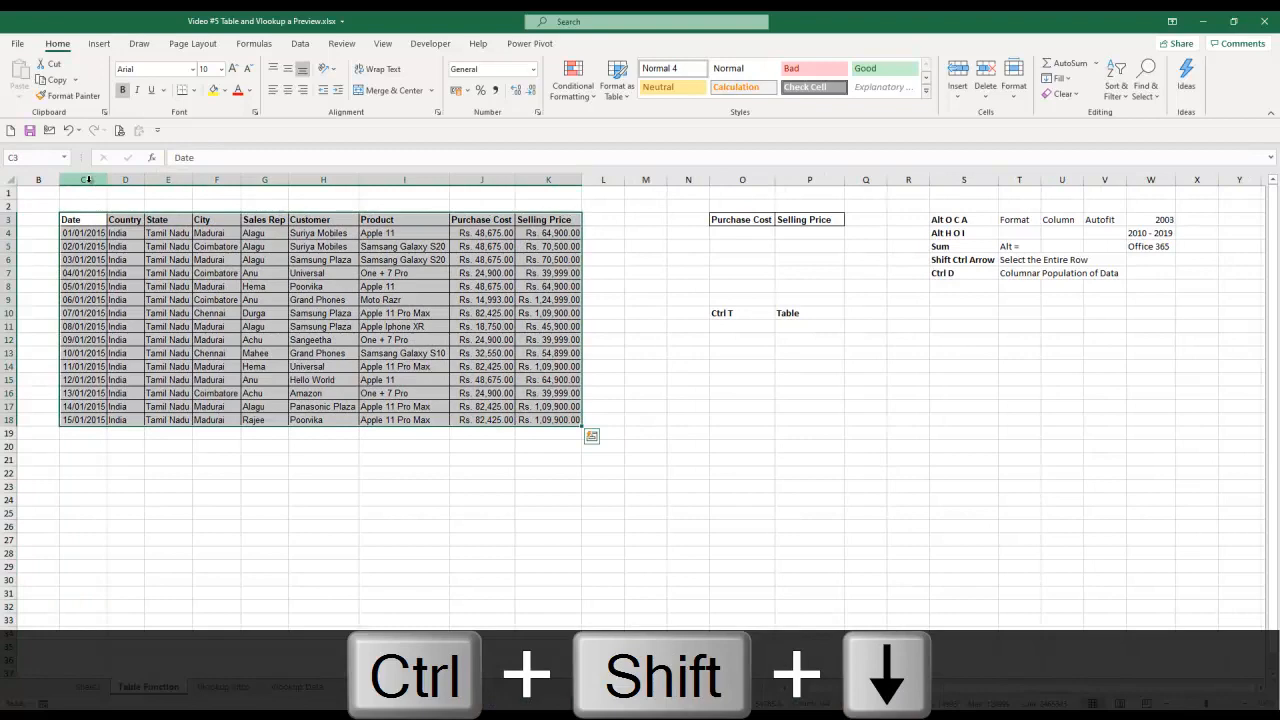
{"action": "key", "text": "ctrl+t"}
{"action": "key", "text": "Return"}
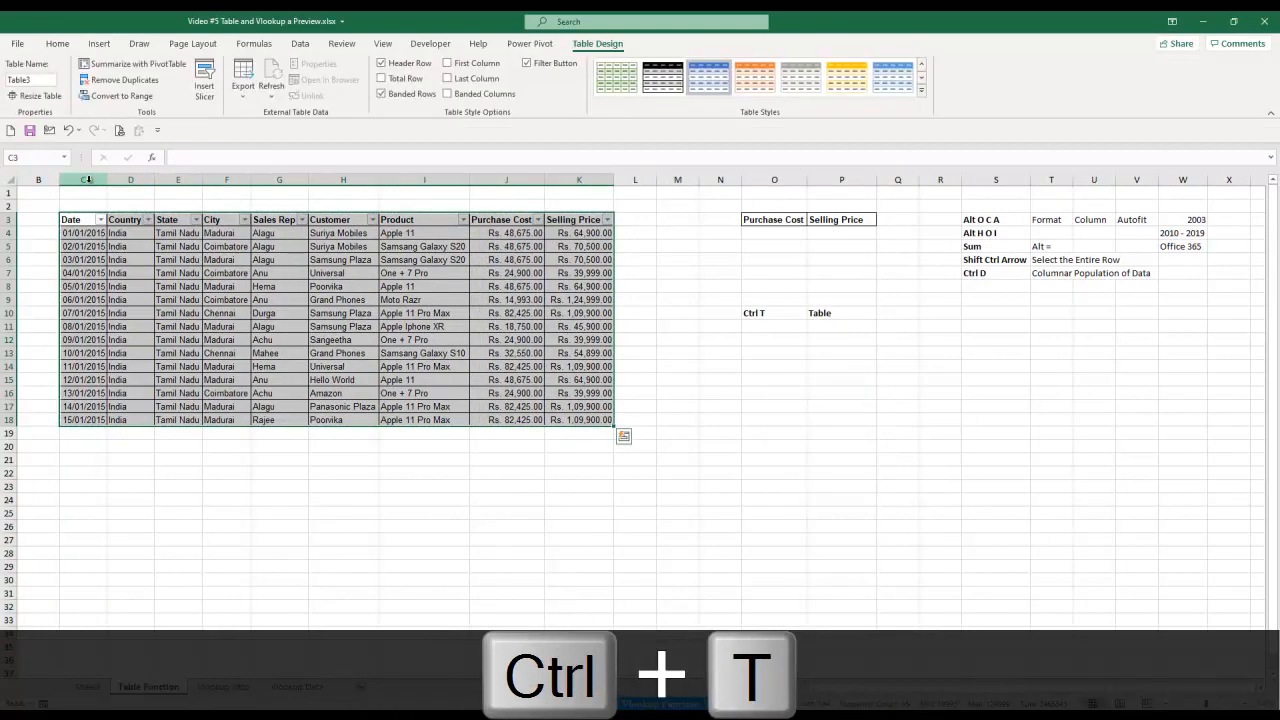
Apply the light table style with the solid blue header to the new table and check its extent.
{"action": "left_click", "coordinate": [922, 91]}
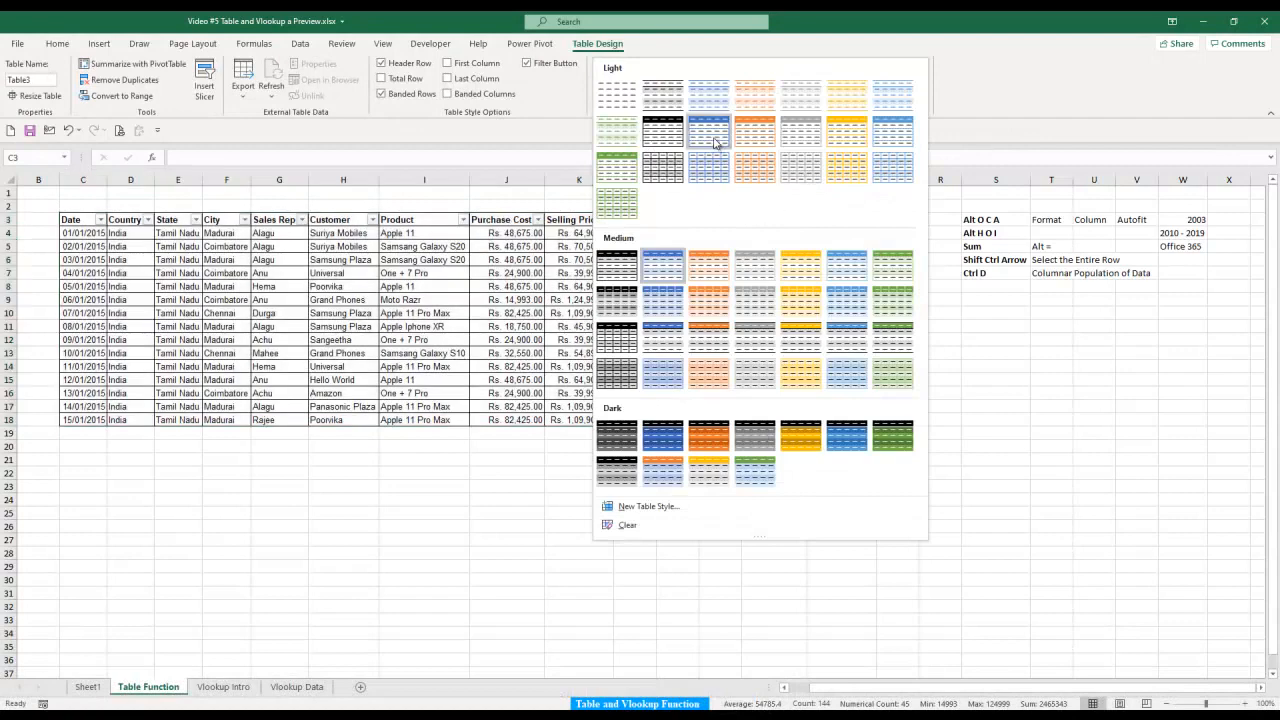
{"action": "left_click", "coordinate": [714, 142]}
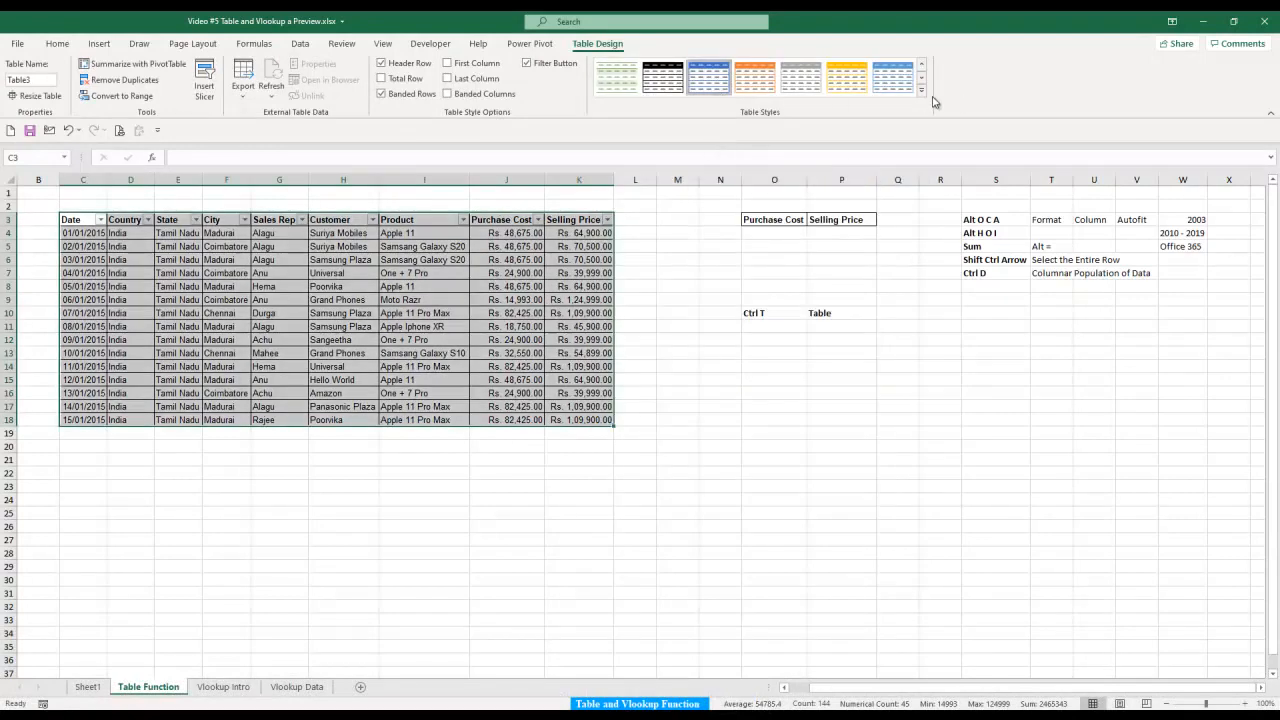
{"action": "left_click", "coordinate": [774, 392]}
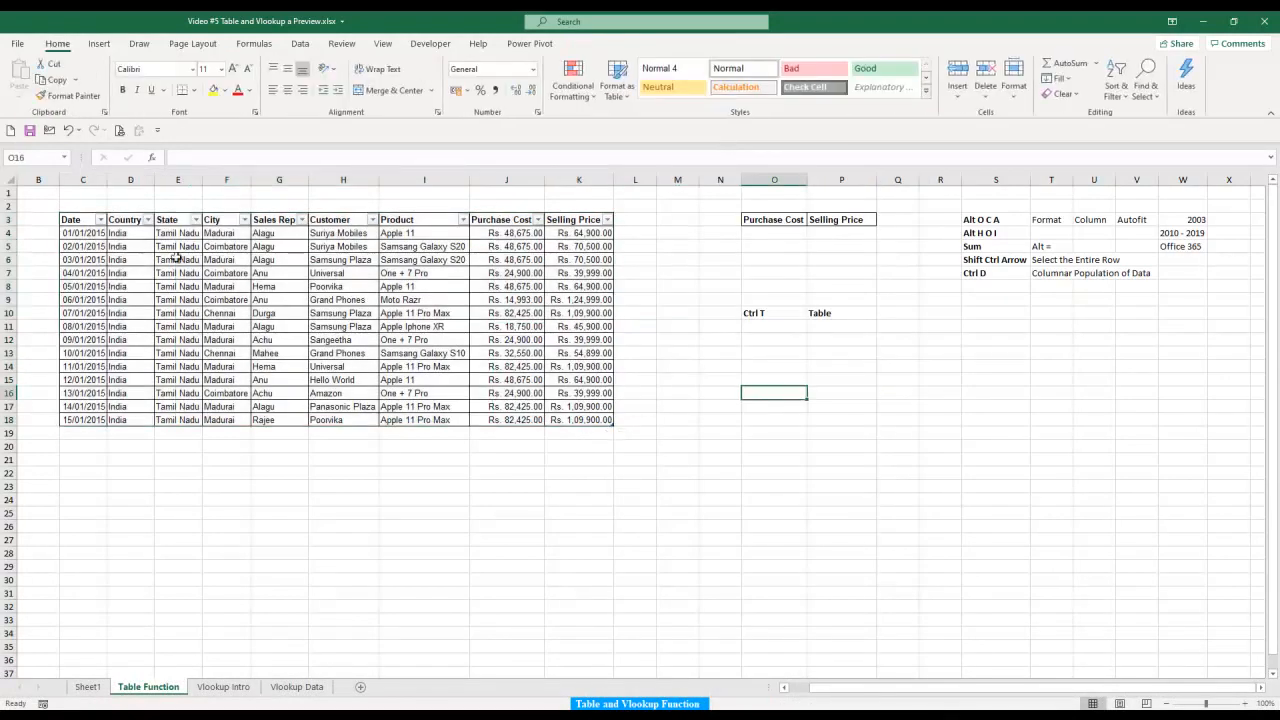
{"action": "left_click_drag", "start_coordinate": [92, 222], "coordinate": [588, 422]}
{"action": "left_click", "coordinate": [674, 418]}
Add a new row below the table's last record and enter the date 16-01-2015 in C19.
{"action": "left_click", "coordinate": [595, 421]}
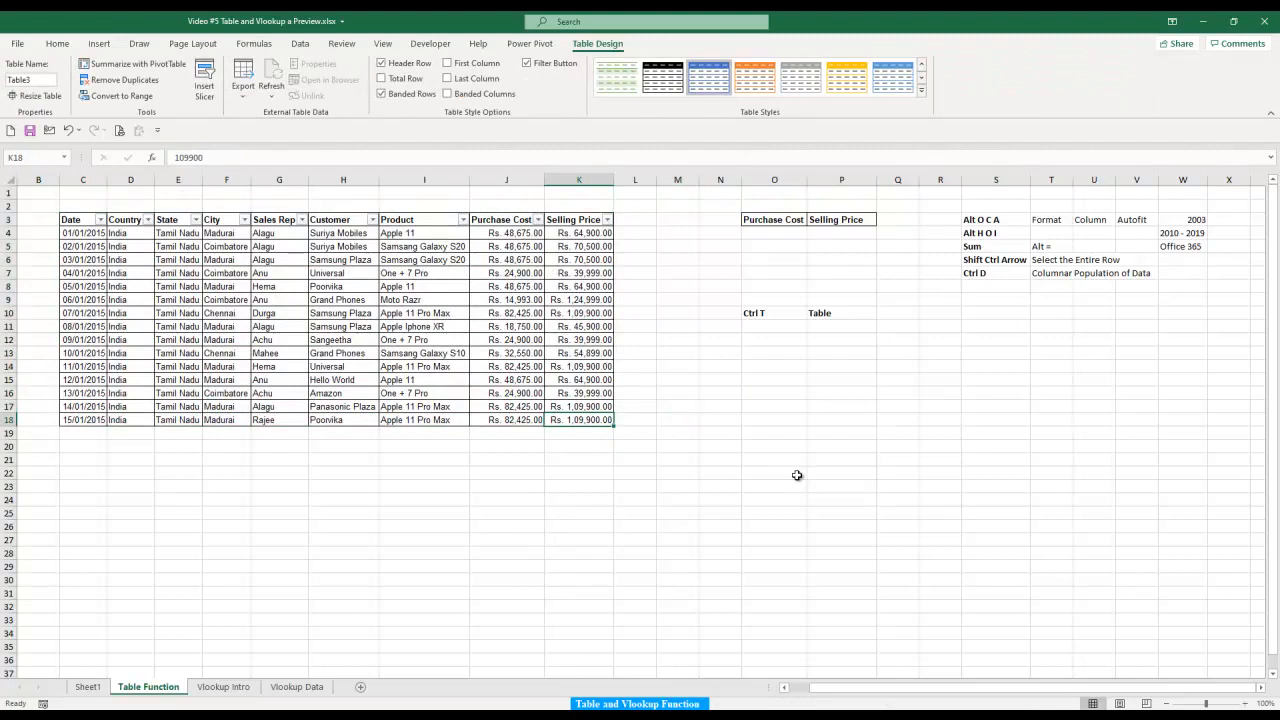
{"action": "key", "text": "Tab"}
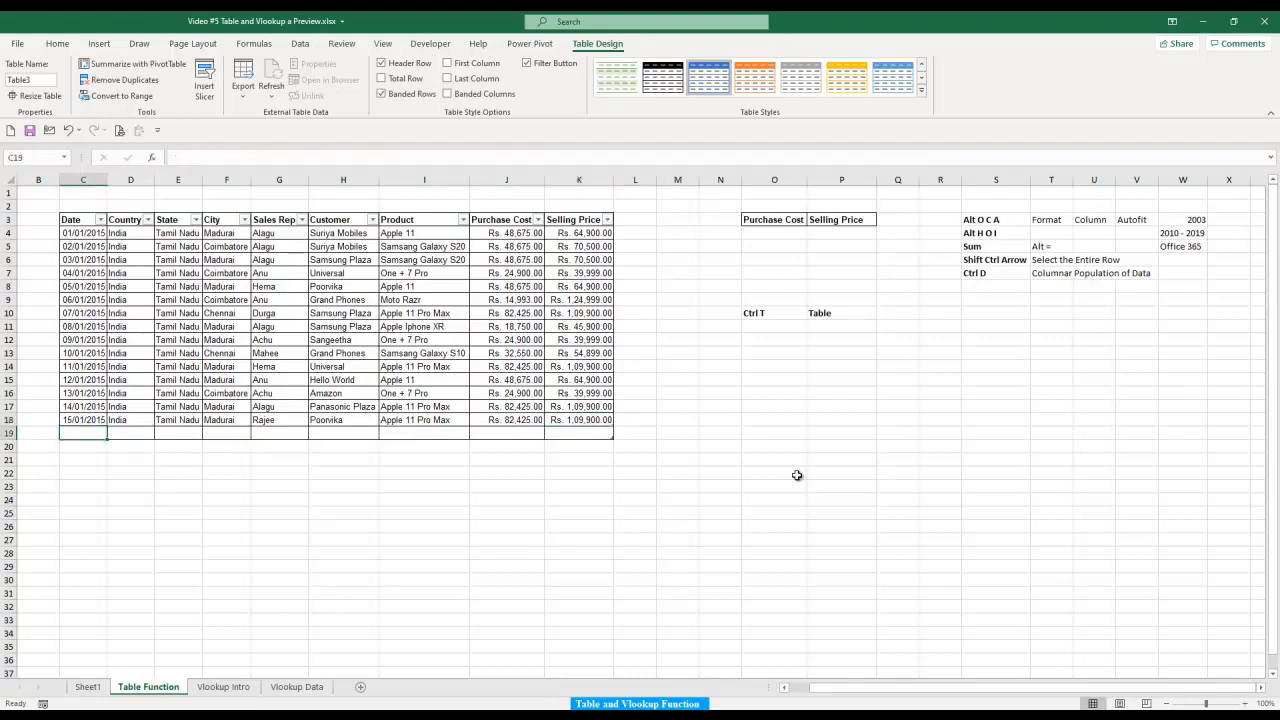
{"action": "type", "text": "16-"}
{"action": "type", "text": "01-2015"}
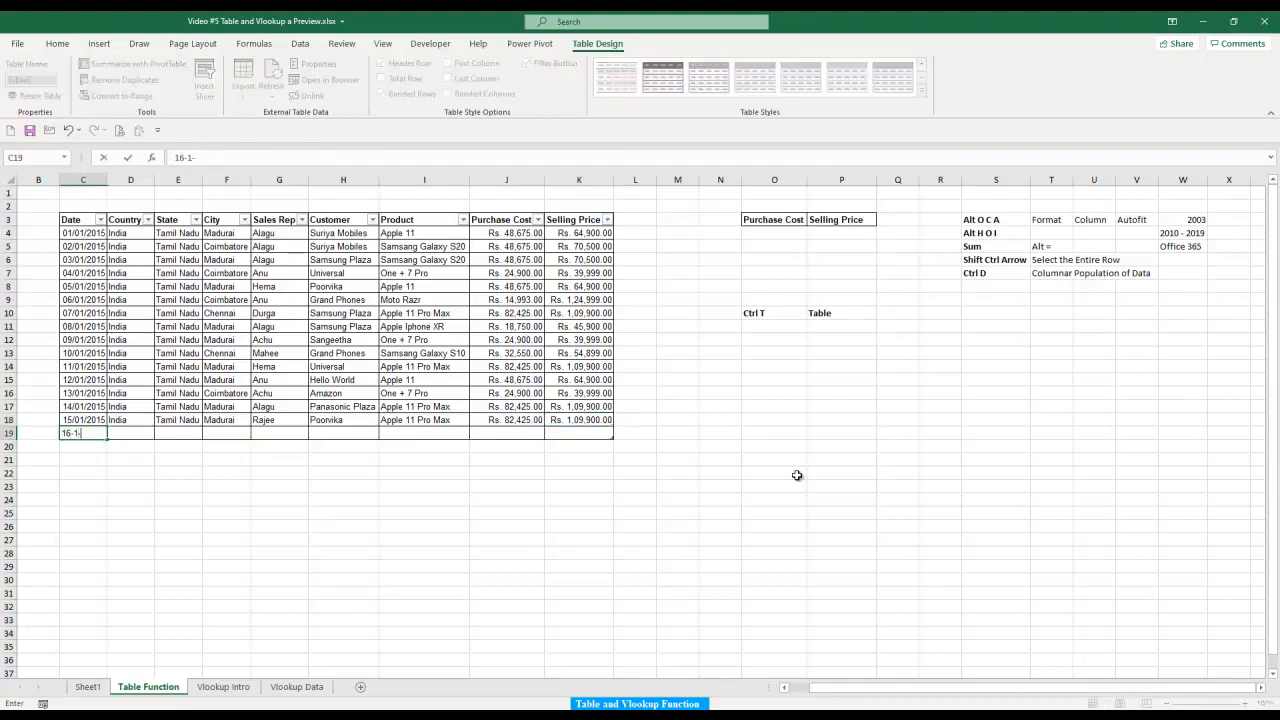
{"action": "key", "text": "Tab"}
Fill the Country through Selling Price values from row 18 down into the new row 19.
{"action": "key", "text": "Up"}
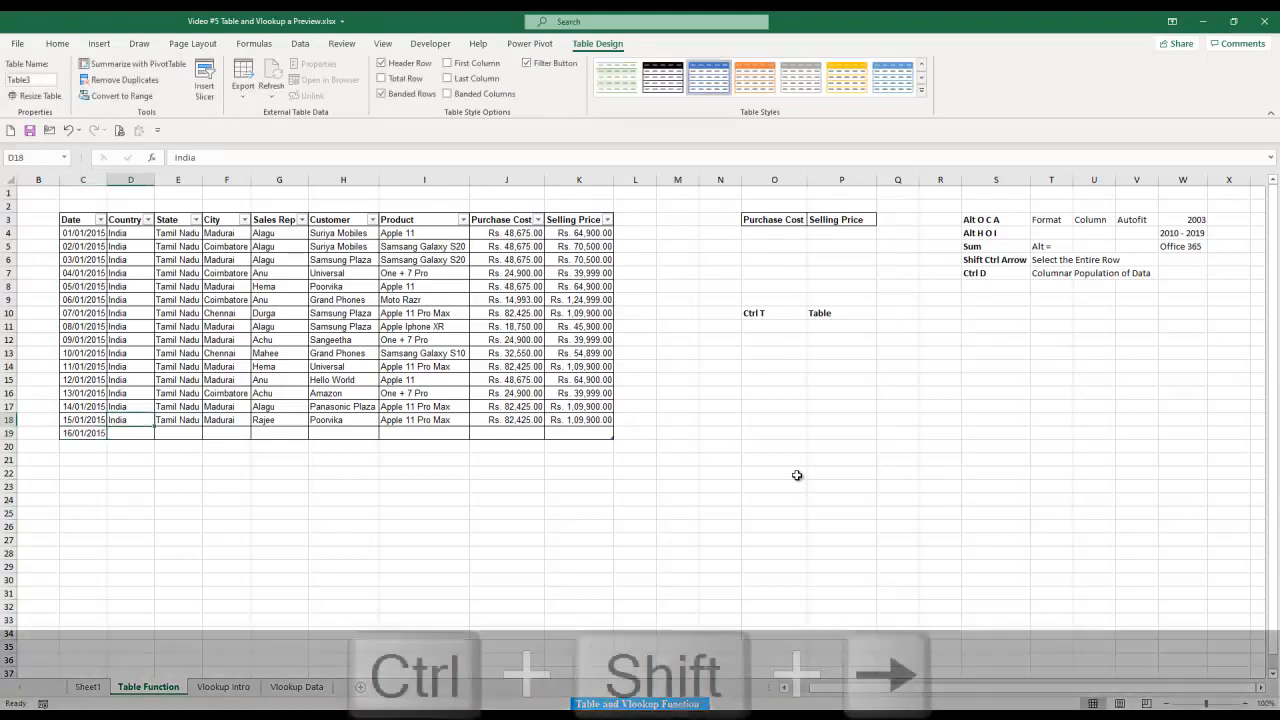
{"action": "key", "text": "ctrl+shift+Right"}
{"action": "key", "text": "ctrl+shift+Down"}
{"action": "key", "text": "ctrl+d"}
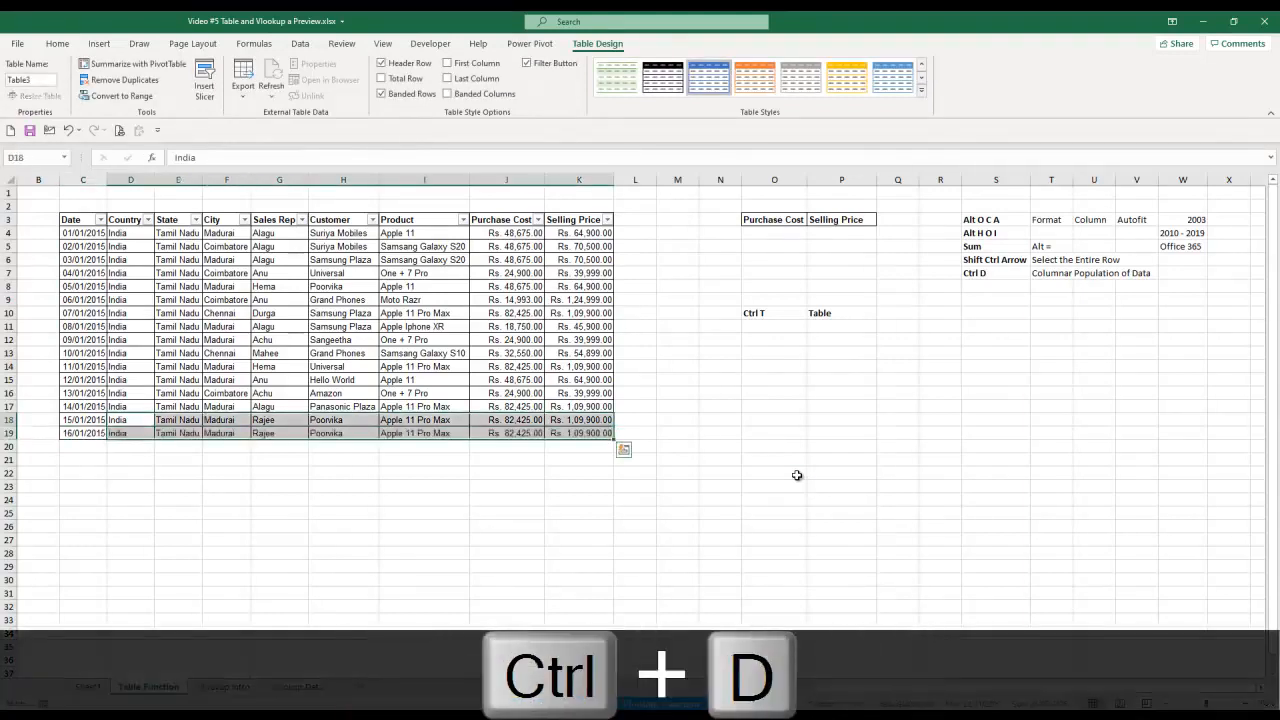
Undo the row 19 fill, the date entry and the row added to the table.
{"action": "key", "text": "Down"}
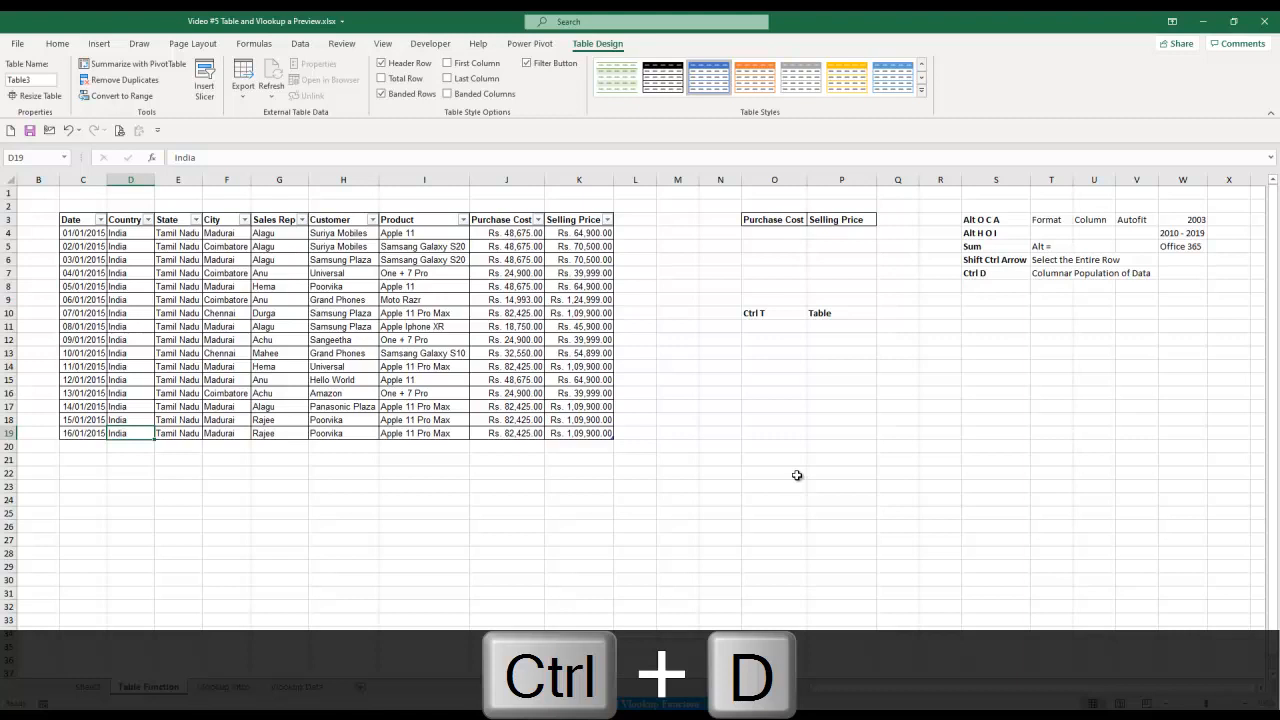
{"action": "key", "text": "ctrl+z"}
{"action": "key", "text": "ctrl+z"}
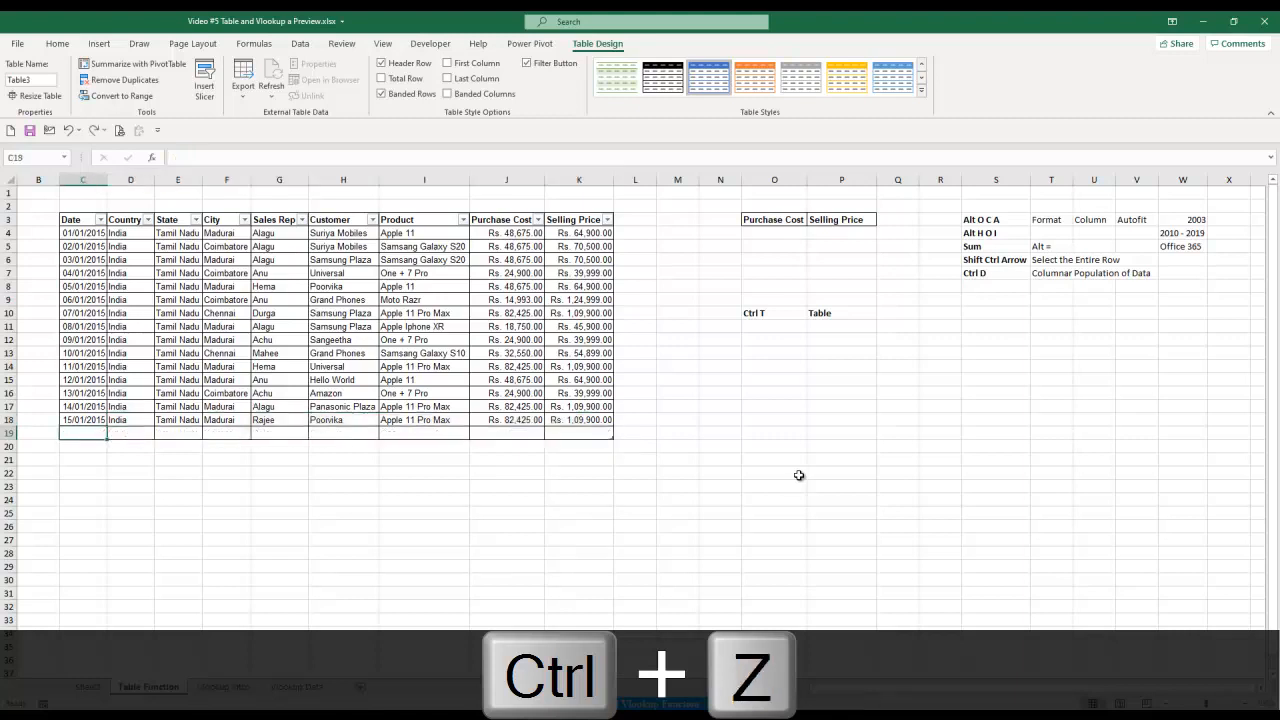
{"action": "key", "text": "ctrl+z"}
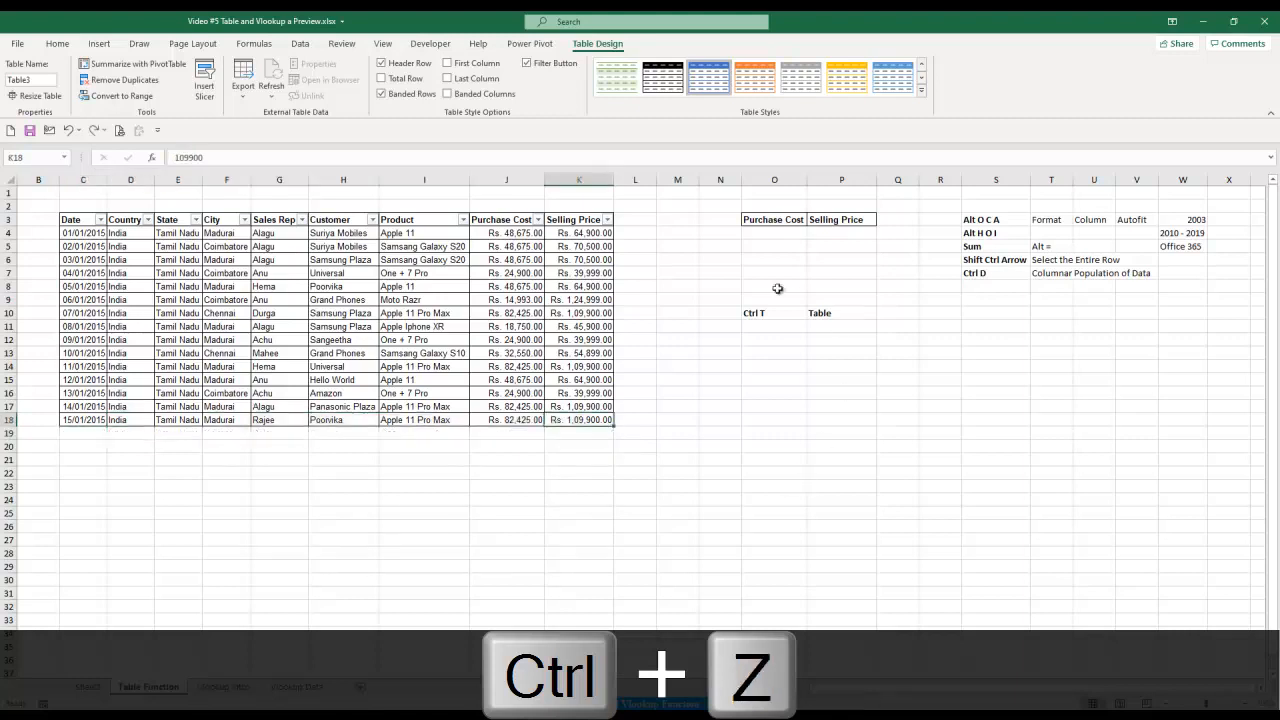
Rename the sales data table as Invoices.
{"action": "left_click", "coordinate": [771, 232]}
{"action": "left_click", "coordinate": [285, 260]}
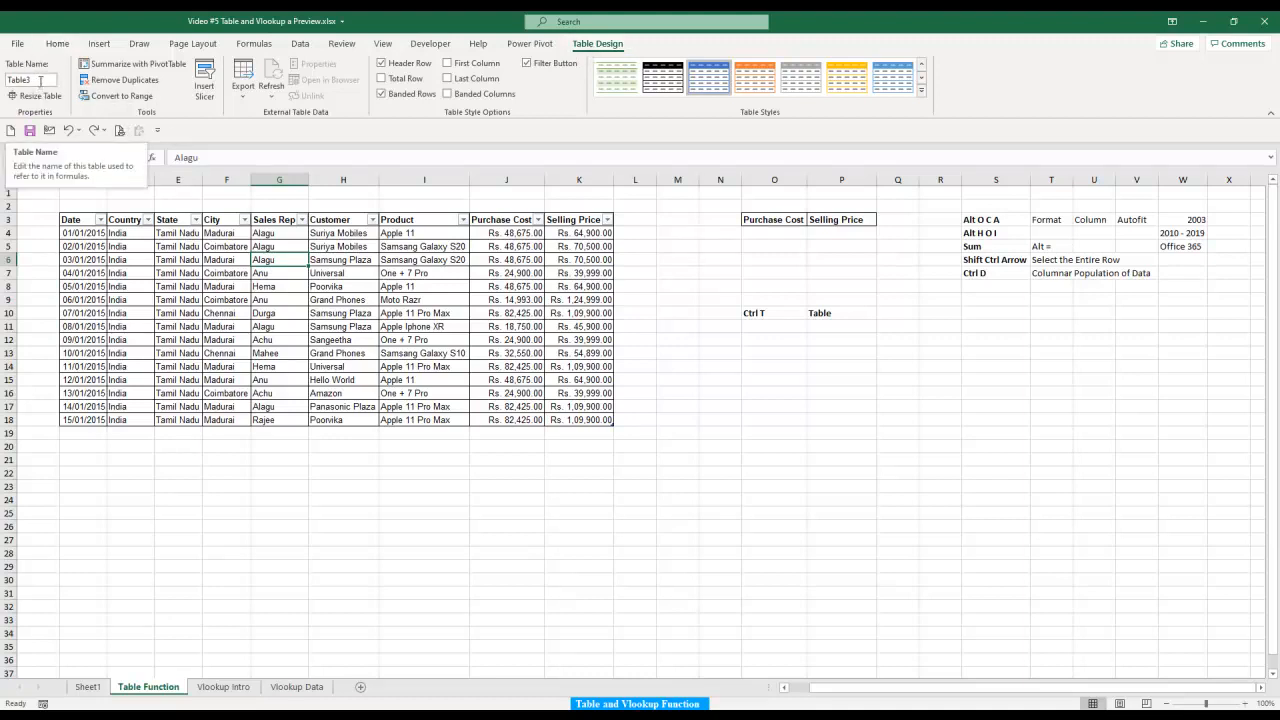
{"action": "left_click", "coordinate": [40, 80]}
{"action": "key", "text": "BackSpace"}
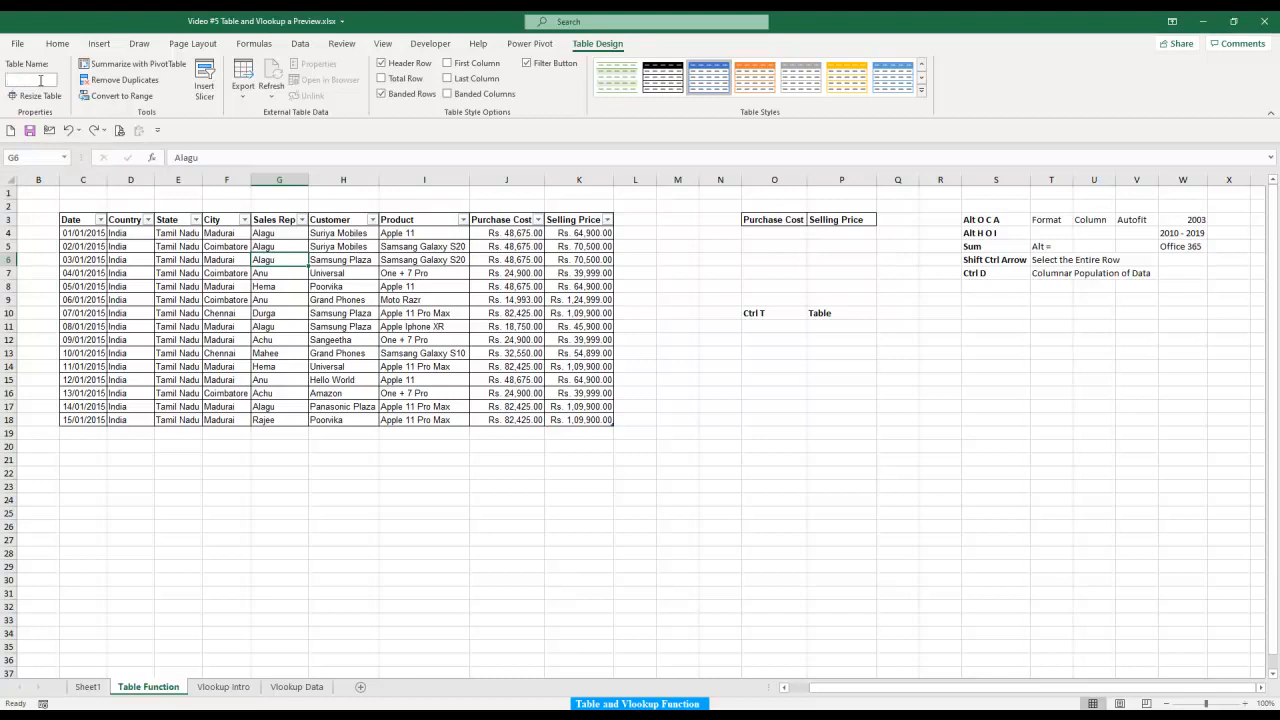
{"action": "type", "text": "Invoices"}
{"action": "left_click", "coordinate": [790, 238]}
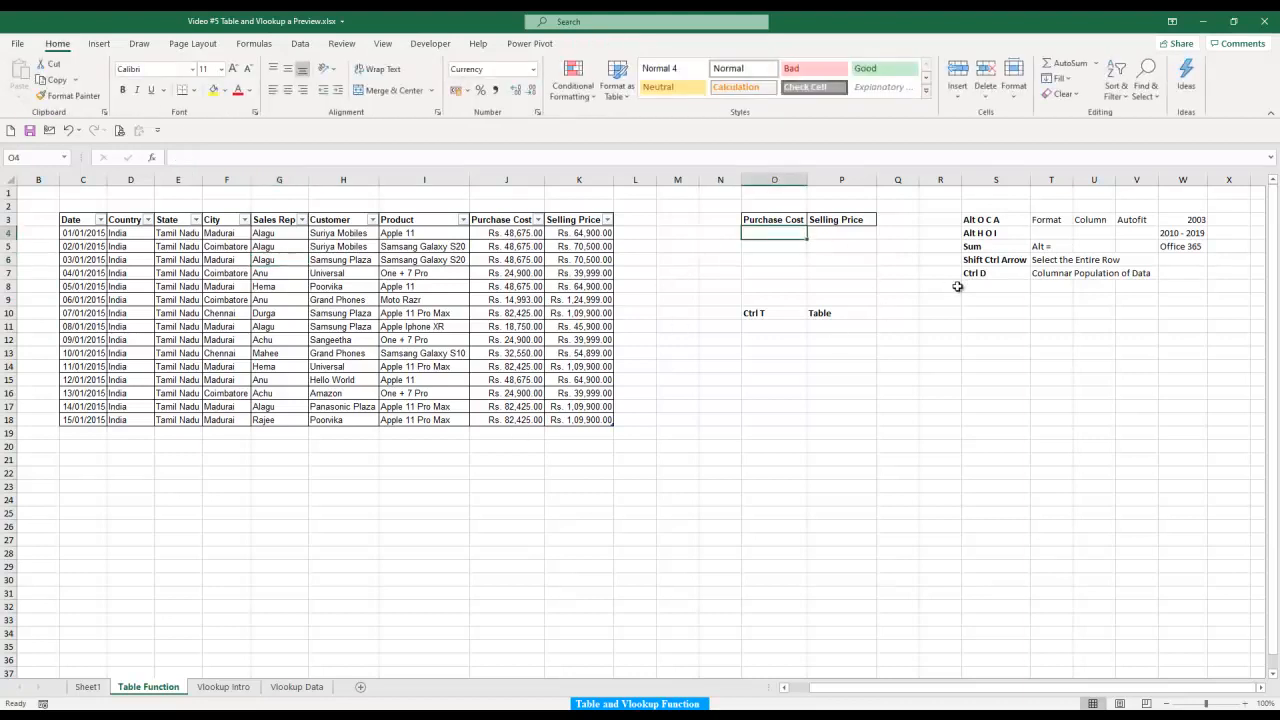
Enter the formula =SUM(Invoices[@[Purchase Cost]]) in O4 under the Purchase Cost heading.
{"action": "type", "text": "="}
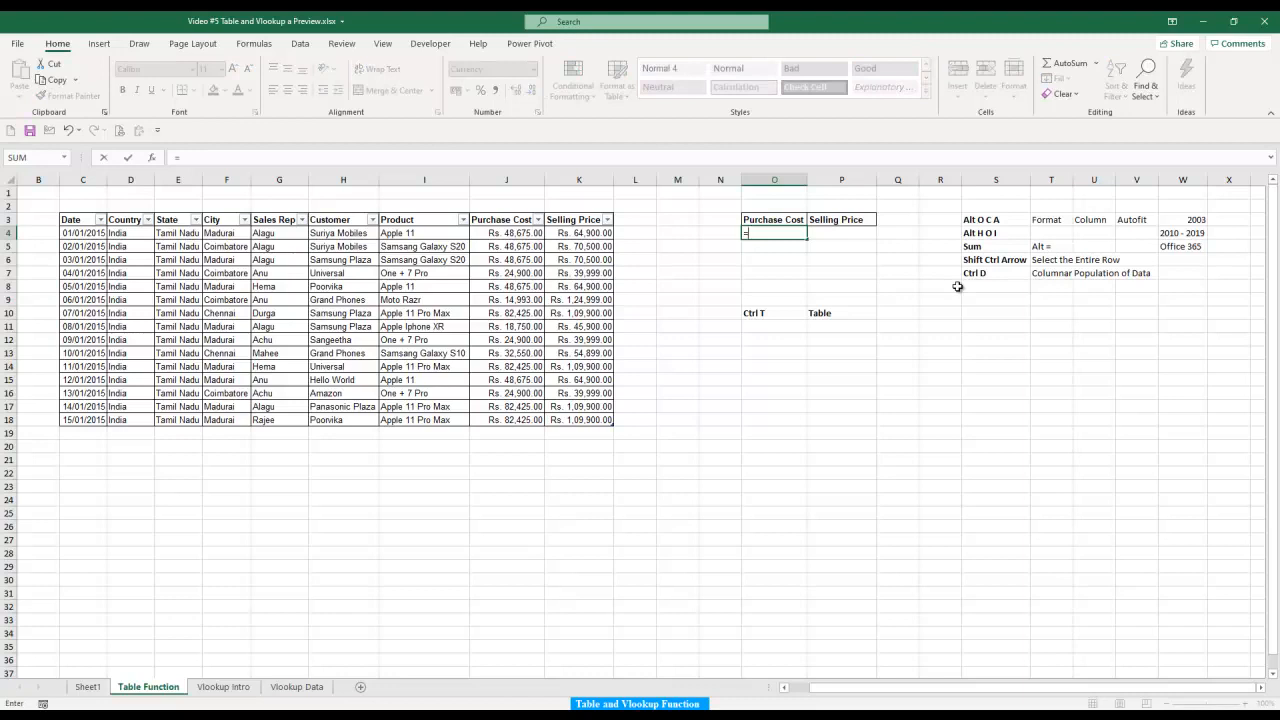
{"action": "type", "text": "su"}
{"action": "key", "text": "Tab"}
{"action": "key", "text": "Left"}
{"action": "key", "text": "Left"}
{"action": "key", "text": "Left"}
{"action": "key", "text": "Left"}
{"action": "key", "text": "Left"}
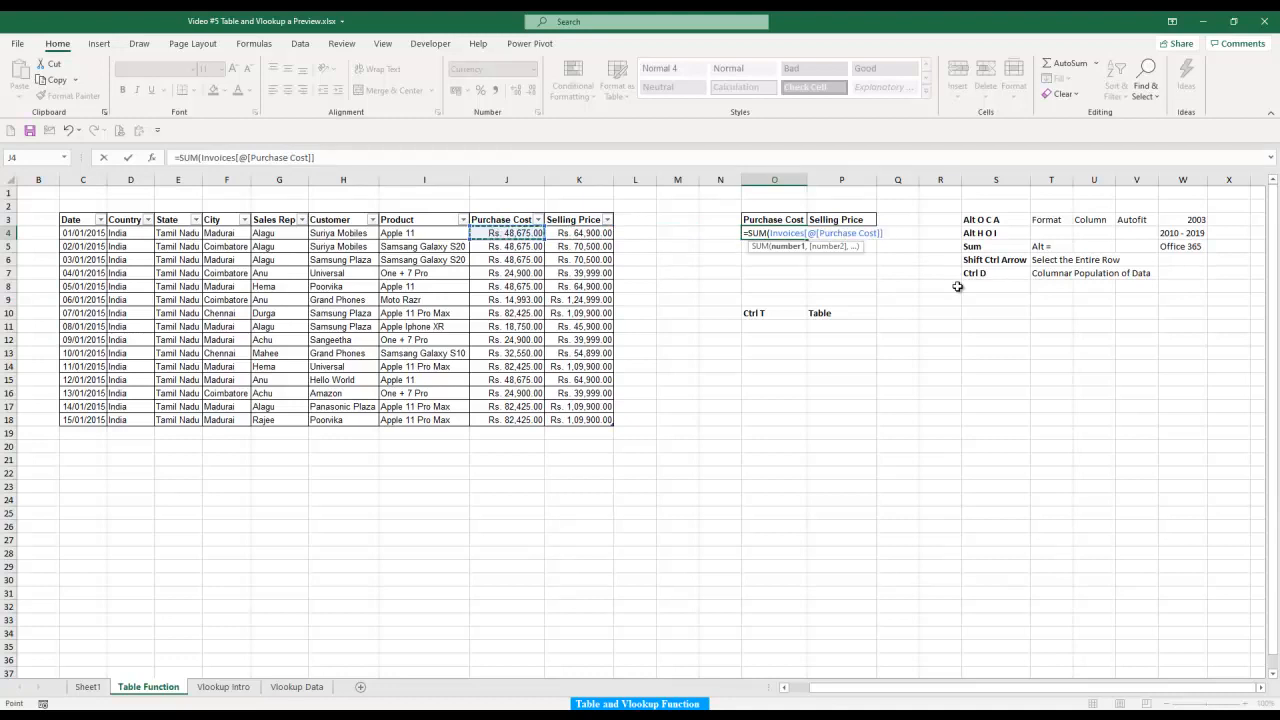
{"action": "key", "text": "Return"}
{"action": "key", "text": "Up"}
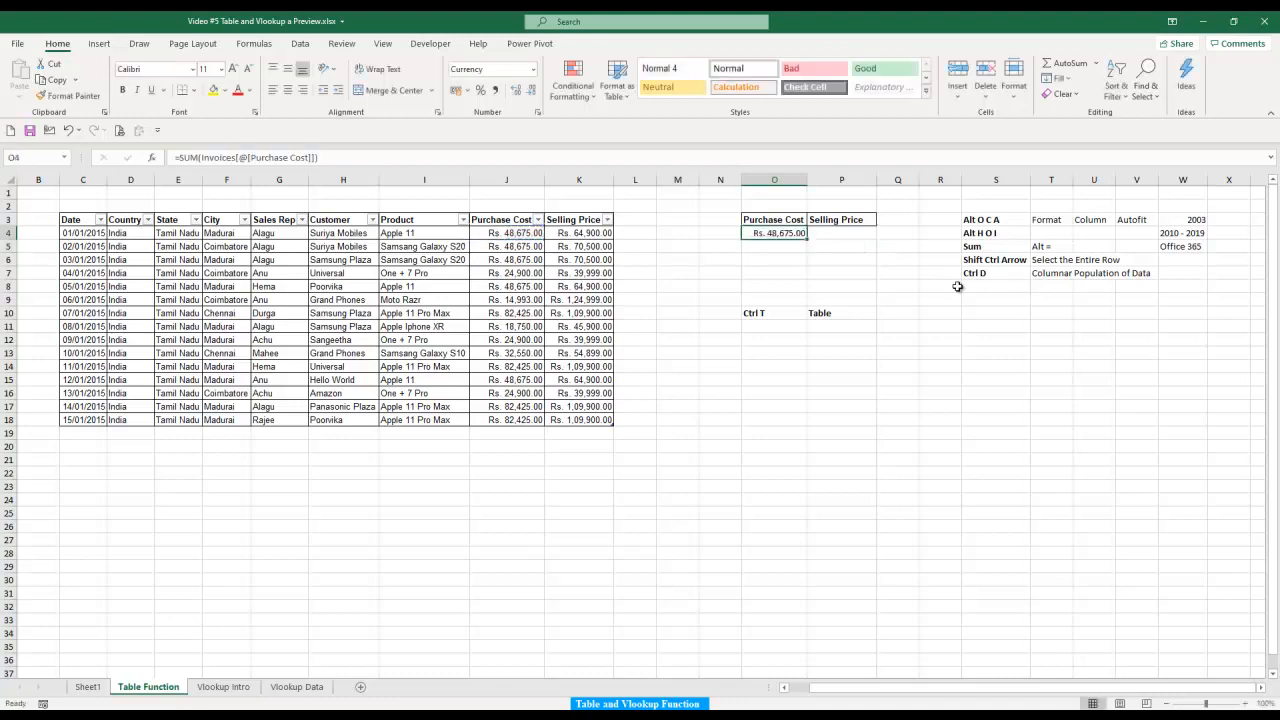
Reopen the O4 formula for editing and delete the Invoices[@[Purchase Cost]] argument from the SUM.
{"action": "key", "text": "F2"}
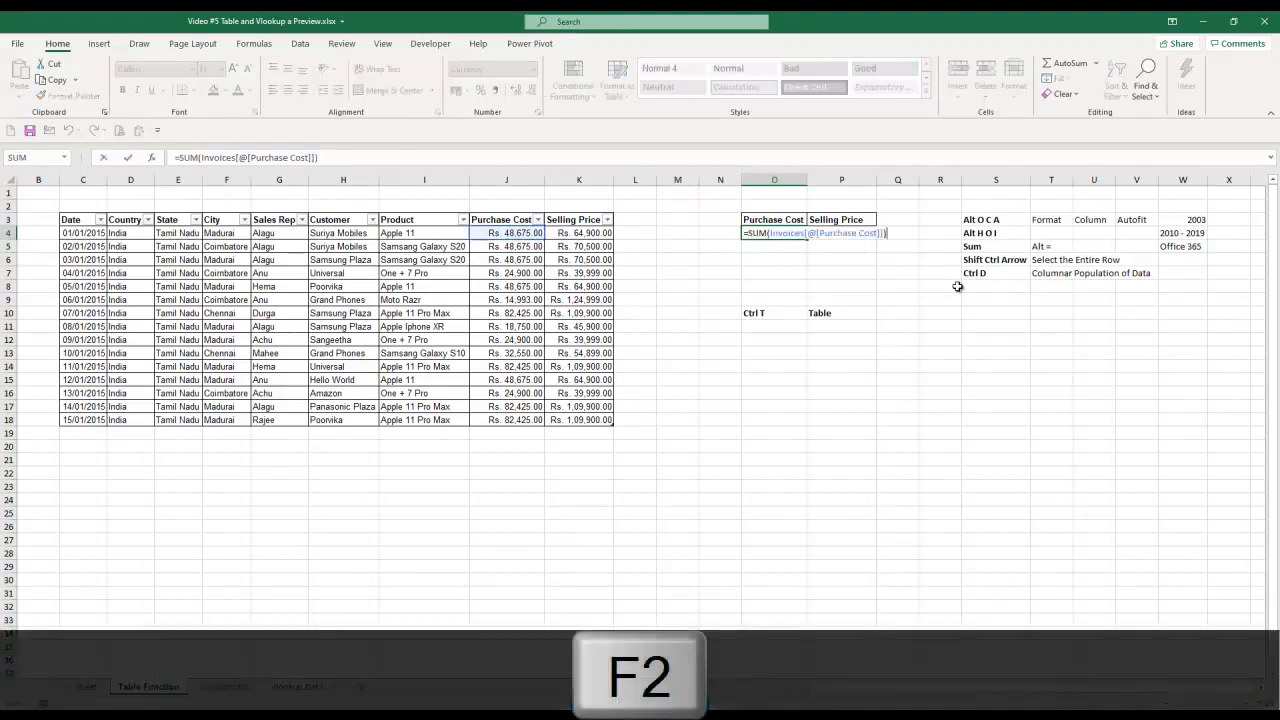
{"action": "key", "text": "ctrl+shift+Down"}
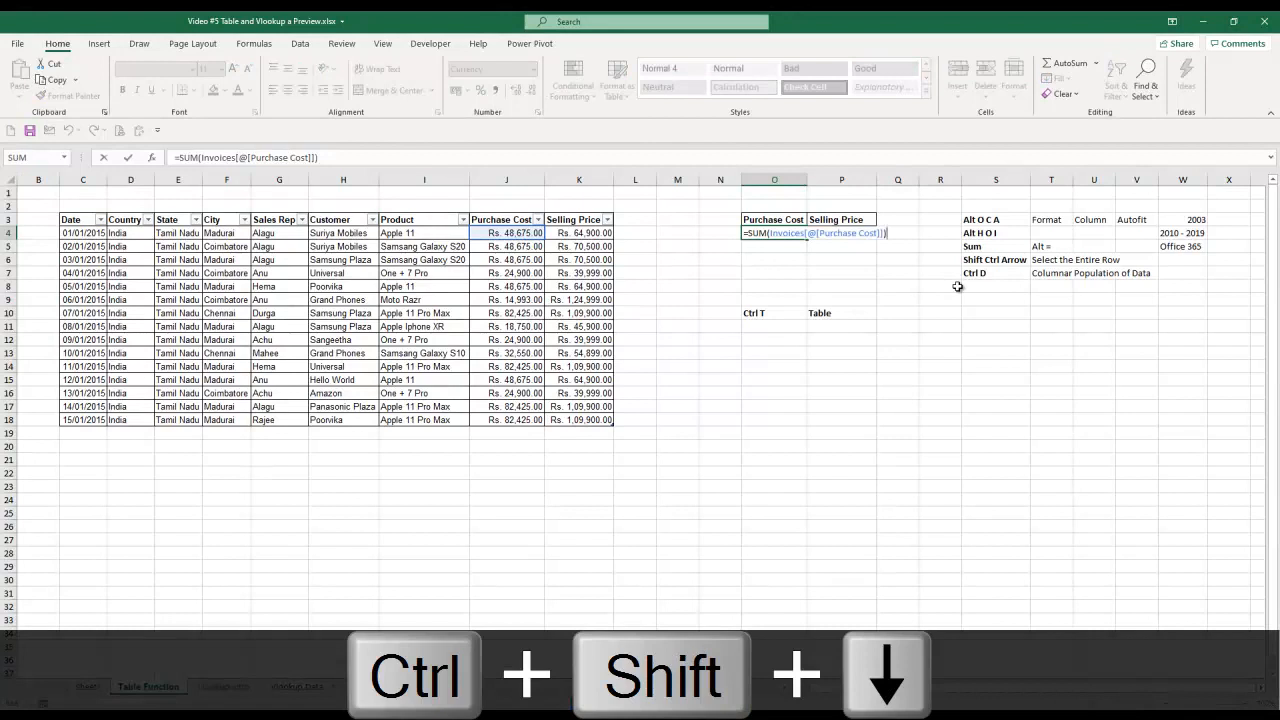
{"action": "key", "text": "BackSpace"}
{"action": "key", "text": "BackSpace"}
{"action": "key", "text": "BackSpace"}
{"action": "key", "text": "BackSpace"}
{"action": "key", "text": "BackSpace"}
{"action": "key", "text": "BackSpace"}
{"action": "key", "text": "BackSpace"}
{"action": "key", "text": "BackSpace"}
{"action": "key", "text": "BackSpace"}
{"action": "key", "text": "BackSpace"}
{"action": "key", "text": "BackSpace"}
{"action": "key", "text": "BackSpace"}
{"action": "key", "text": "BackSpace"}
{"action": "key", "text": "BackSpace"}
{"action": "key", "text": "BackSpace"}
{"action": "key", "text": "BackSpace"}
{"action": "key", "text": "BackSpace"}
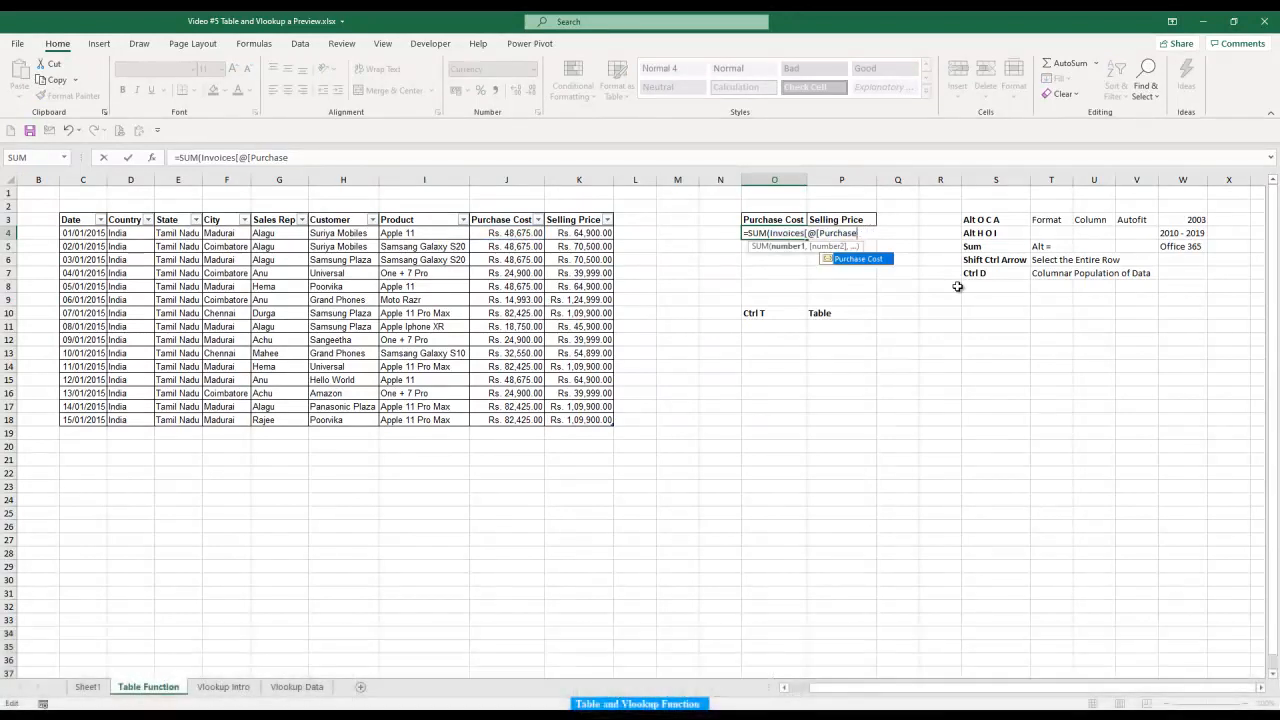
{"action": "key", "text": "BackSpace"}
{"action": "key", "text": "BackSpace"}
{"action": "key", "text": "BackSpace"}
{"action": "key", "text": "BackSpace"}
{"action": "key", "text": "BackSpace"}
{"action": "key", "text": "BackSpace"}
{"action": "key", "text": "BackSpace"}
{"action": "key", "text": "BackSpace"}
{"action": "key", "text": "BackSpace"}
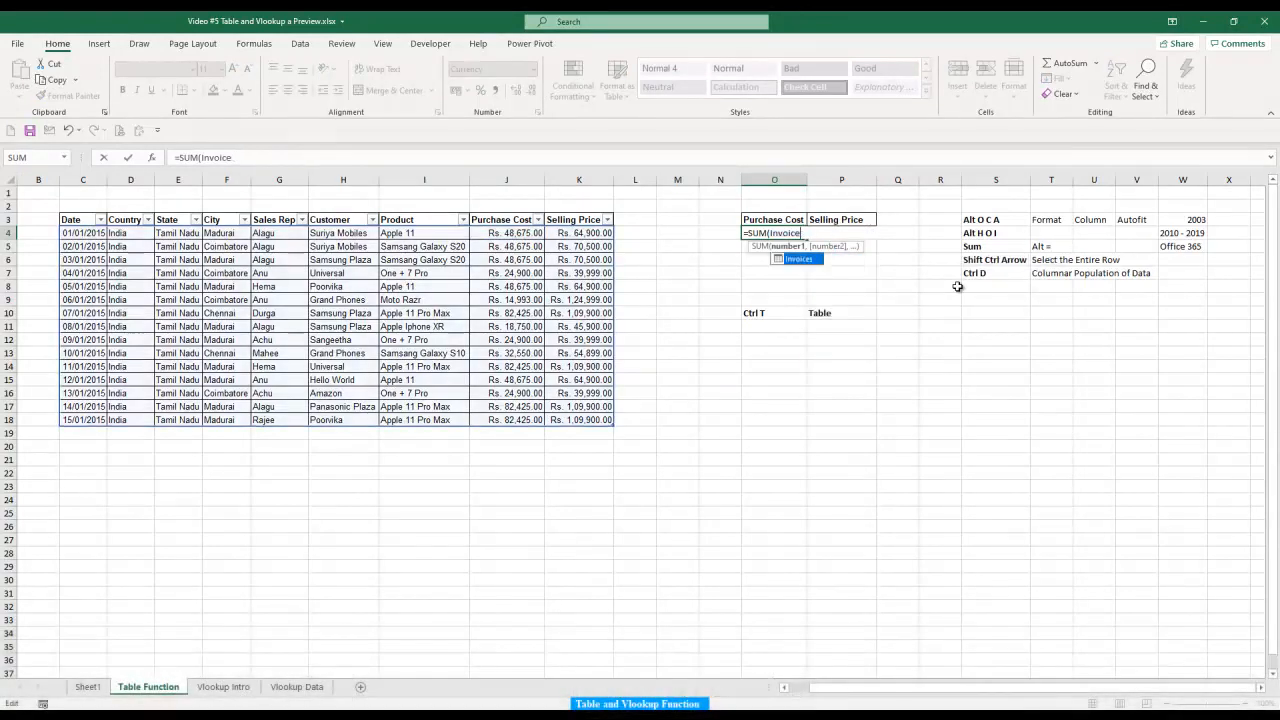
{"action": "key", "text": "BackSpace"}
Try to enter the Purchase Cost column by name as the SUM argument, reducing the formula back to =SUM(.
{"action": "type", "text": "pur"}
{"action": "key", "text": "BackSpace"}
{"action": "key", "text": "BackSpace"}
{"action": "key", "text": "BackSpace"}
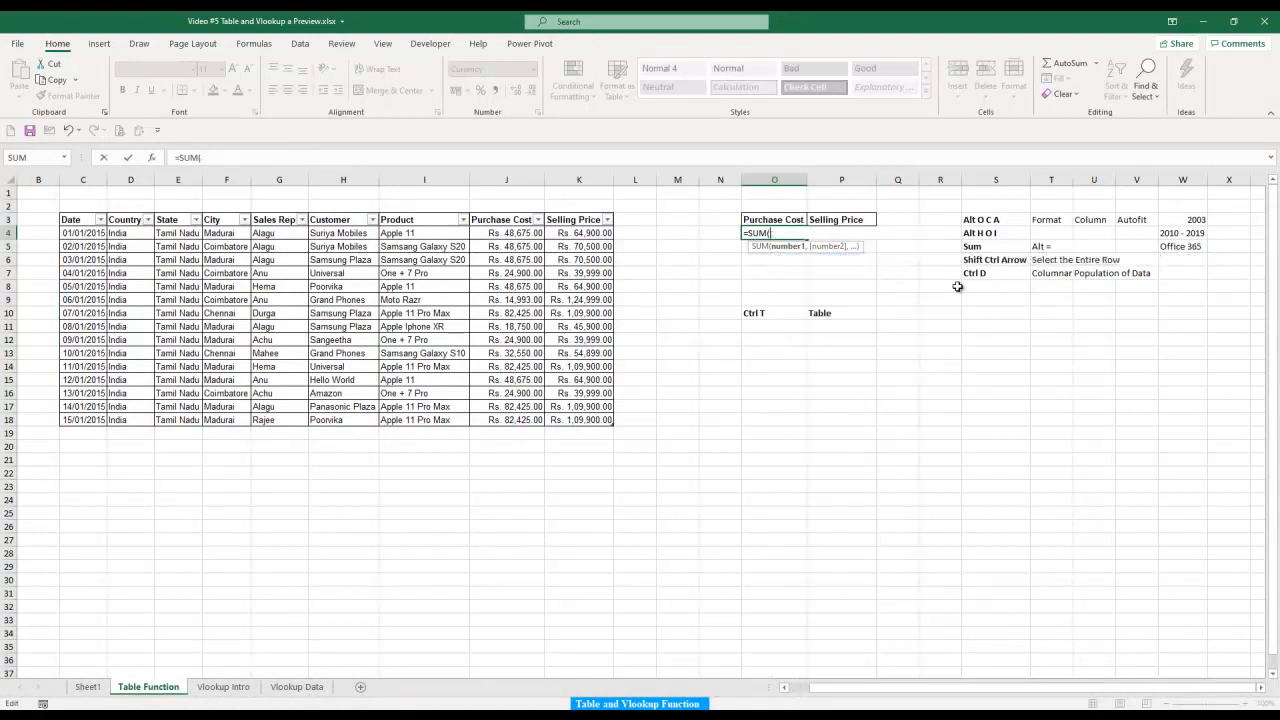
{"action": "type", "text": "purch"}
{"action": "key", "text": "BackSpace"}
{"action": "key", "text": "BackSpace"}
{"action": "key", "text": "BackSpace"}
{"action": "key", "text": "BackSpace"}
{"action": "key", "text": "BackSpace"}
{"action": "key", "text": "BackSpace"}
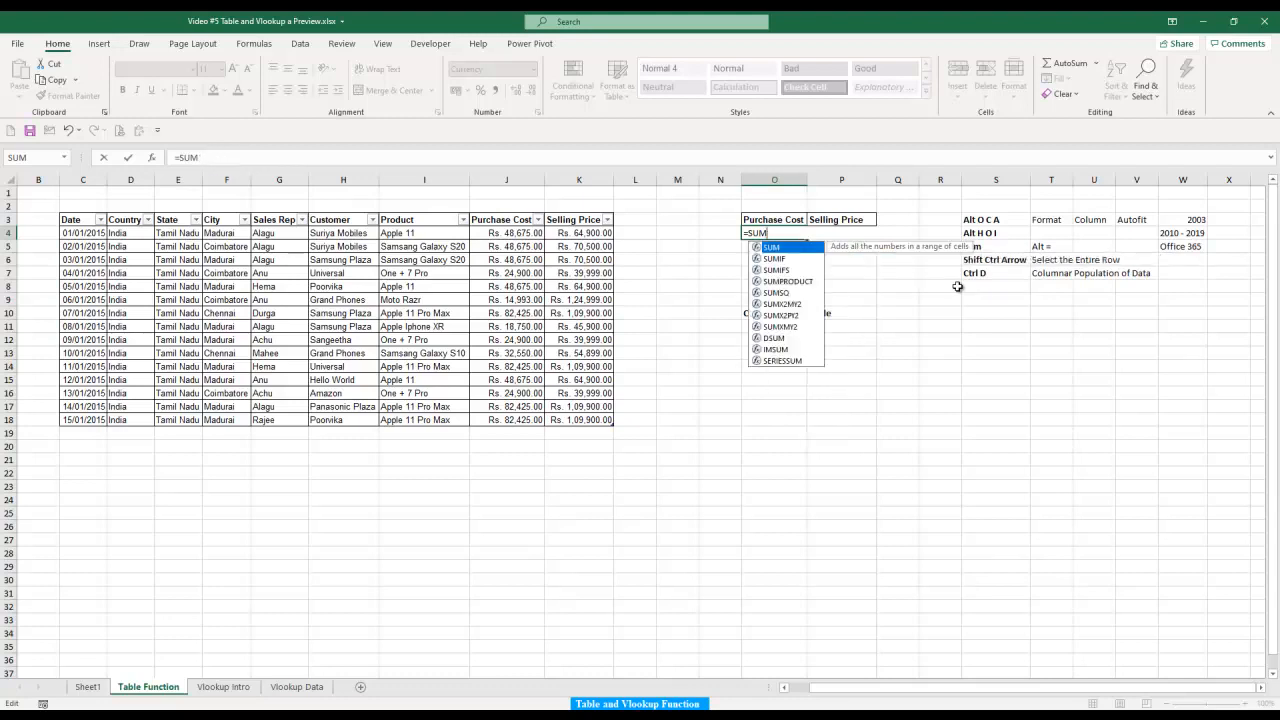
{"action": "type", "text": "("}
Complete the SUM in O4 with the whole Purchase Cost column, Invoices[Purchase Cost].
{"action": "left_click", "coordinate": [519, 236]}
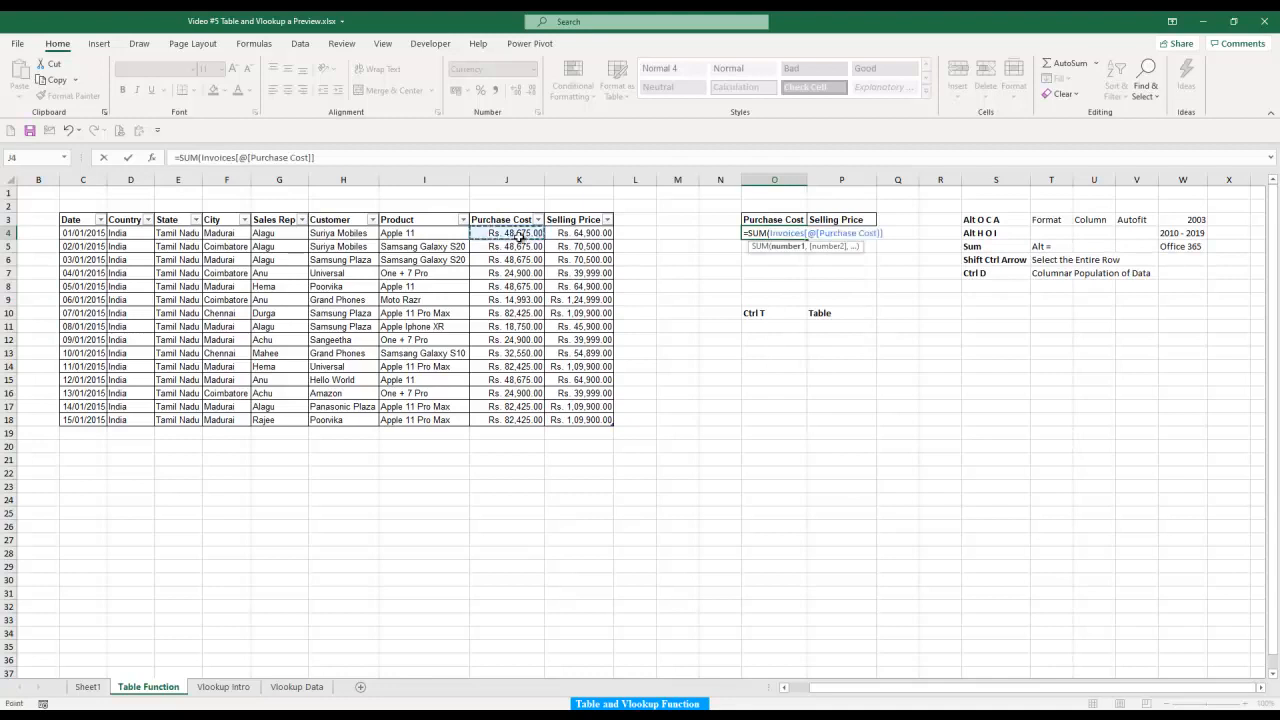
{"action": "key", "text": "ctrl+shift+Down"}
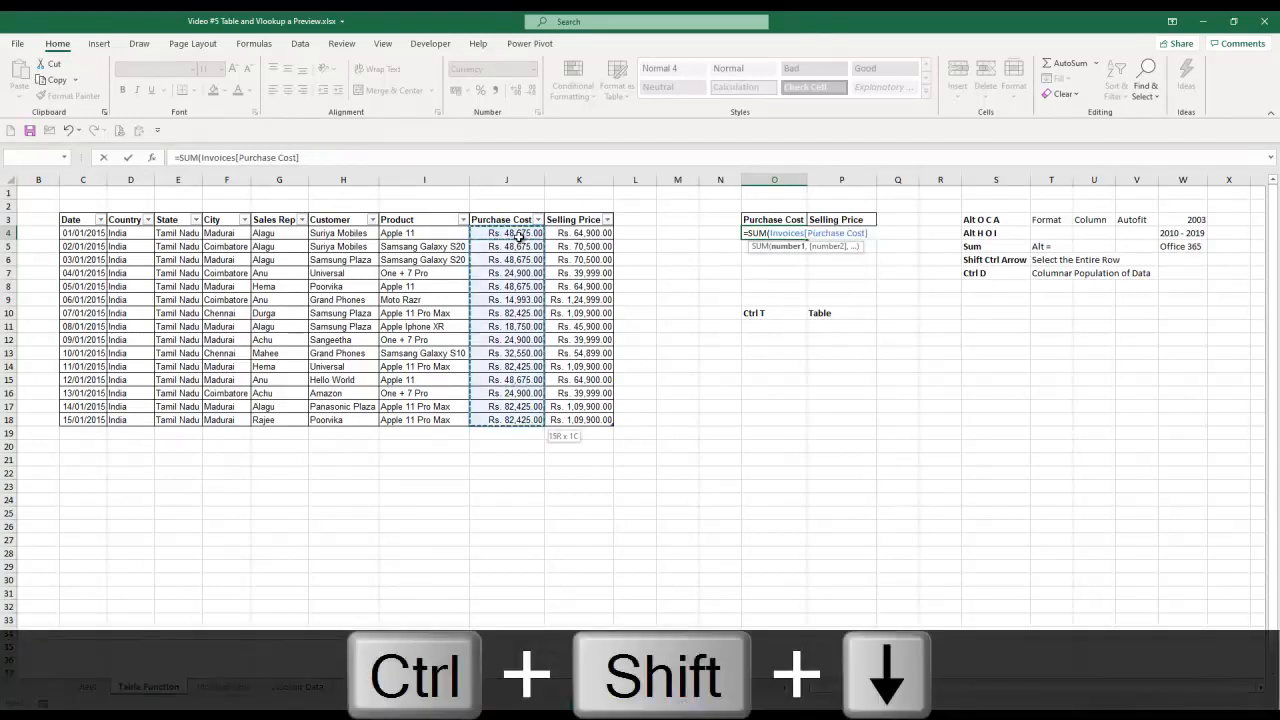
{"action": "key", "text": "Return"}
Enter a SUM formula in P4 that totals the whole Selling Price column of the Invoices table.
{"action": "key", "text": "Up"}
{"action": "key", "text": "Right"}
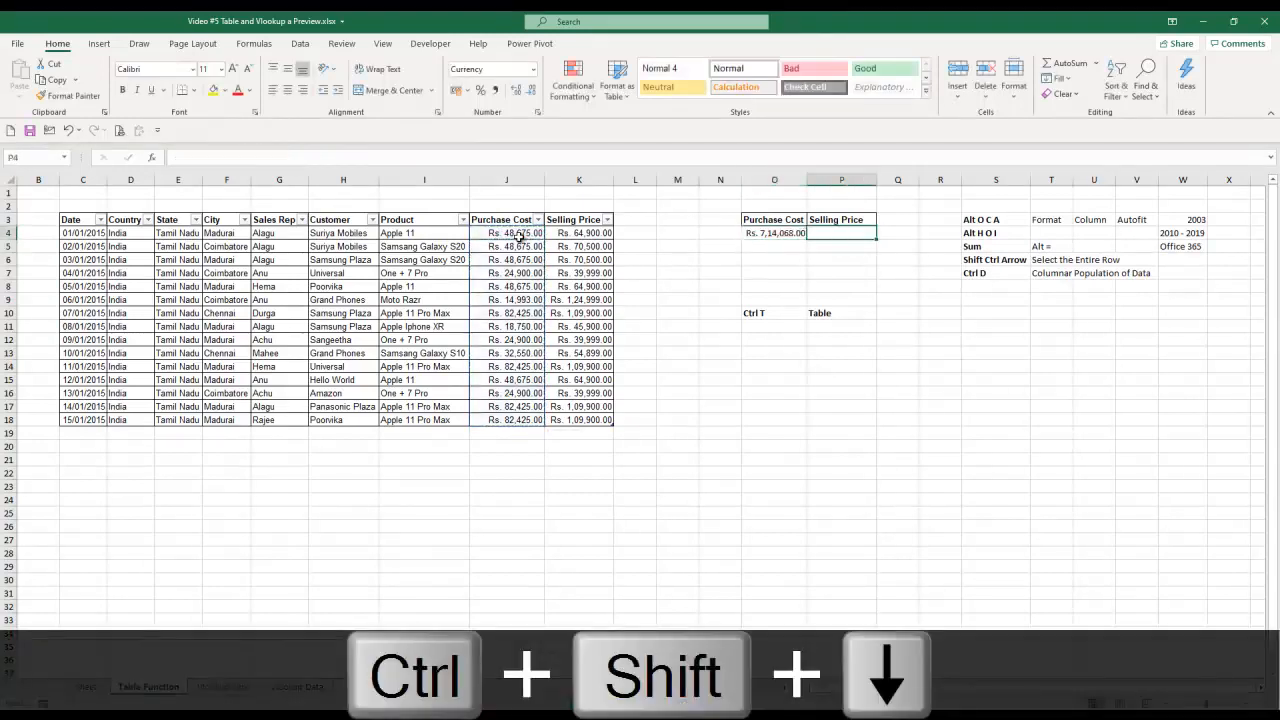
{"action": "type", "text": "=sum("}
{"action": "key", "text": "Left"}
{"action": "key", "text": "Left"}
{"action": "key", "text": "Left"}
{"action": "key", "text": "Left"}
{"action": "key", "text": "Left"}
{"action": "key", "text": "ctrl+shift+Down"}
{"action": "key", "text": "Return"}
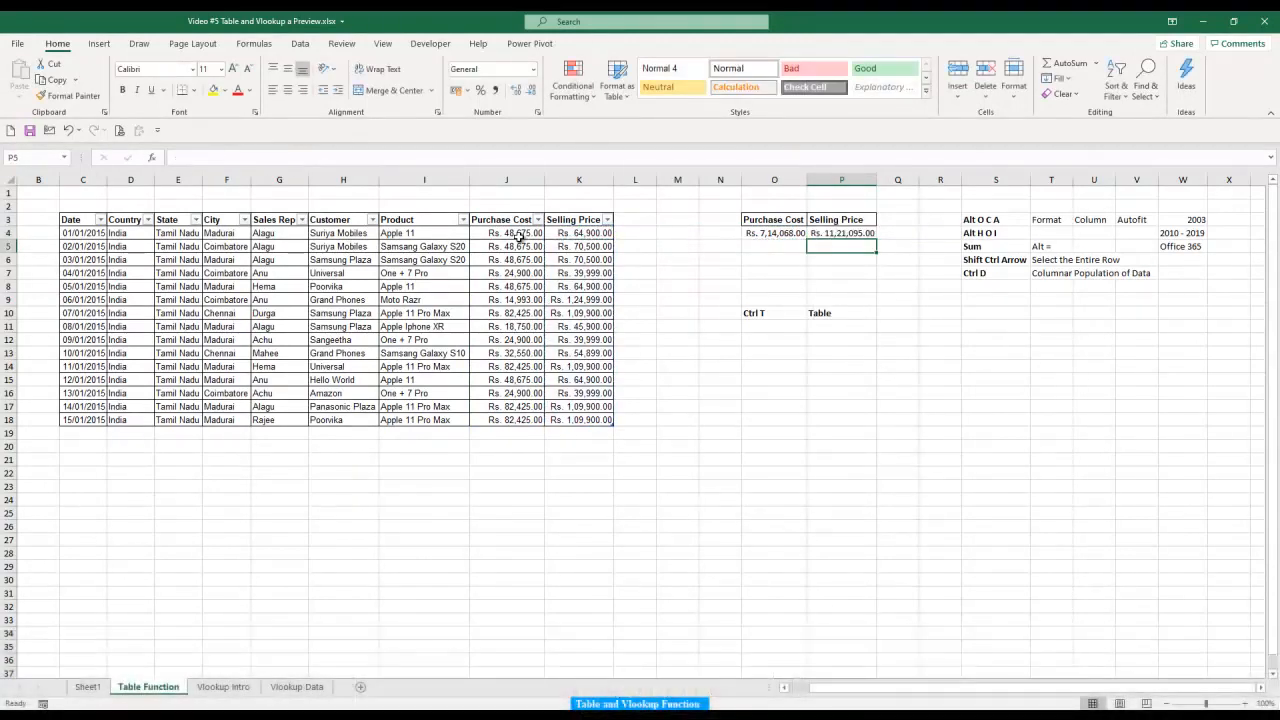
Autofit the widths of columns O and P to the total amounts.
{"action": "scroll", "coordinate": [846, 447], "scroll_direction": "up", "scroll_amount": 1}
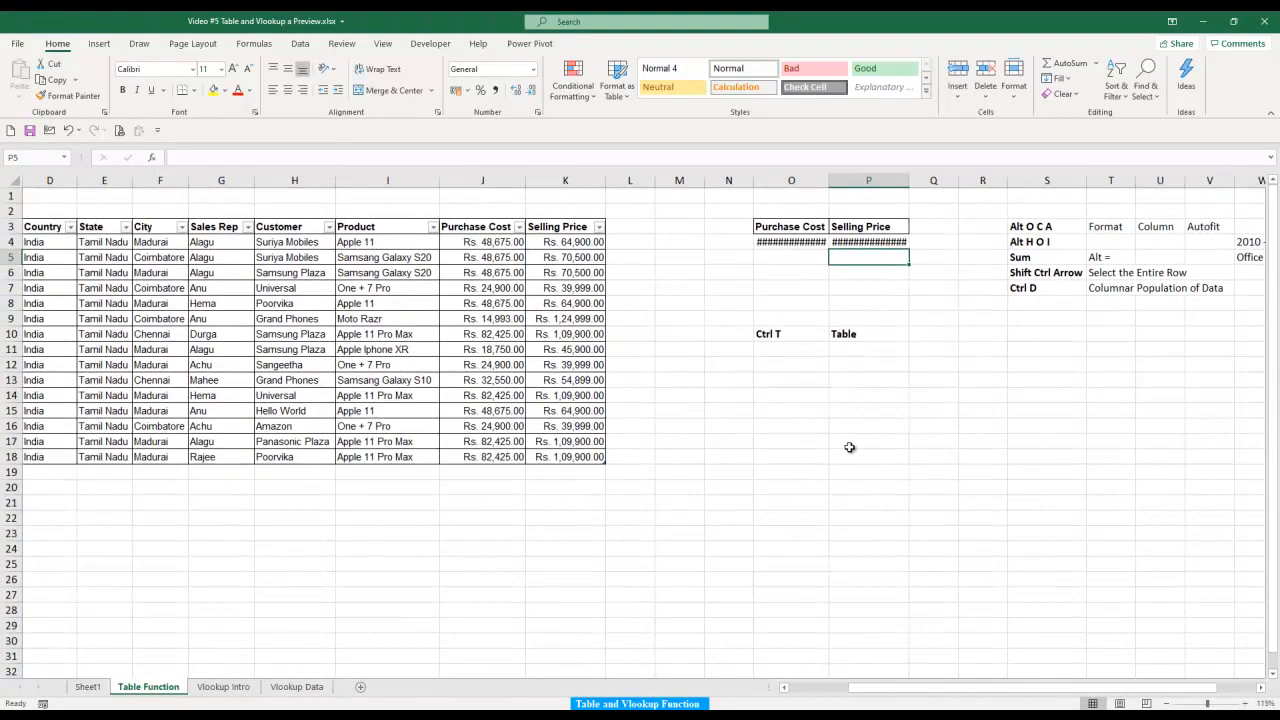
{"action": "scroll", "coordinate": [849, 447], "scroll_direction": "up", "scroll_amount": 1}
{"action": "double_click", "coordinate": [873, 181]}
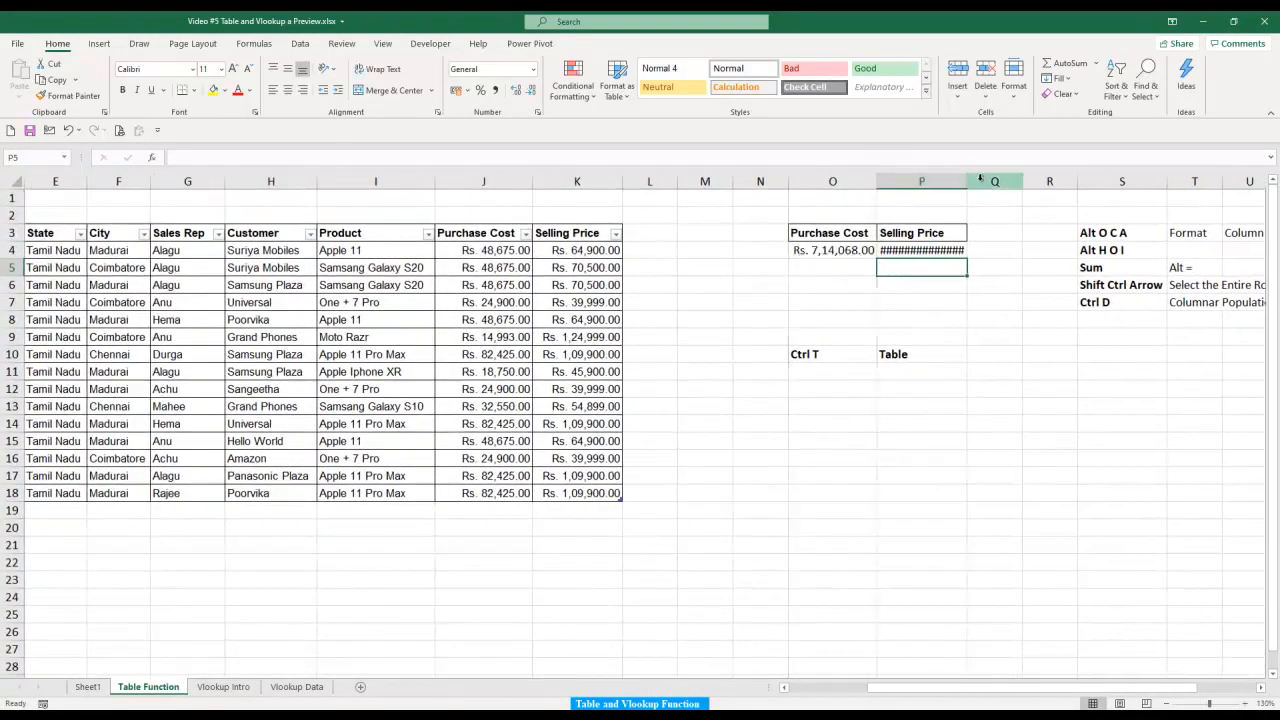
{"action": "double_click", "coordinate": [967, 181]}
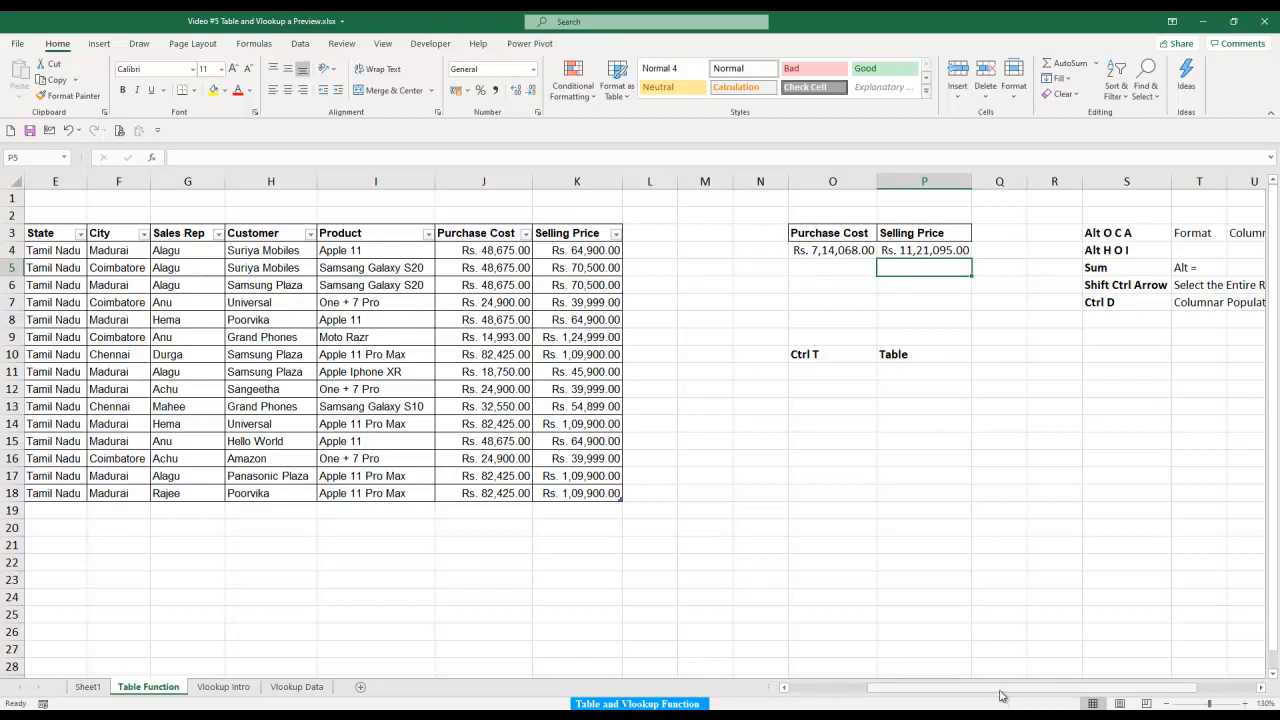
Add a new row below the table's last record and enter the date 16/1/2015 in C19.
{"action": "left_click_drag", "start_coordinate": [1003, 697], "coordinate": [923, 697]}
{"action": "left_click_drag", "start_coordinate": [163, 493], "coordinate": [818, 497]}
{"action": "left_click", "coordinate": [818, 495]}
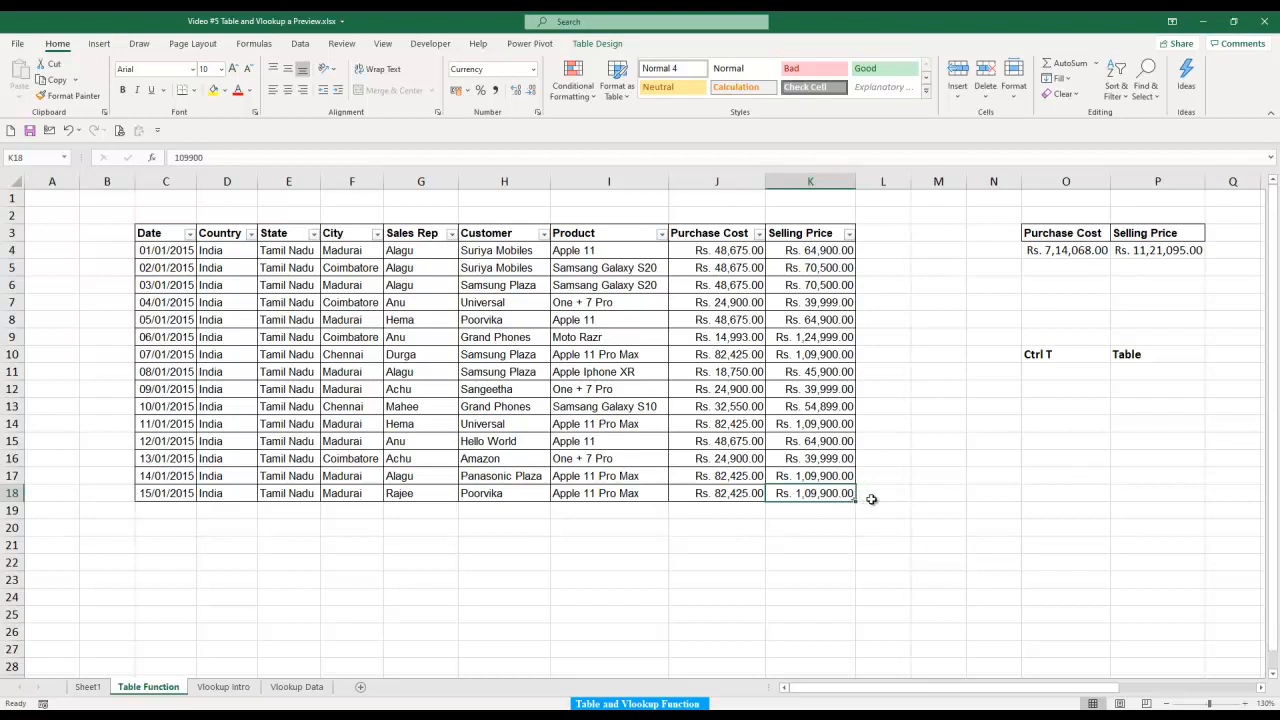
{"action": "key", "text": "Tab"}
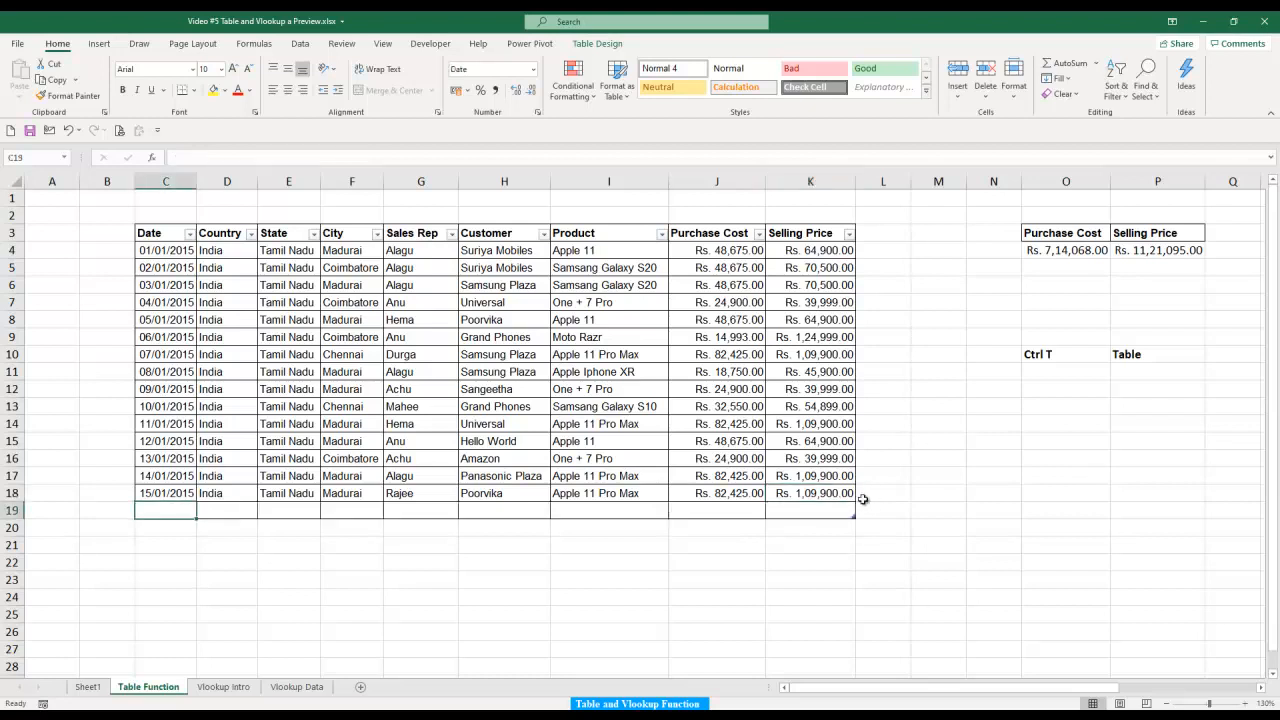
{"action": "type", "text": "16/1/2015"}
{"action": "key", "text": "Tab"}
Fill the Country through Selling Price values from row 18 into row 19, and undo the whole added record.
{"action": "key", "text": "Up"}
{"action": "key", "text": "ctrl+shift+Right"}
{"action": "key", "text": "ctrl+shift+Down"}
{"action": "key", "text": "ctrl+d"}
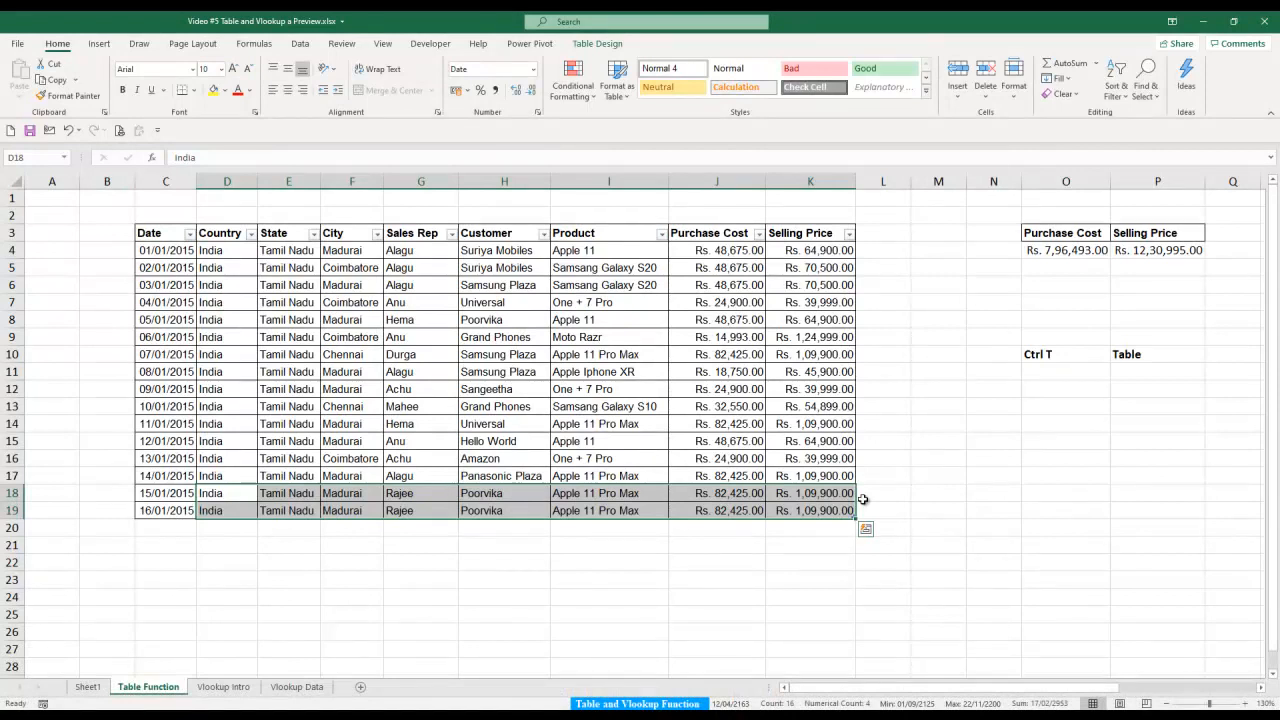
{"action": "key", "text": "ctrl+z"}
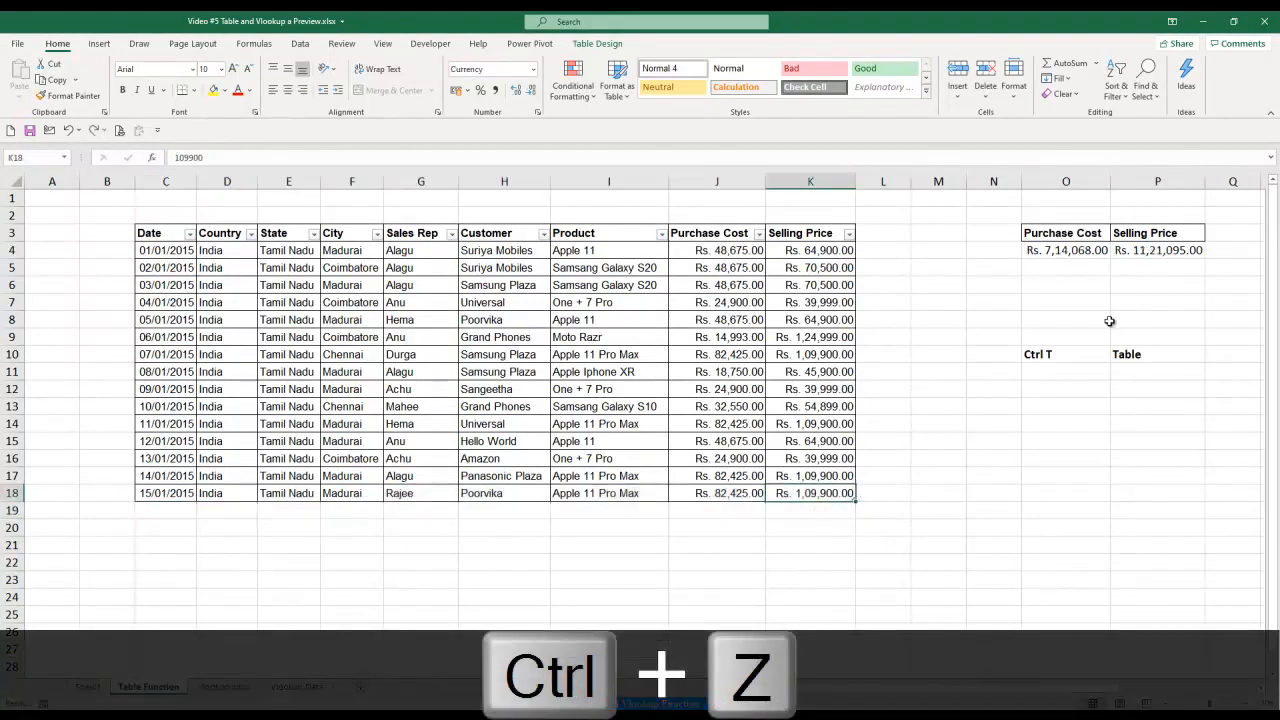
Enter the formula =O4 in O6 to repeat the Purchase Cost total.
{"action": "left_click_drag", "start_coordinate": [1063, 291], "coordinate": [1066, 303]}
{"action": "key", "text": "Up"}
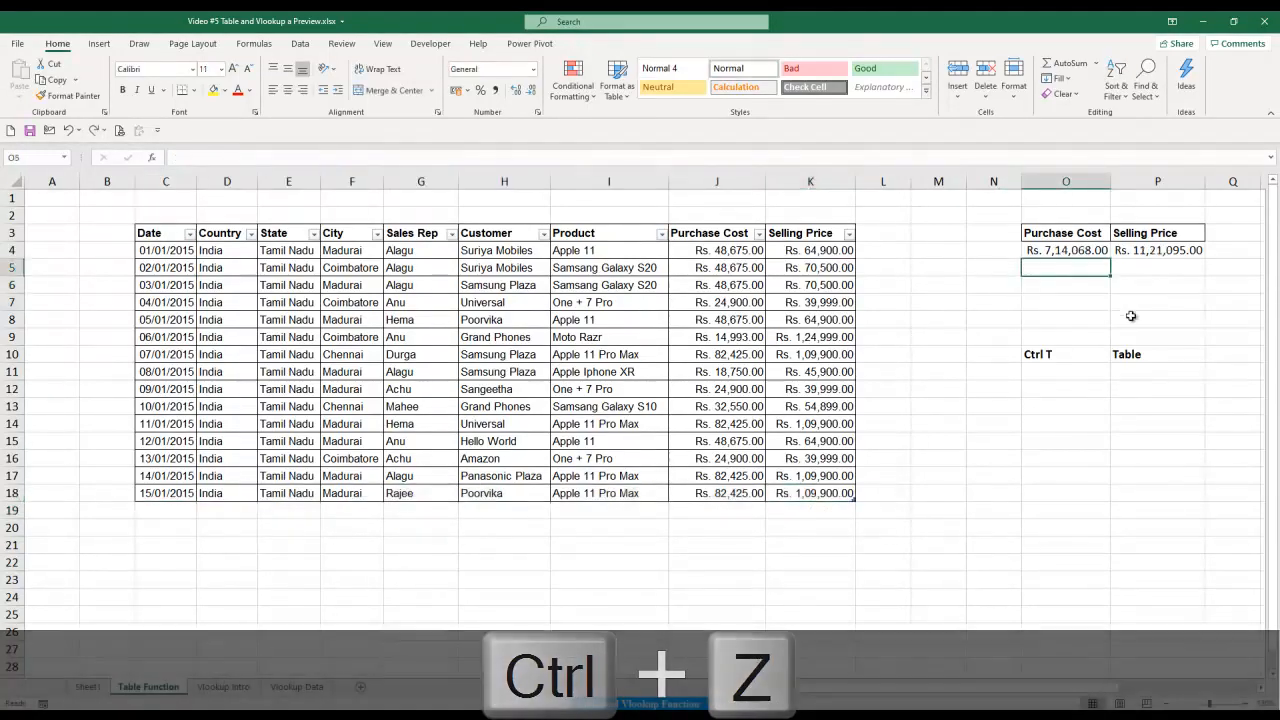
{"action": "key", "text": "Down"}
{"action": "type", "text": "="}
{"action": "key", "text": "Up"}
{"action": "key", "text": "Up"}
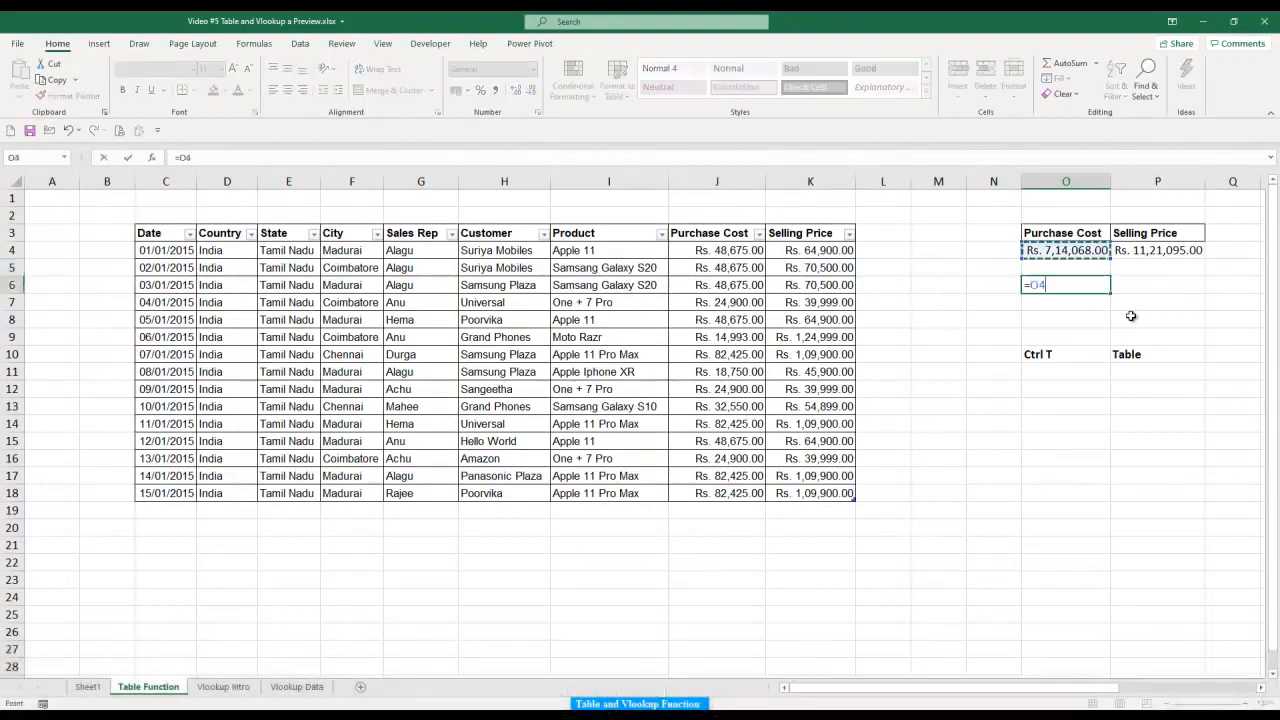
{"action": "key", "text": "ctrl+Return"}
Fill the O6 formula across into P6 to repeat the Selling Price total.
{"action": "key", "text": "shift+Right"}
{"action": "key", "text": "ctrl+d"}
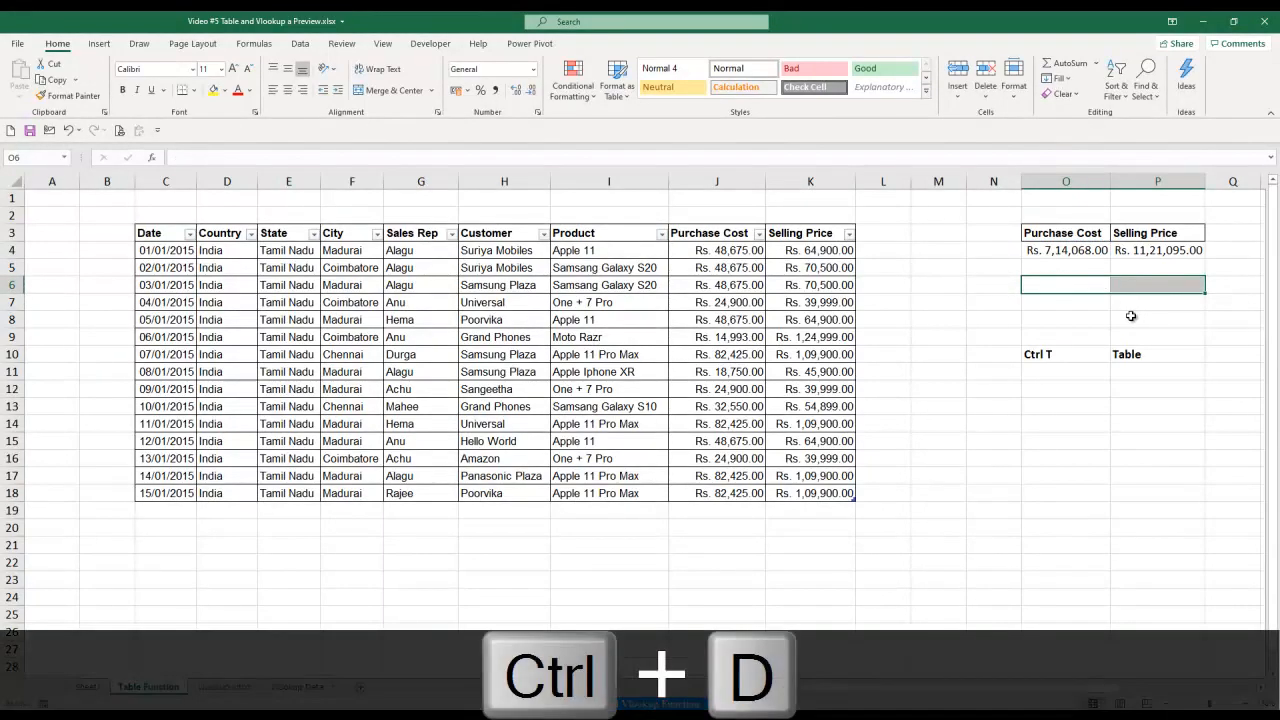
{"action": "key", "text": "ctrl+z"}
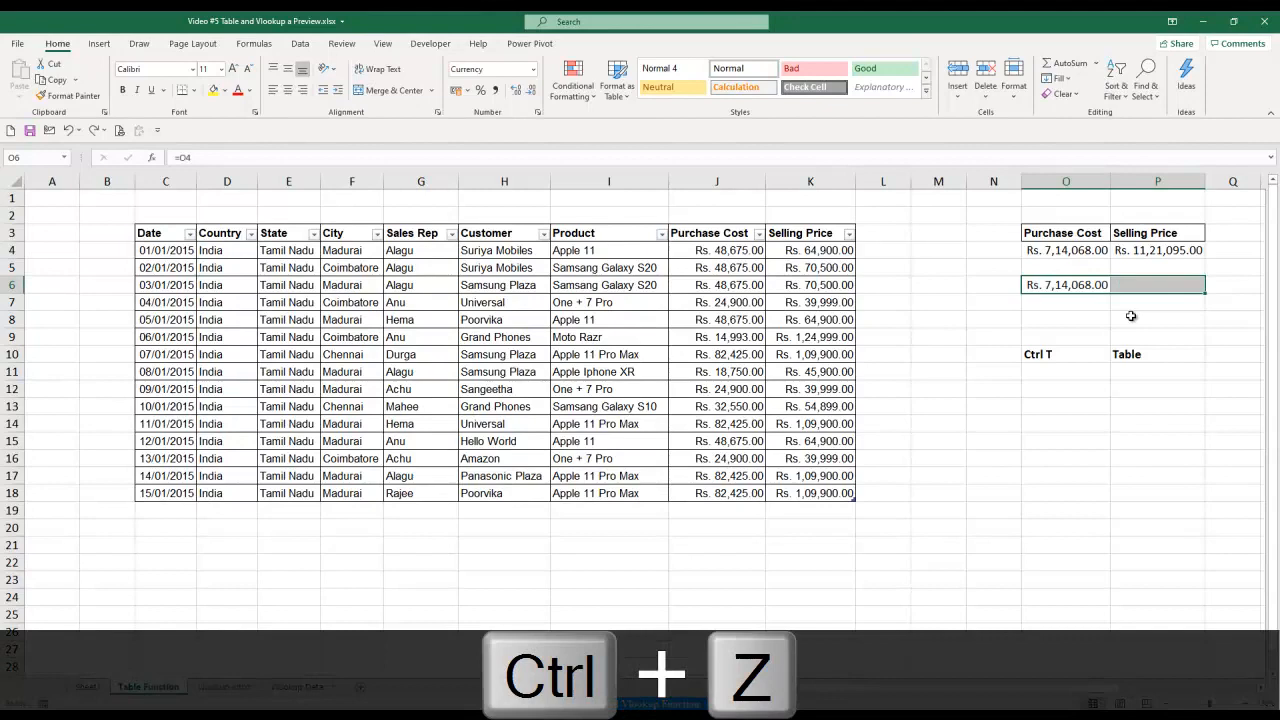
{"action": "key", "text": "ctrl+r"}
Replace the formulas in O6:P6 with their values using Paste Special Values.
{"action": "key", "text": "ctrl+c"}
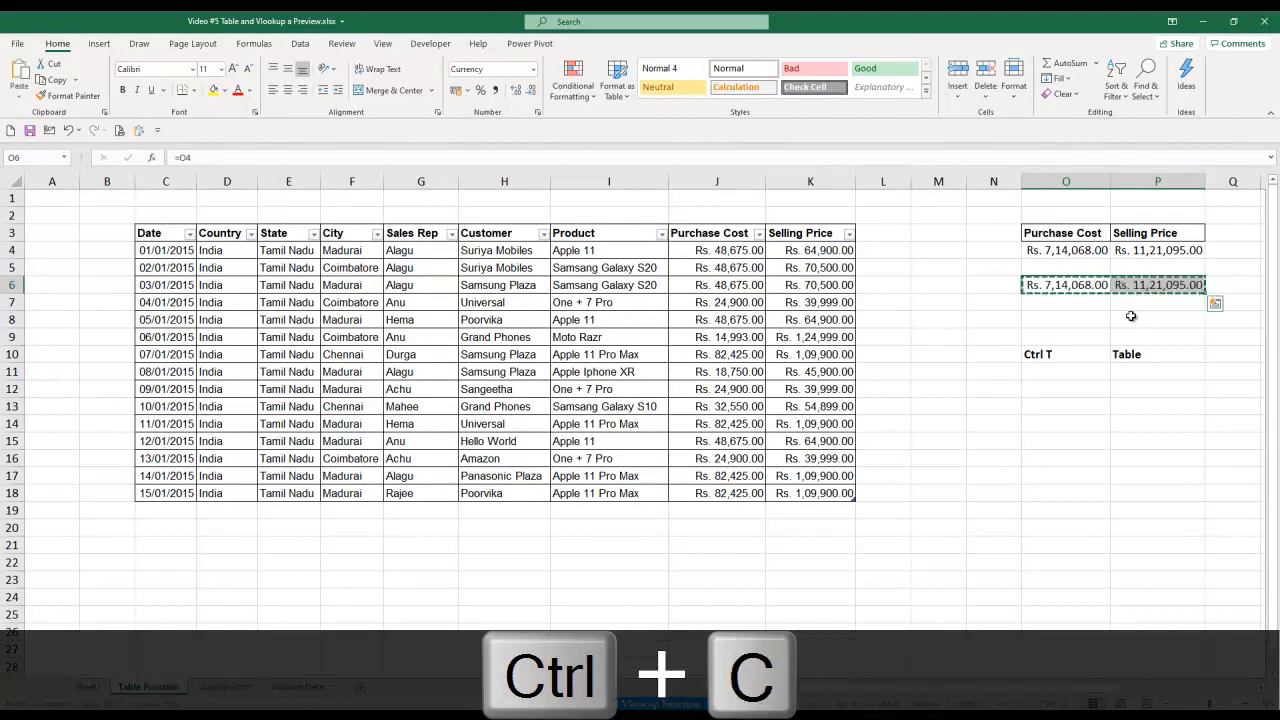
{"action": "key", "text": "alt+e"}
{"action": "key", "text": "alt+s"}
{"action": "key", "text": "alt+v"}
{"action": "key", "text": "Return"}
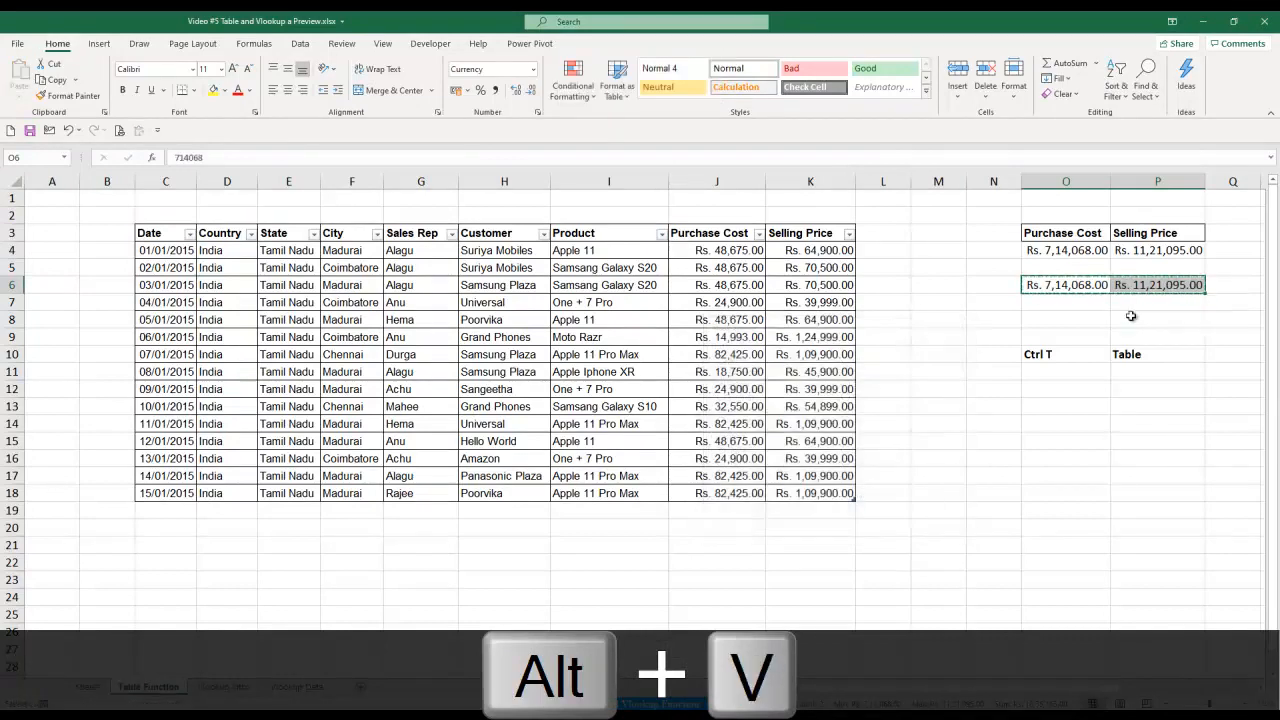
{"action": "key", "text": "Escape"}
{"action": "key", "text": "Up"}
{"action": "key", "text": "Down"}
{"action": "key", "text": "ctrl+shift+Right"}
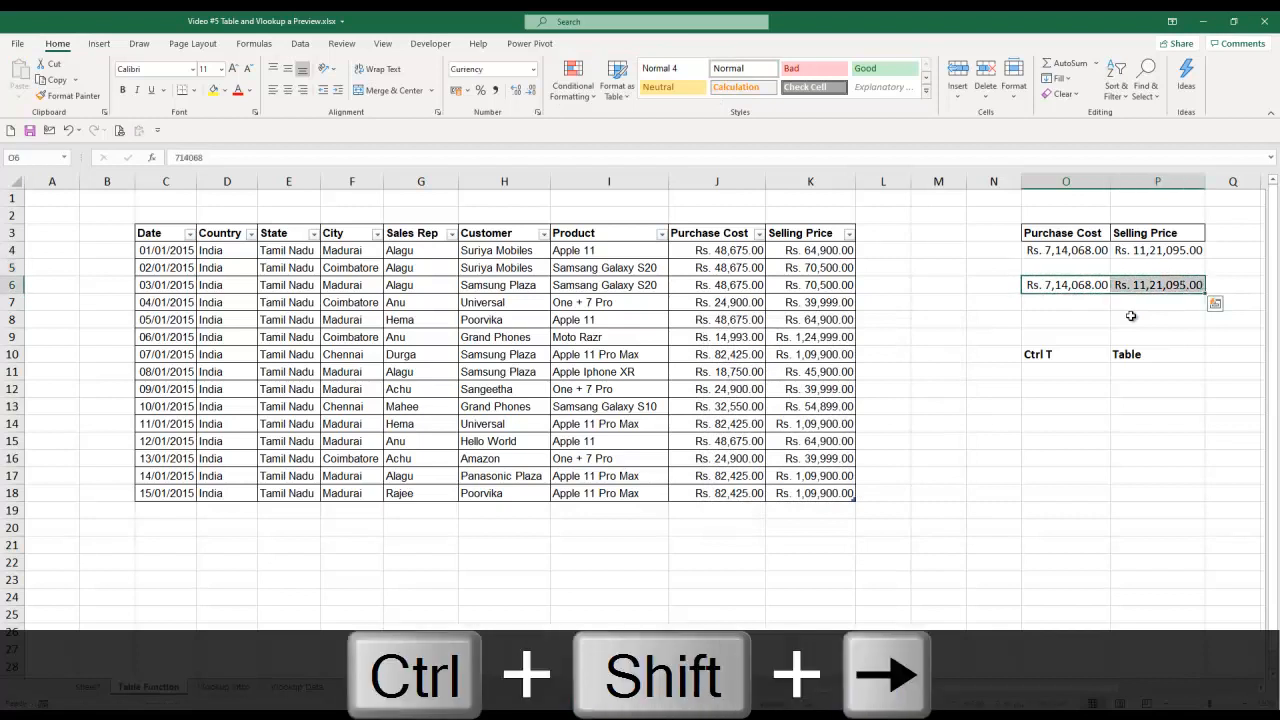
Add a new empty row 19 below the last record of the Invoices table.
{"action": "key", "text": "Left"}
{"action": "key", "text": "Left"}
{"action": "key", "text": "Left"}
{"action": "key", "text": "Left"}
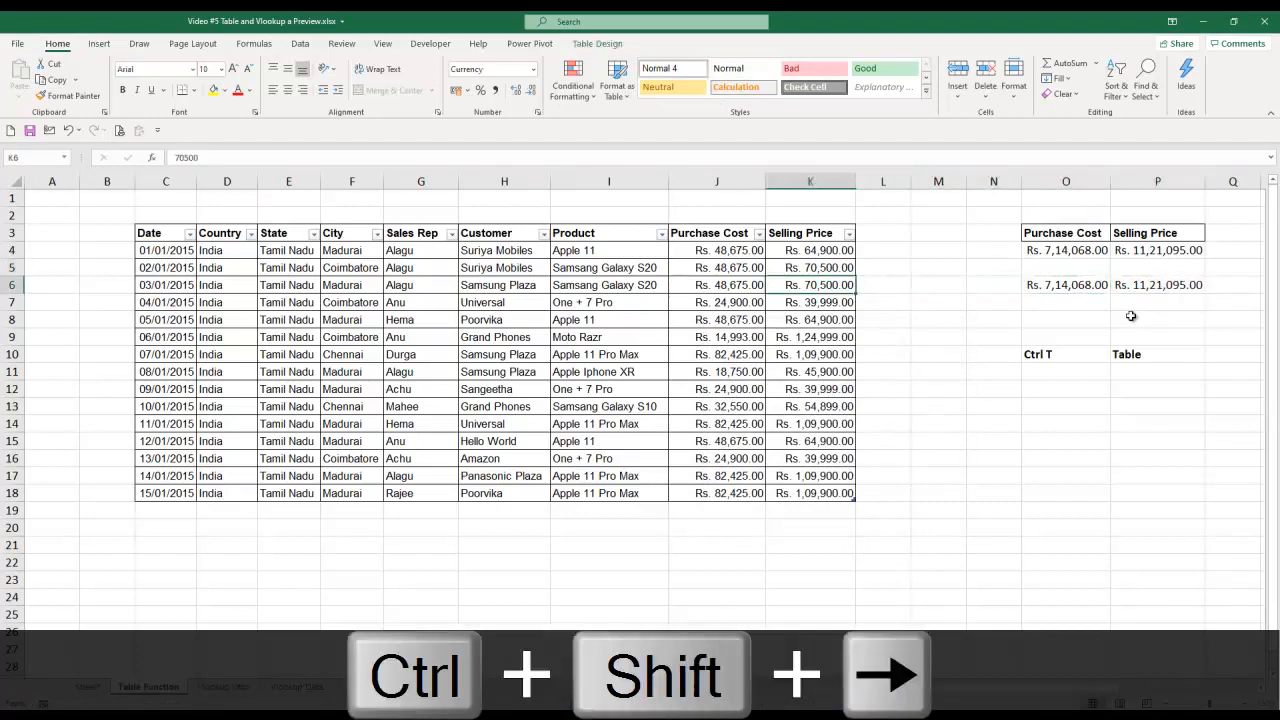
{"action": "key", "text": "ctrl+Down"}
{"action": "key", "text": "Tab"}
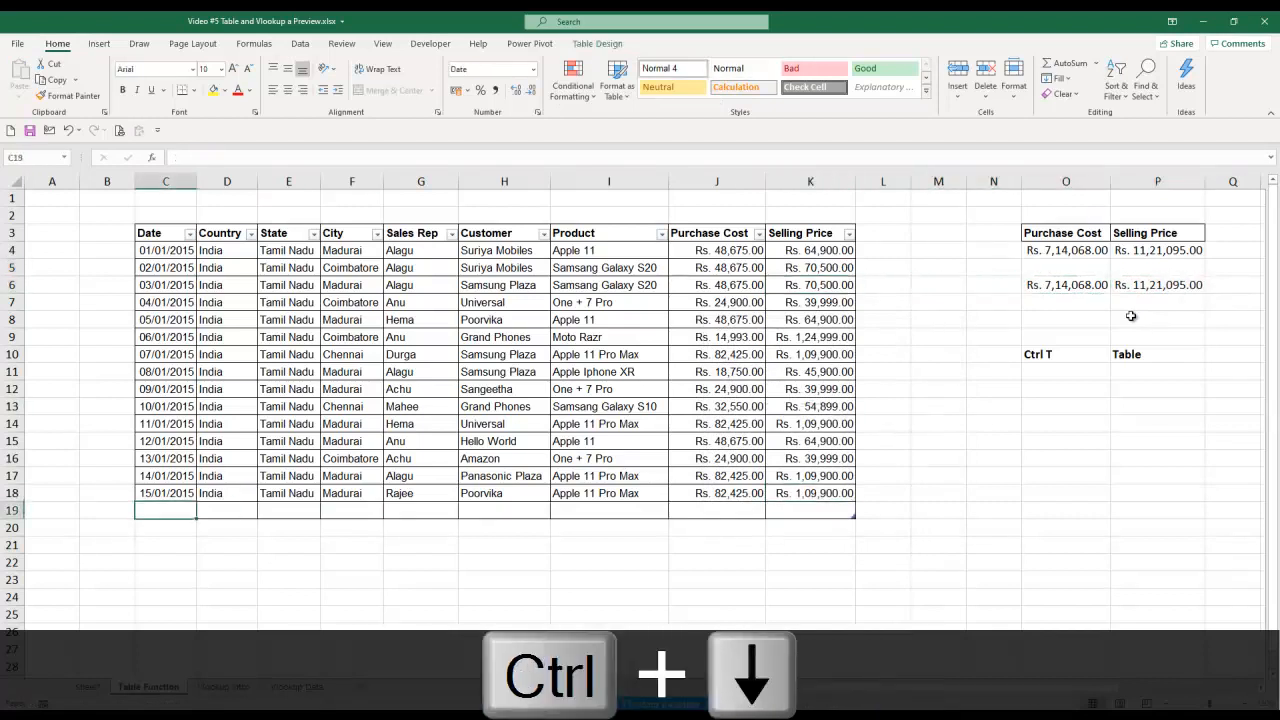
Complete row 19 with the date 16-1-2015 and fill the row 18 details down from Country to Selling Price.
{"action": "type", "text": "16/01/2015"}
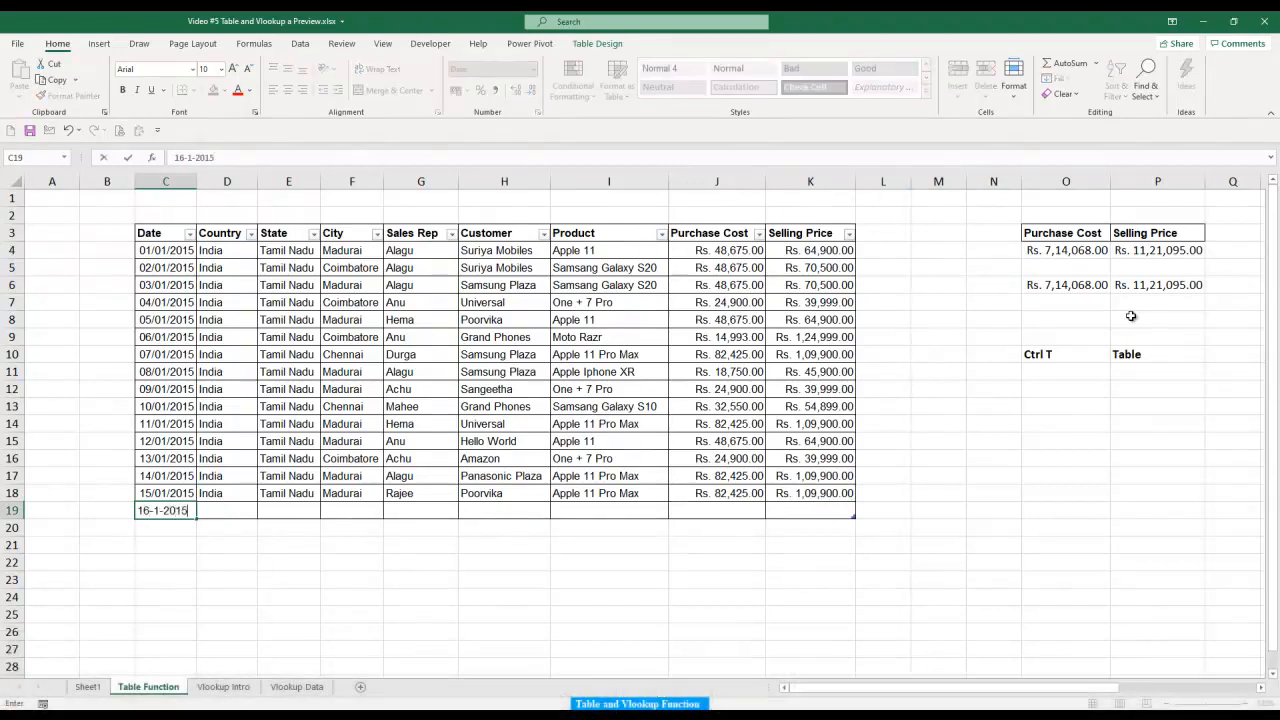
{"action": "key", "text": "Tab"}
{"action": "key", "text": "Up"}
{"action": "key", "text": "ctrl+shift+Right"}
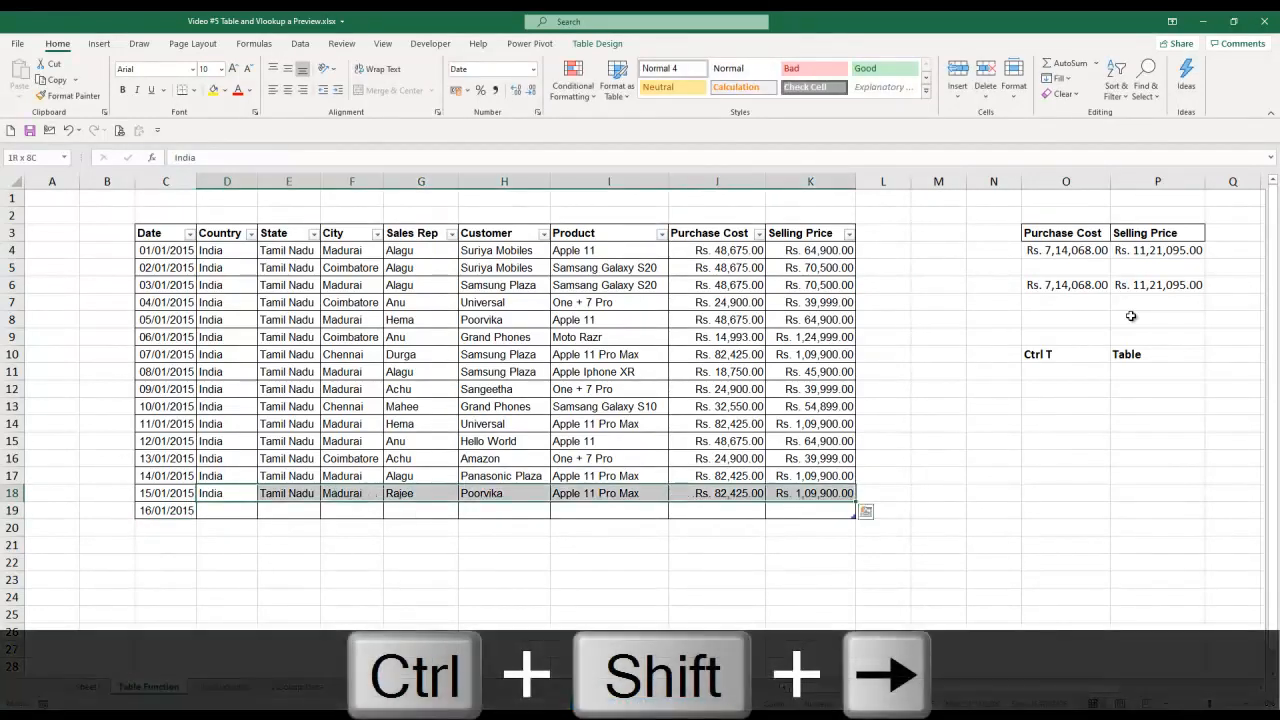
{"action": "key", "text": "ctrl+shift+Down"}
{"action": "key", "text": "ctrl+d"}
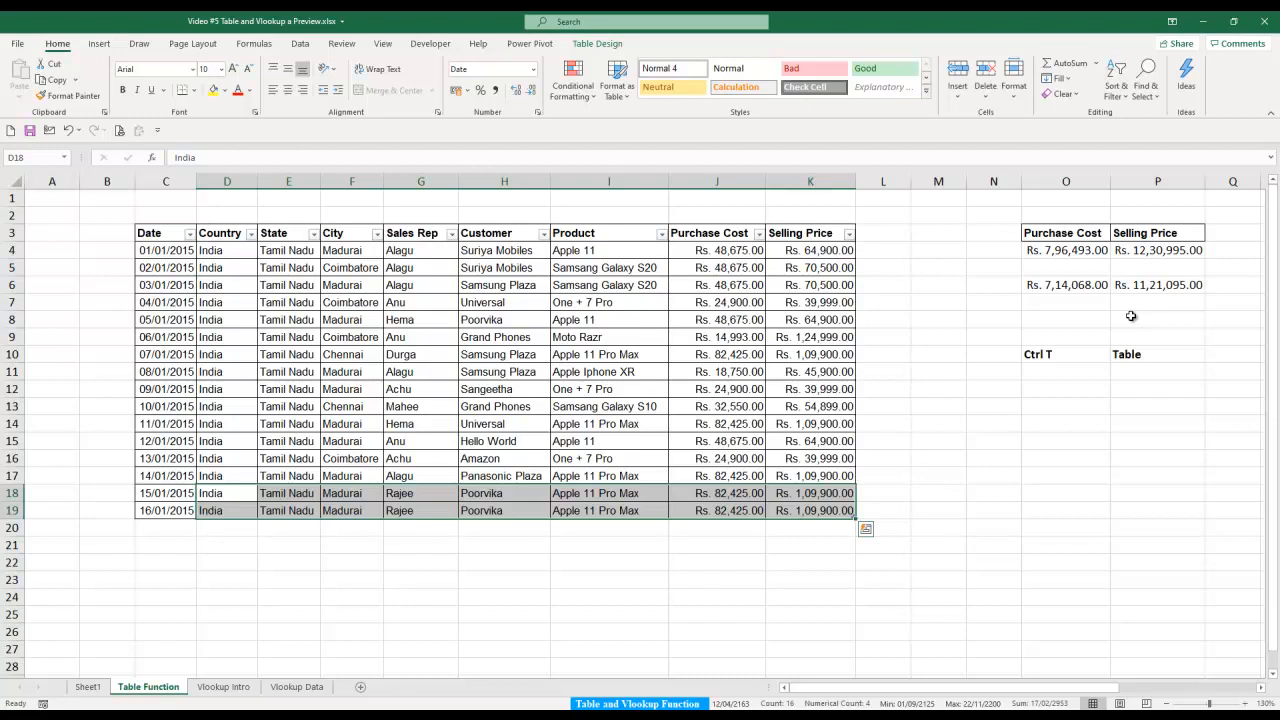
Copy the records in D15:K18 and paste them directly below the Invoices table, starting at D20.
{"action": "key", "text": "Up"}
{"action": "key", "text": "Up"}
{"action": "key", "text": "Up"}
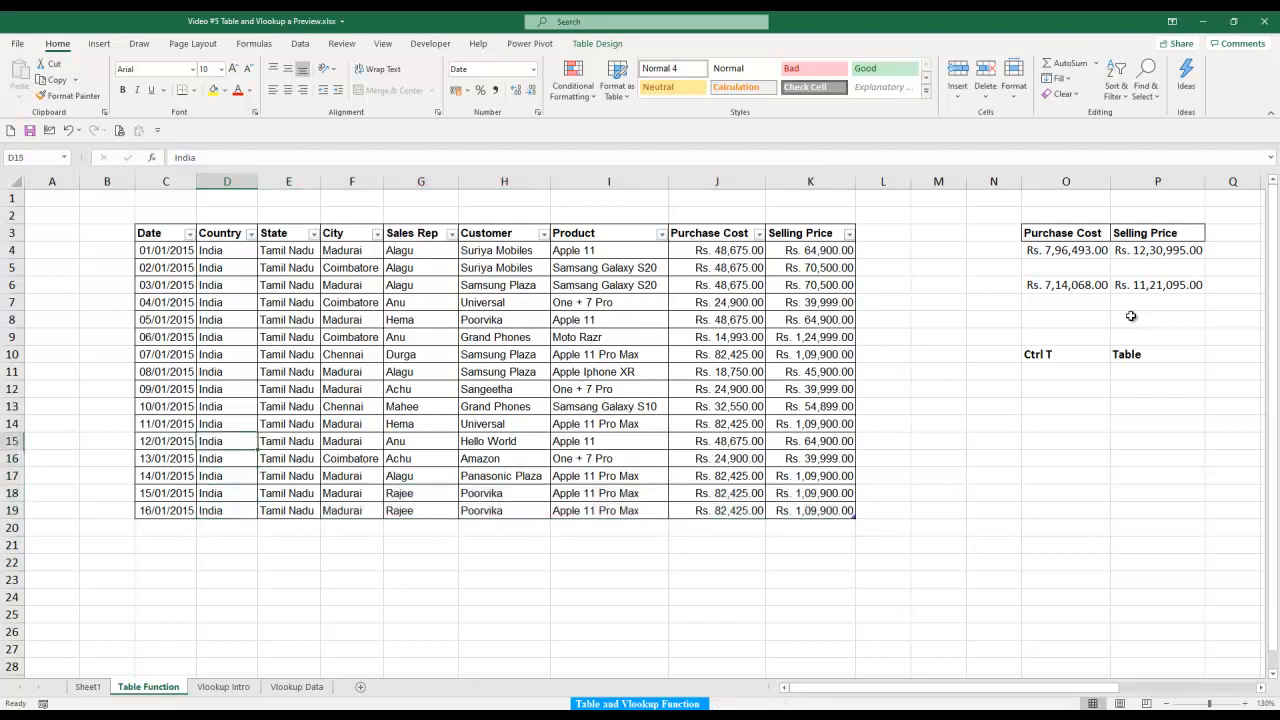
{"action": "key", "text": "shift+Down"}
{"action": "key", "text": "shift+Down"}
{"action": "key", "text": "shift+Down"}
{"action": "key", "text": "shift+Right"}
{"action": "key", "text": "shift+Right"}
{"action": "key", "text": "shift+Right"}
{"action": "key", "text": "shift+Right"}
{"action": "key", "text": "shift+Right"}
{"action": "key", "text": "shift+Right"}
{"action": "key", "text": "shift+Right"}
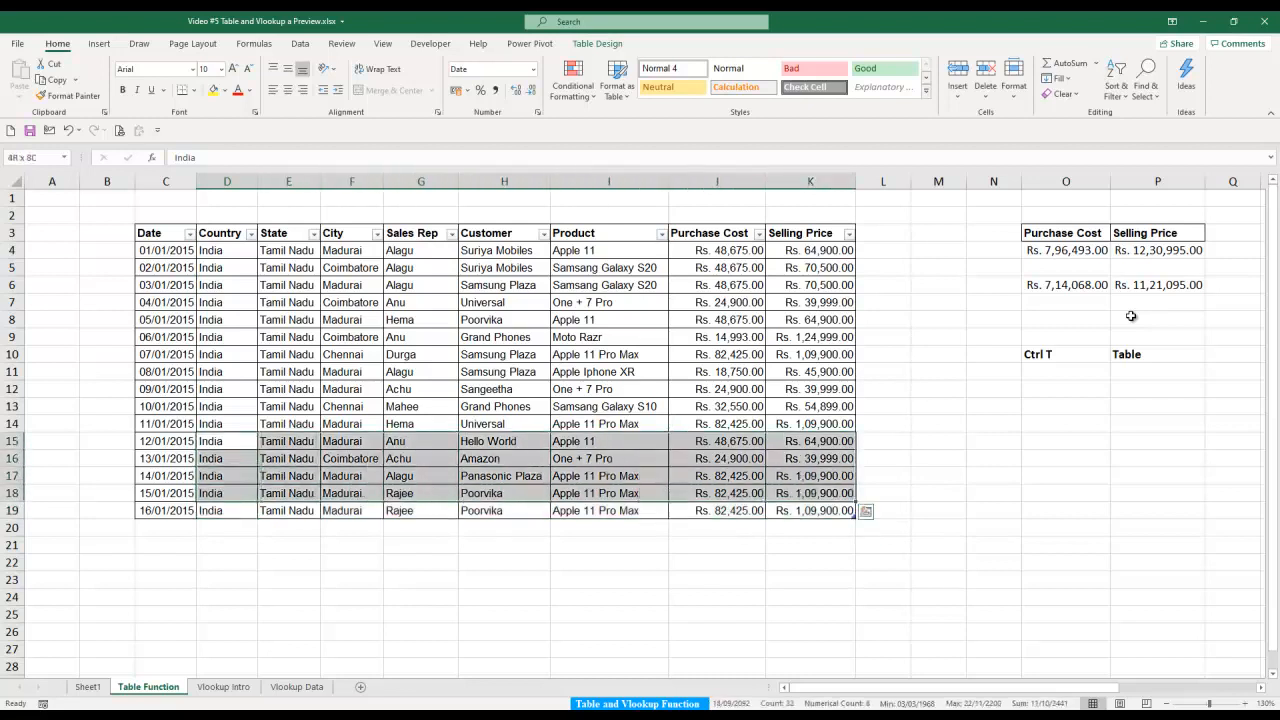
{"action": "key", "text": "ctrl+c"}
{"action": "key", "text": "Down"}
{"action": "key", "text": "Down"}
{"action": "key", "text": "Down"}
{"action": "key", "text": "Down"}
{"action": "key", "text": "Down"}
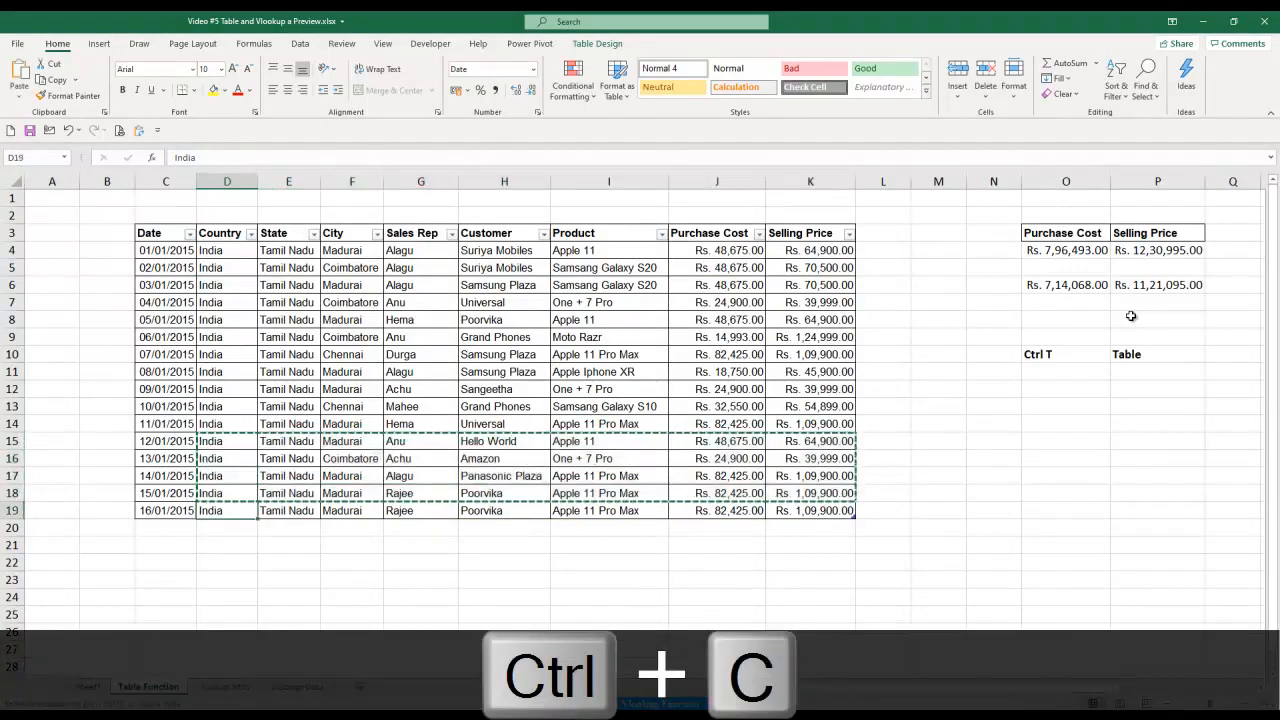
{"action": "key", "text": "ctrl+v"}
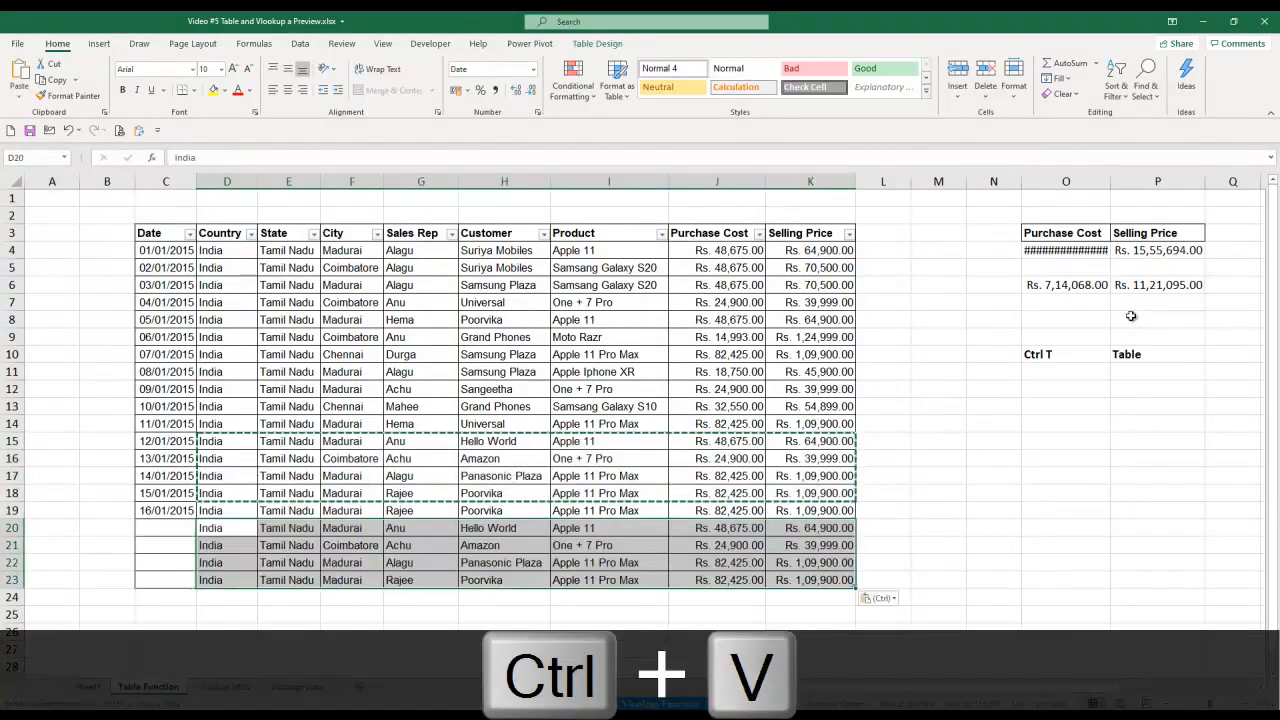
Fill the date in C19 down through C23 for the pasted records.
{"action": "key", "text": "Left"}
{"action": "key", "text": "Up"}
{"action": "key", "text": "shift+Down"}
{"action": "key", "text": "shift+Down"}
{"action": "key", "text": "shift+Down"}
{"action": "key", "text": "shift+Down"}
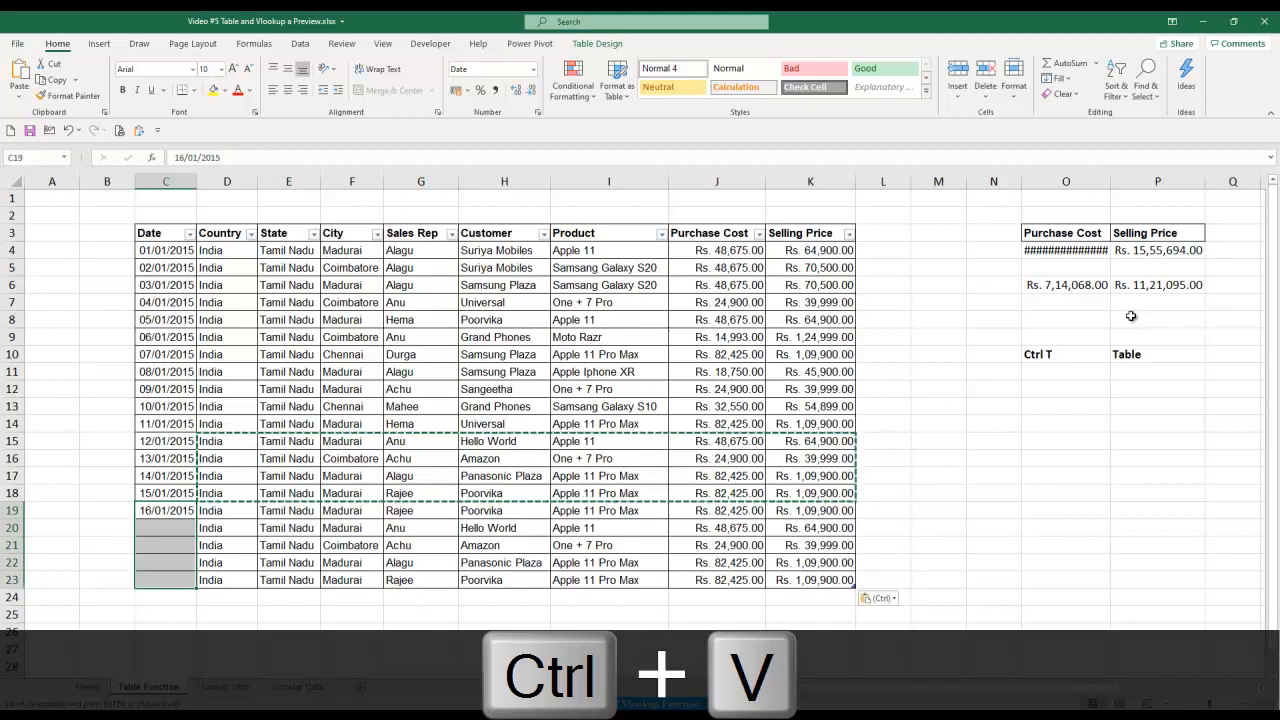
{"action": "key", "text": "ctrl+d"}
AutoFit the width of column O to the Purchase Cost total in O4.
{"action": "key", "text": "Up"}
{"action": "key", "text": "Up"}
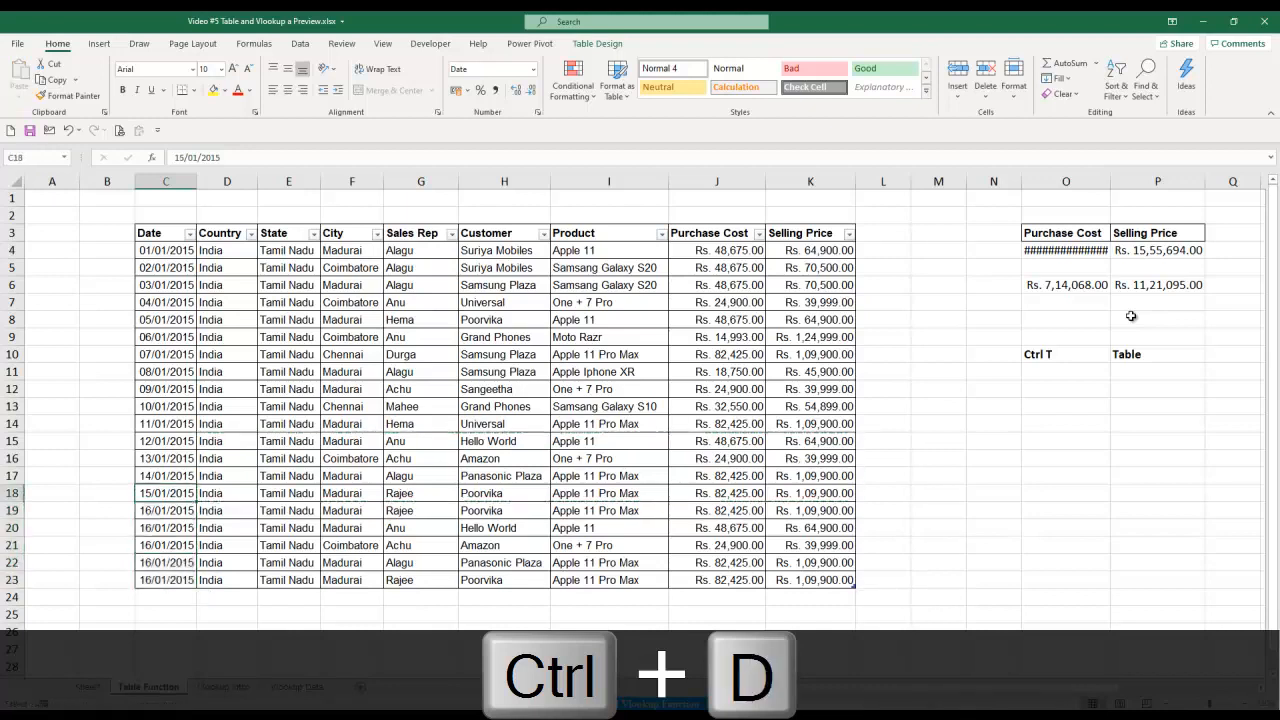
{"action": "key", "text": "Up"}
{"action": "key", "text": "Up"}
{"action": "key", "text": "Up"}
{"action": "key", "text": "Up"}
{"action": "key", "text": "Up"}
{"action": "key", "text": "Up"}
{"action": "key", "text": "Up"}
{"action": "key", "text": "Up"}
{"action": "key", "text": "Up"}
{"action": "key", "text": "Up"}
{"action": "key", "text": "Up"}
{"action": "key", "text": "Up"}
{"action": "key", "text": "Up"}
{"action": "key", "text": "Up"}
{"action": "key", "text": "Right"}
{"action": "key", "text": "Right"}
{"action": "key", "text": "Right"}
{"action": "key", "text": "Right"}
{"action": "key", "text": "Right"}
{"action": "key", "text": "Right"}
{"action": "key", "text": "Right"}
{"action": "key", "text": "Right"}
{"action": "key", "text": "Right"}
{"action": "key", "text": "Right"}
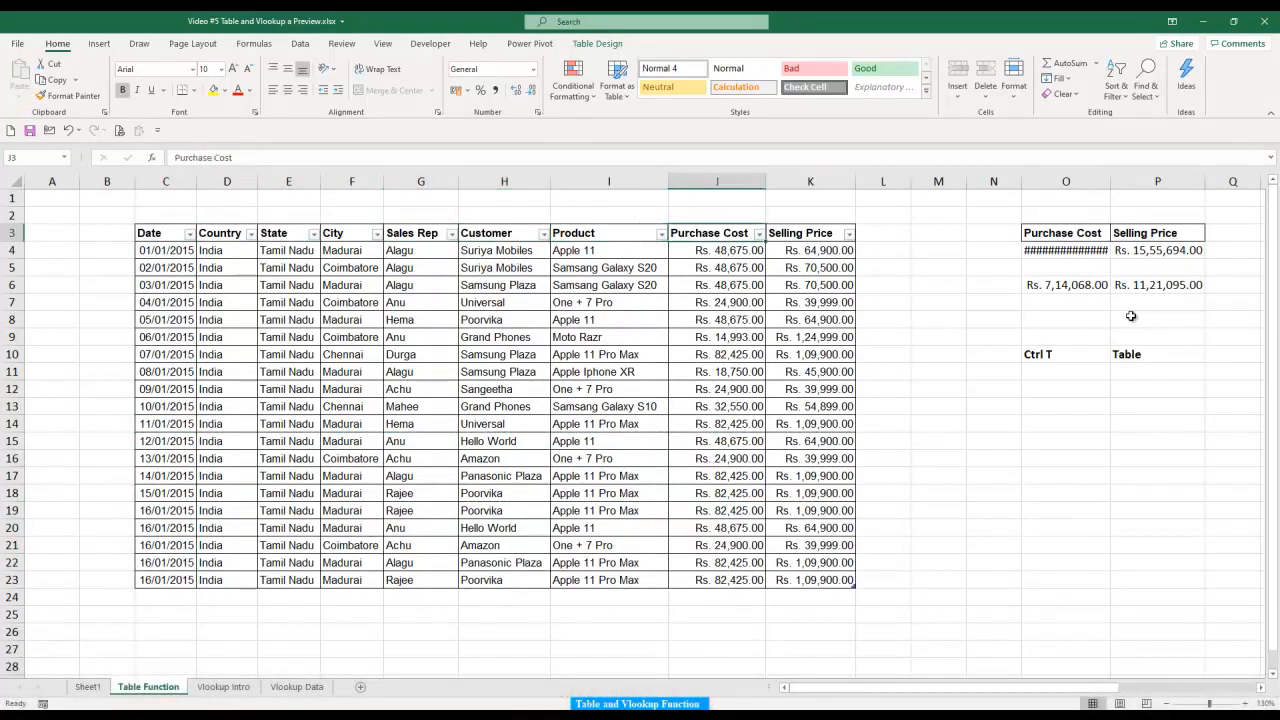
{"action": "key", "text": "Right"}
{"action": "key", "text": "Right"}
{"action": "key", "text": "Down"}
{"action": "key", "text": "alt+o"}
{"action": "key", "text": "alt+a"}
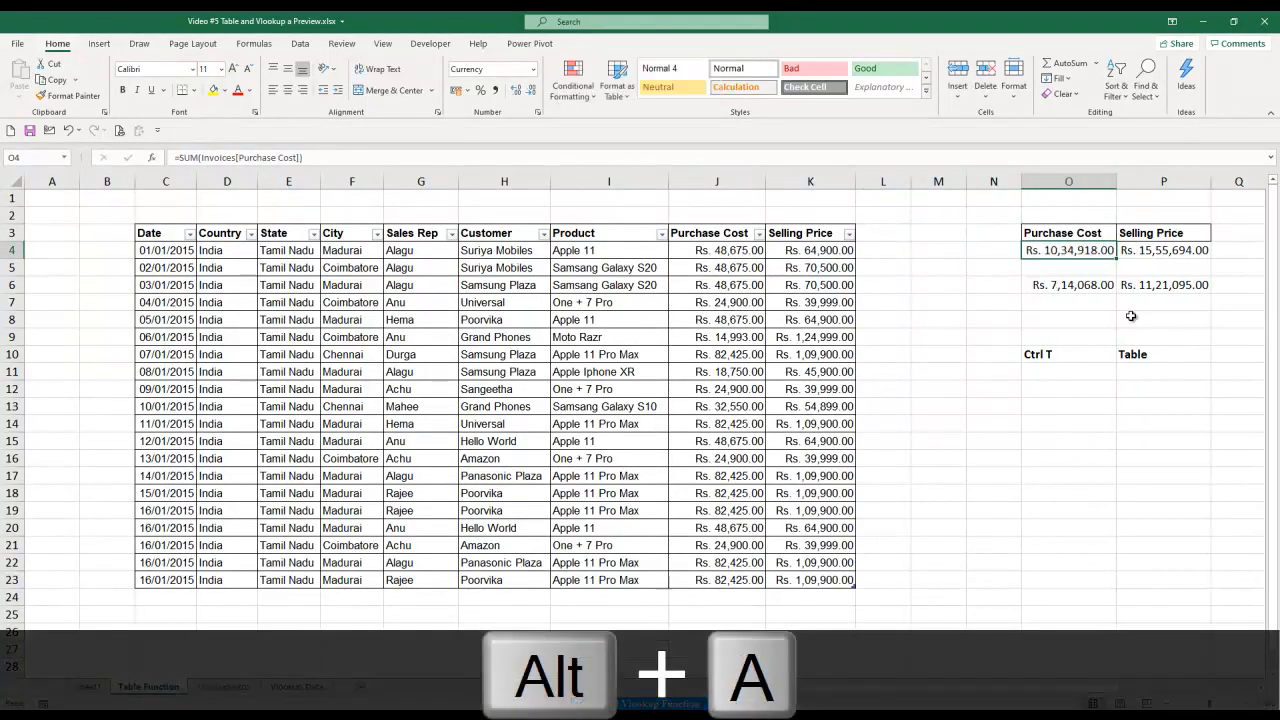
Undo the column O width change and reapply AutoFit Column Width.
{"action": "key", "text": "ctrl+z"}
{"action": "key", "text": "alt"}
{"action": "key", "text": "h"}
{"action": "key", "text": "o"}
{"action": "key", "text": "i"}
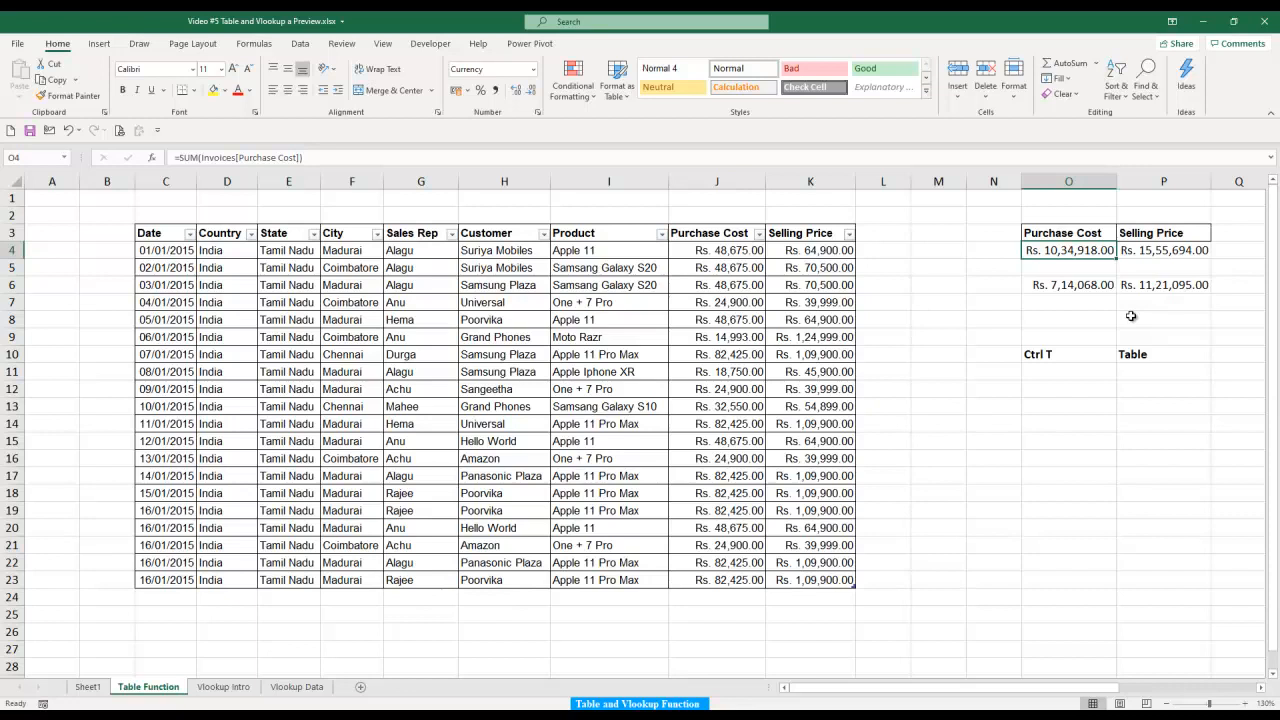
Turn on the Total Row of the Invoices table and turn it off again.
{"action": "left_click", "coordinate": [610, 237]}
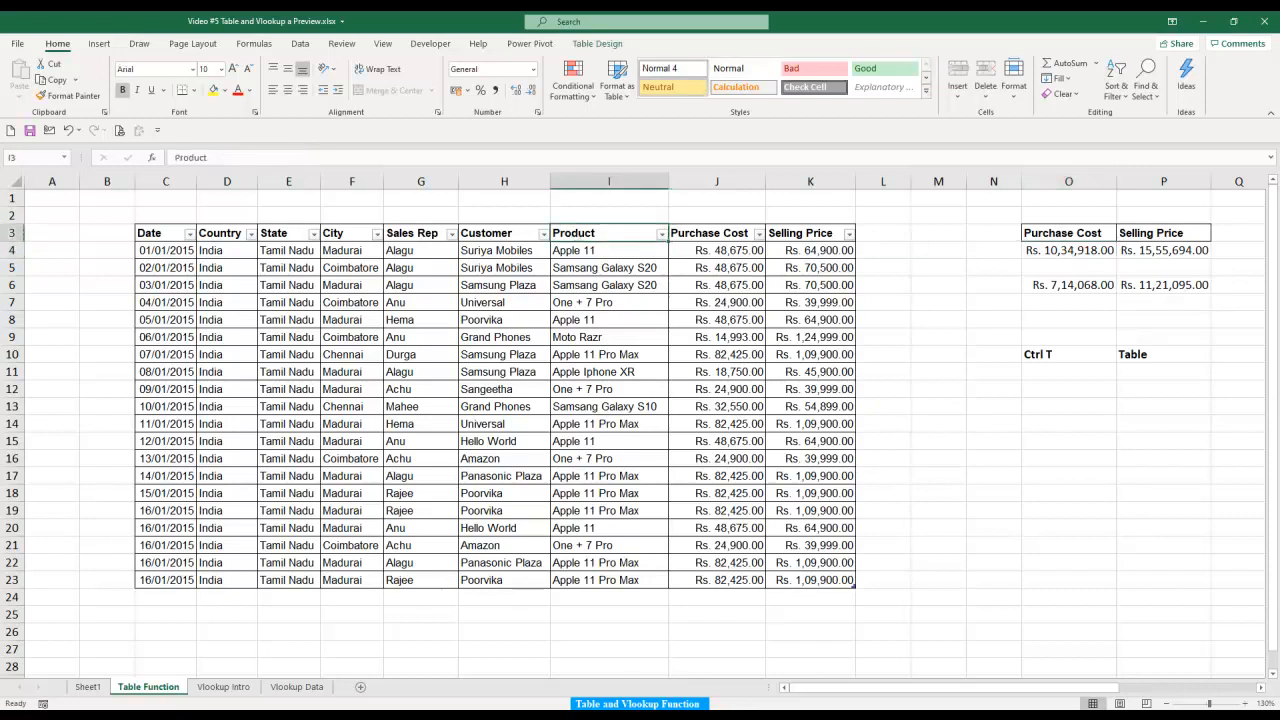
{"action": "left_click", "coordinate": [597, 43]}
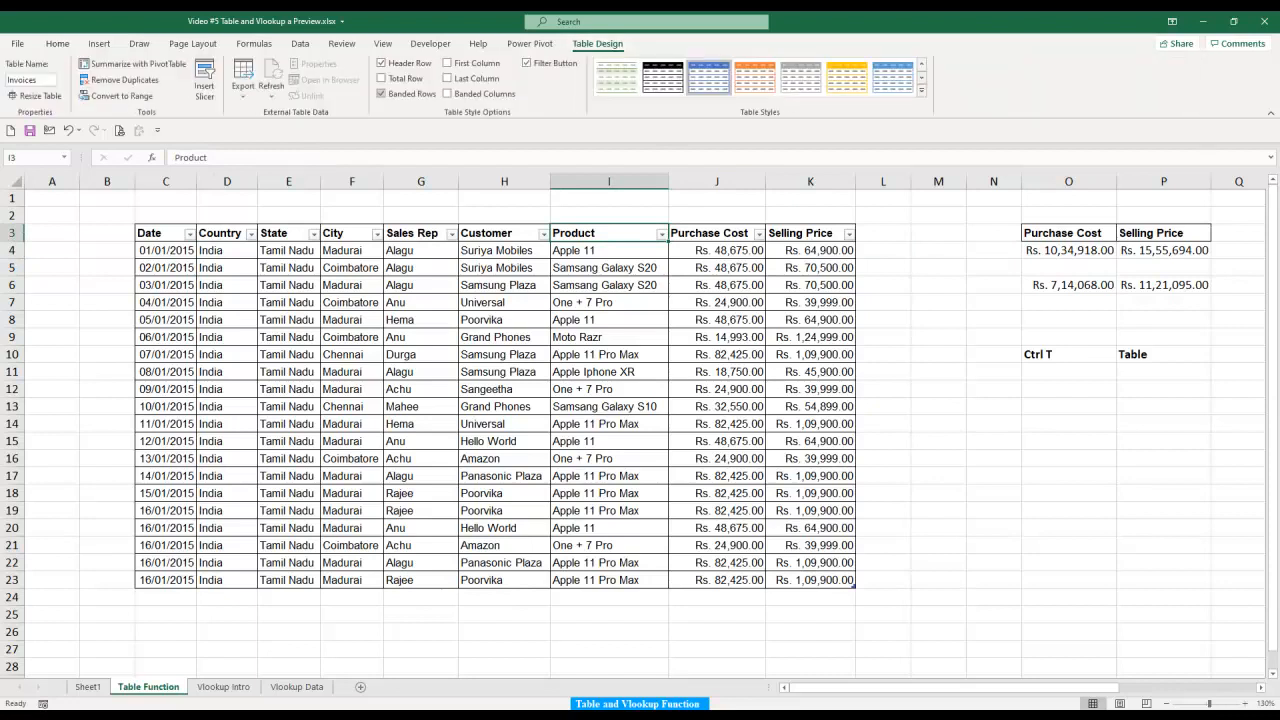
{"action": "left_click", "coordinate": [380, 78]}
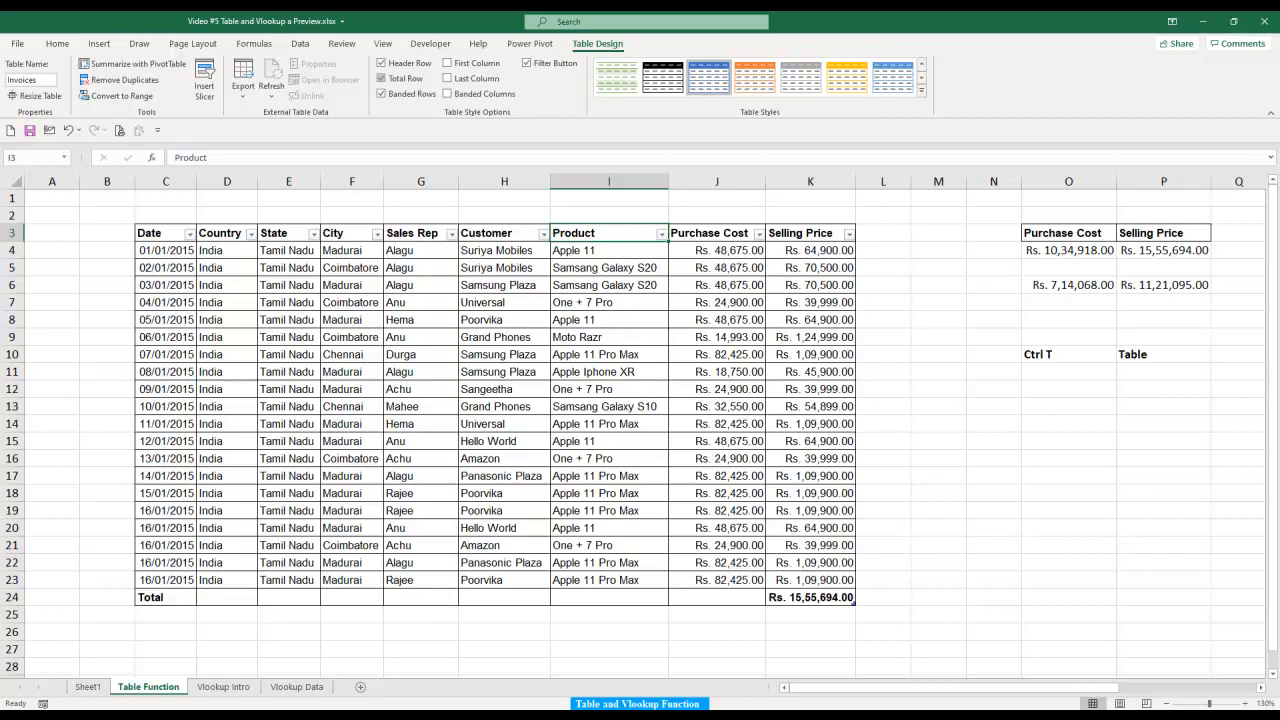
{"action": "key", "text": "ctrl+shift+t"}
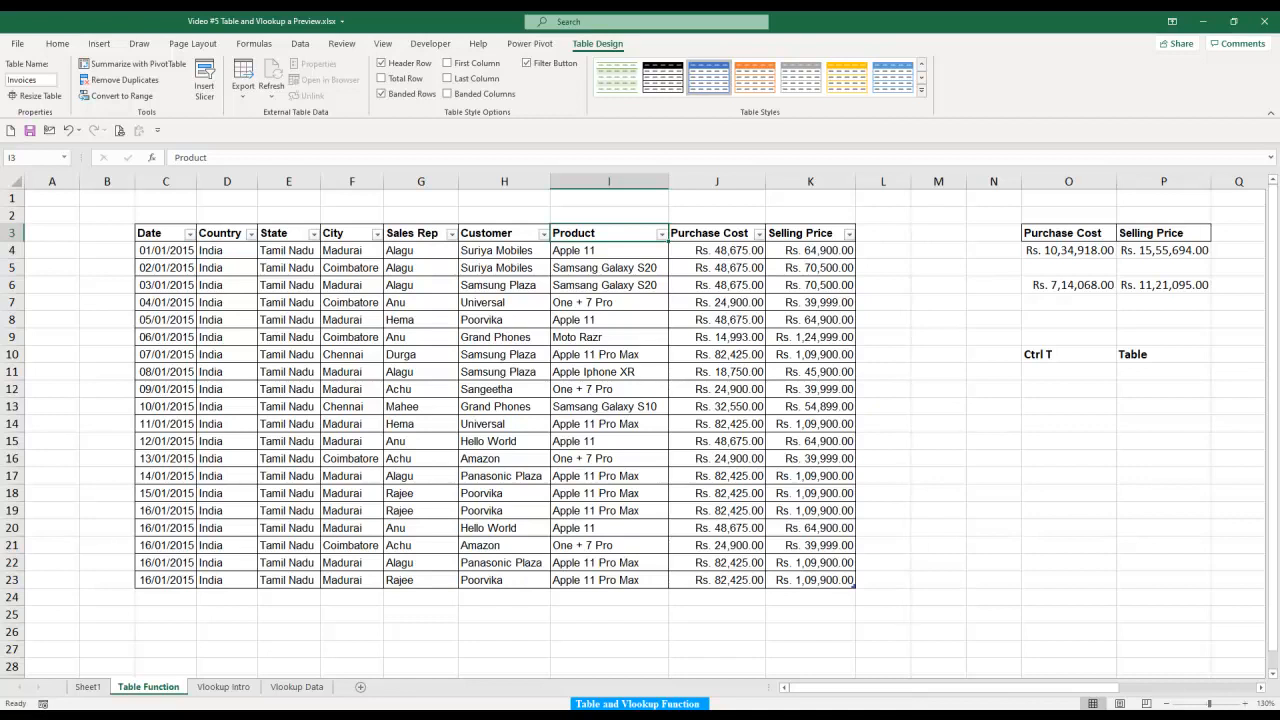
{"action": "mouse_move", "coordinate": [860, 714]}
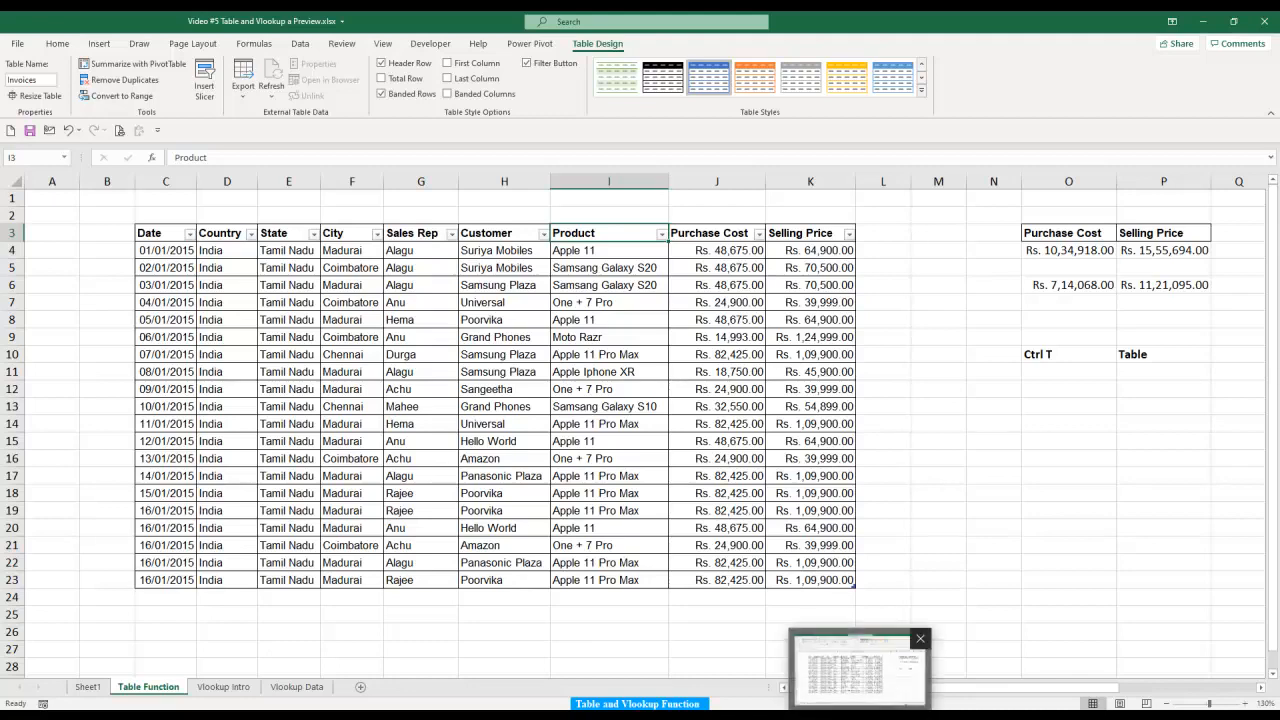